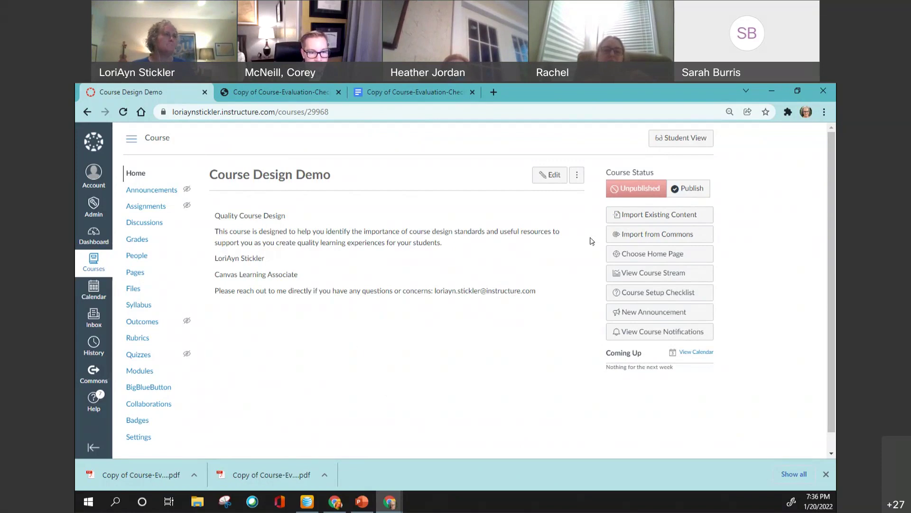
# - Set all body text on the Quality Course Design front page to 14pt and save the page
pyautogui.click(549, 175)
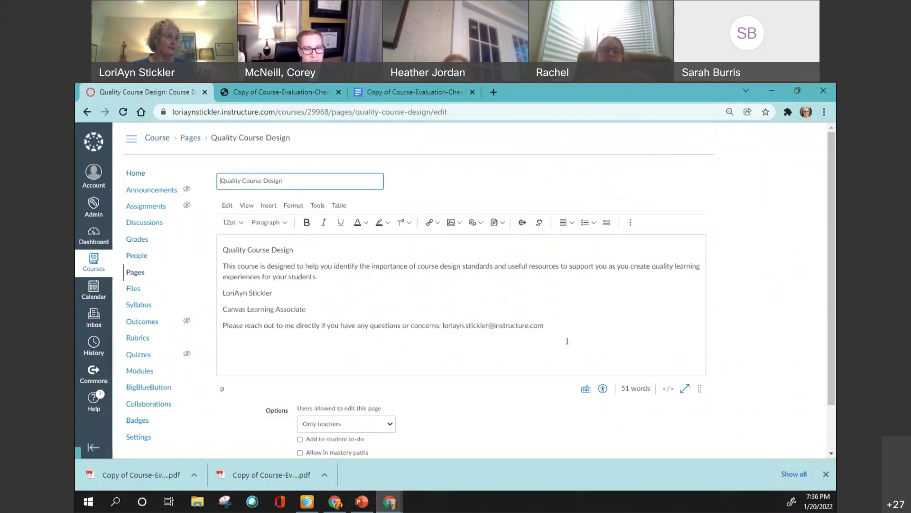
pyautogui.tripleClick(551, 325)
pyautogui.moveTo(270, 282); pyautogui.dragTo(227, 250)
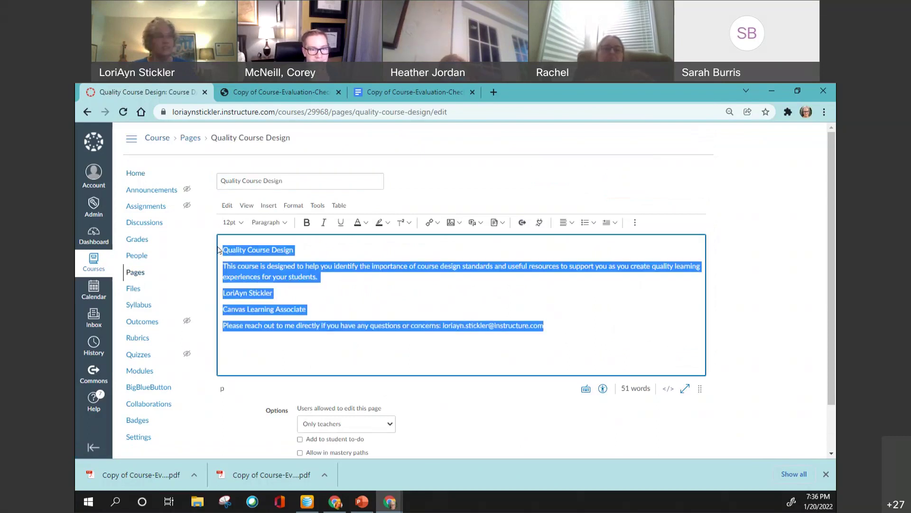
pyautogui.click(241, 223)
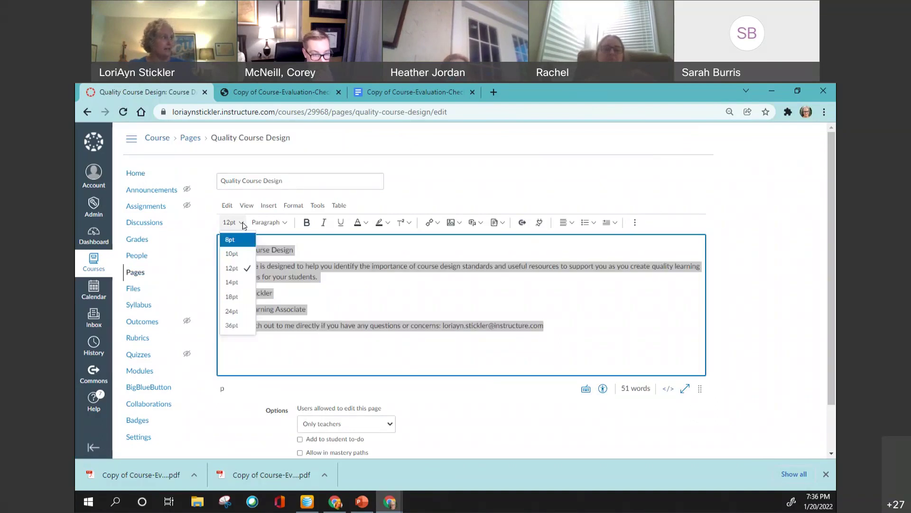
pyautogui.click(232, 283)
pyautogui.click(776, 378)
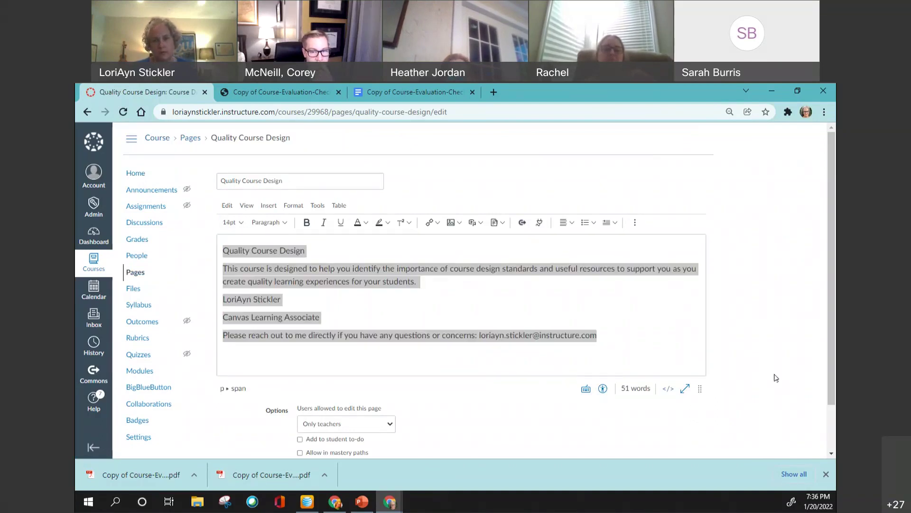
pyautogui.scroll(-1, 692, 427)
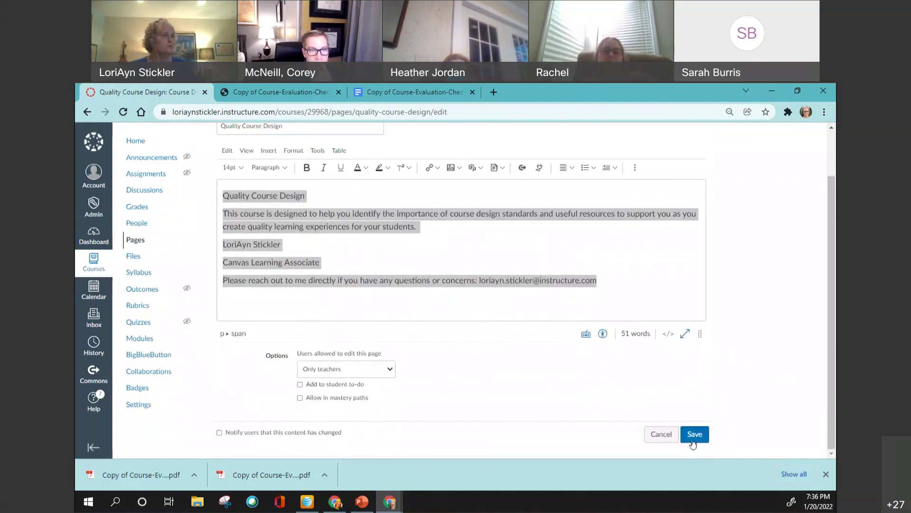
pyautogui.click(694, 434)
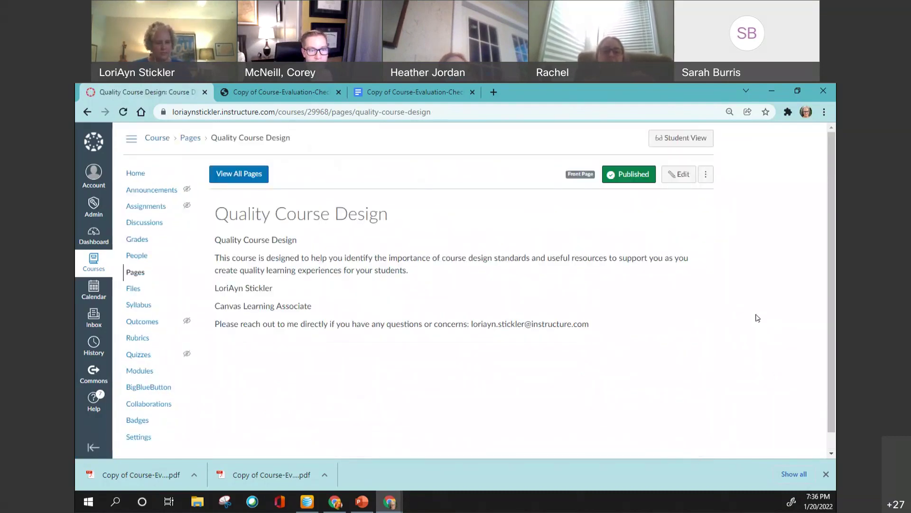
pyautogui.hotkey('ctrl', '+')
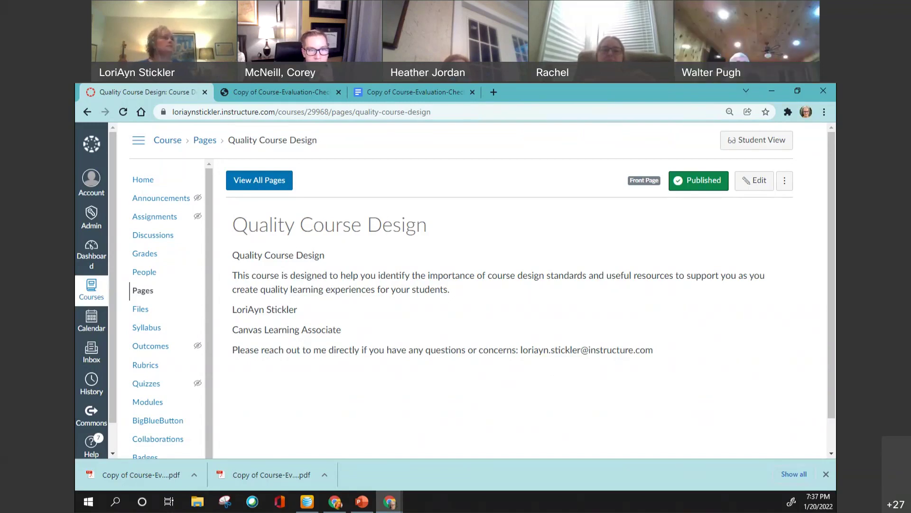
pyautogui.click(747, 185)
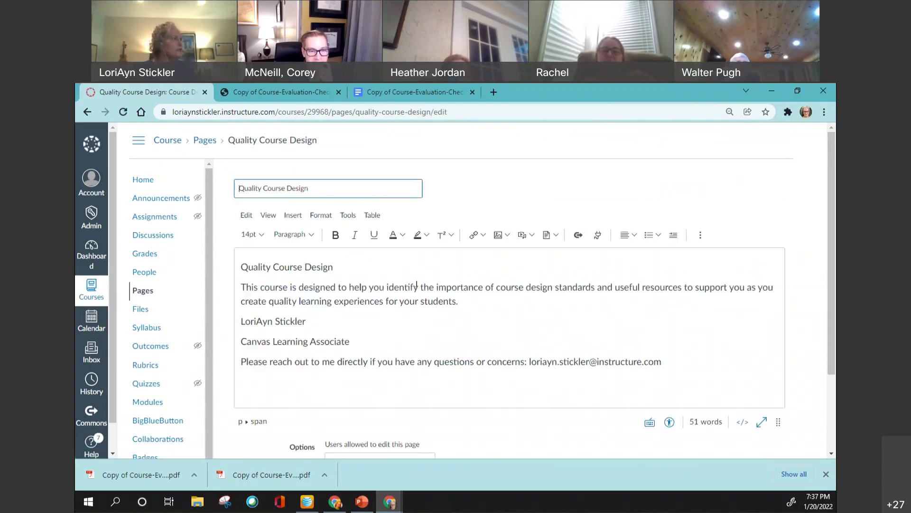
pyautogui.click(348, 267)
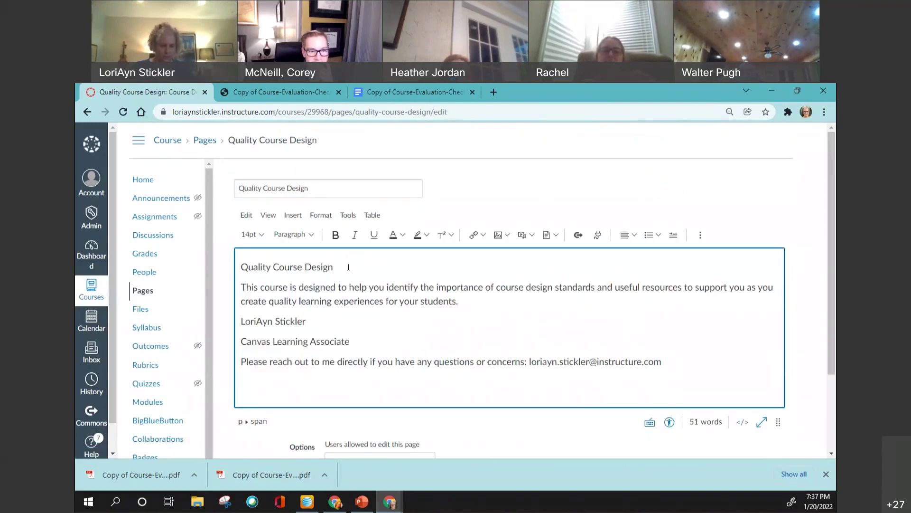
pyautogui.press('Return')
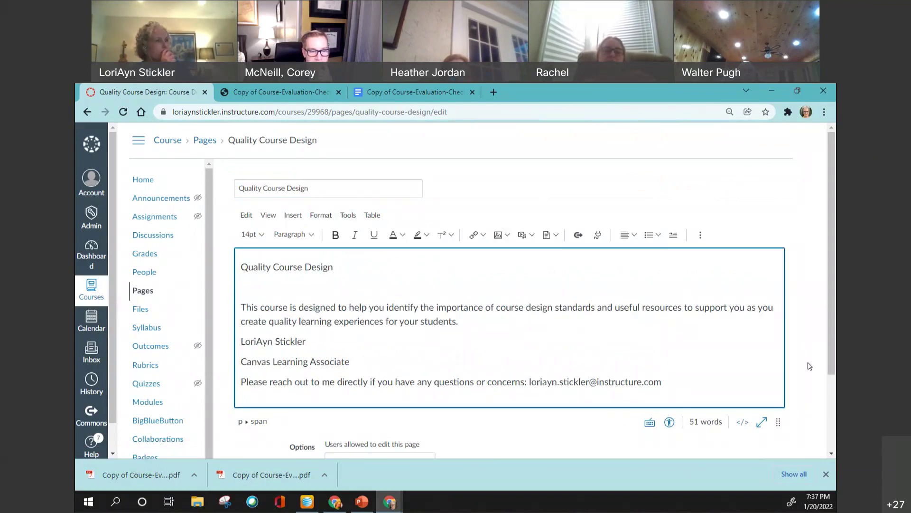
pyautogui.moveTo(835, 366); pyautogui.dragTo(834, 440)
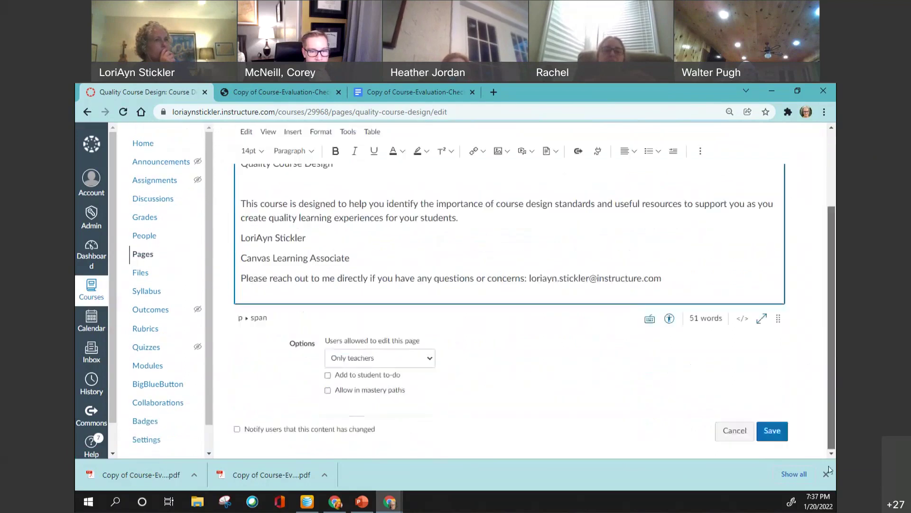
pyautogui.click(734, 433)
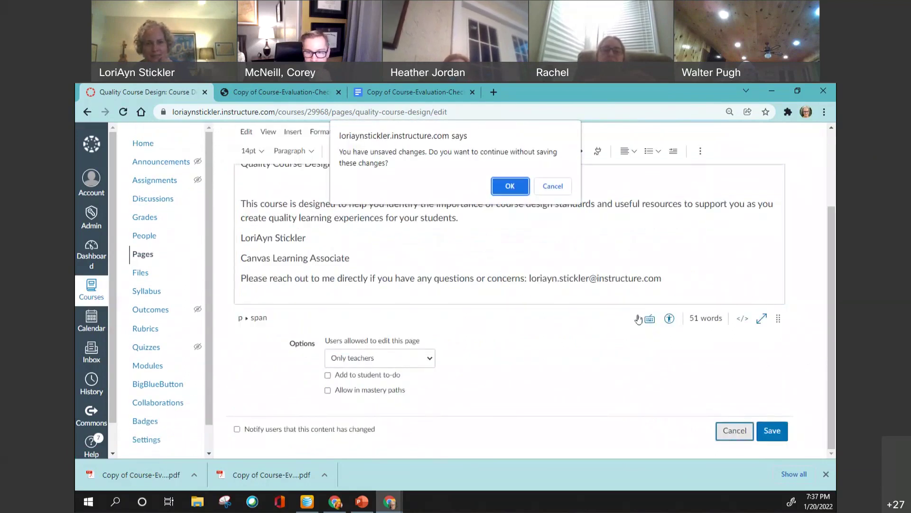
pyautogui.click(506, 193)
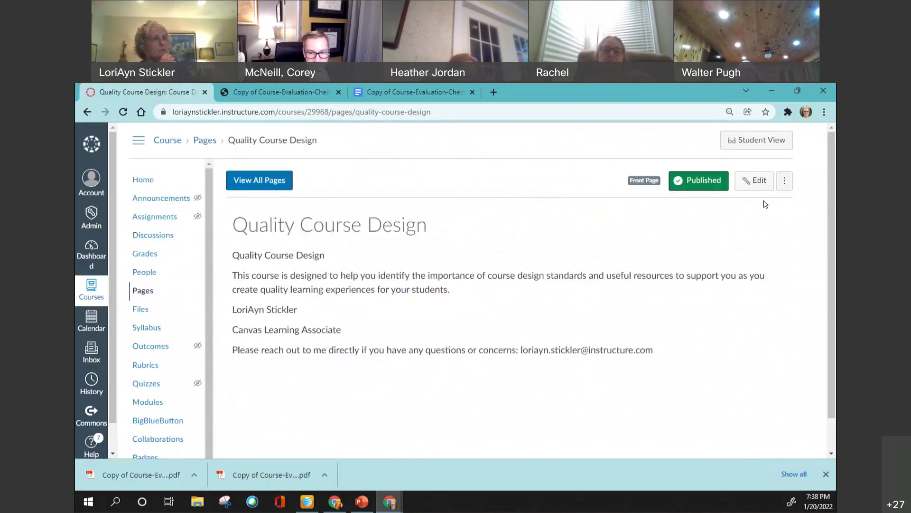
# - Edit the Quality Course Design page and insert a centred blank line below the first line of body text
pyautogui.click(760, 183)
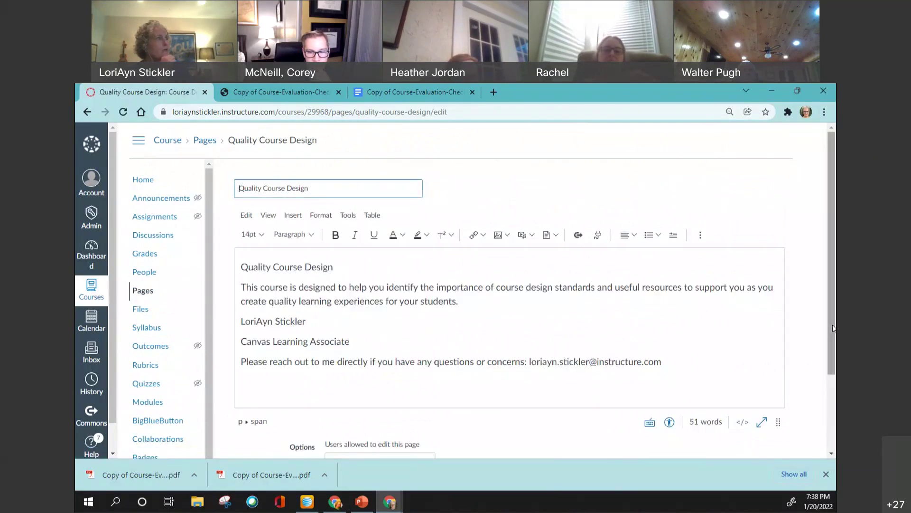
pyautogui.scroll(-1, 215, 209)
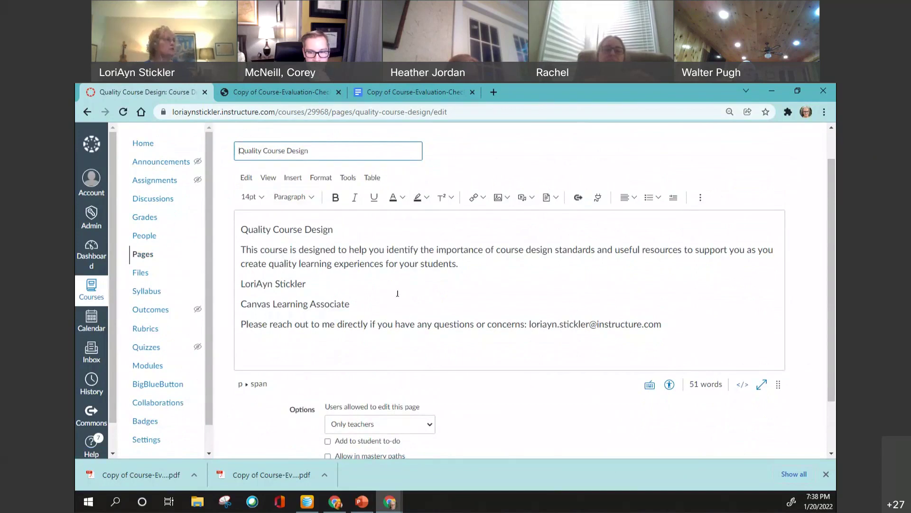
pyautogui.click(350, 234)
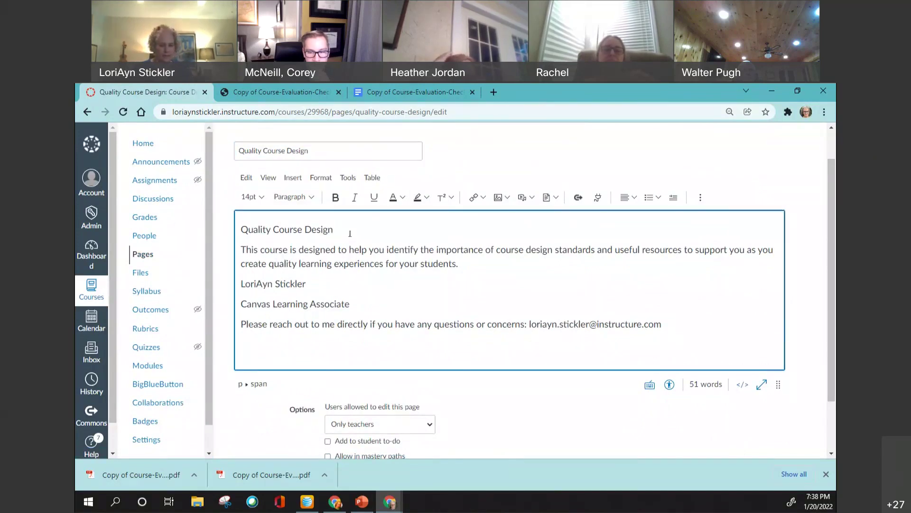
pyautogui.press('Return')
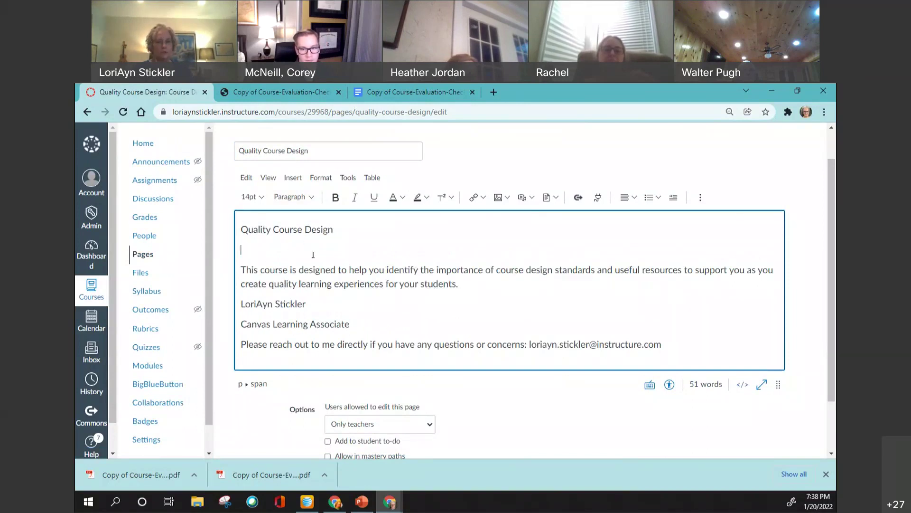
pyautogui.click(634, 198)
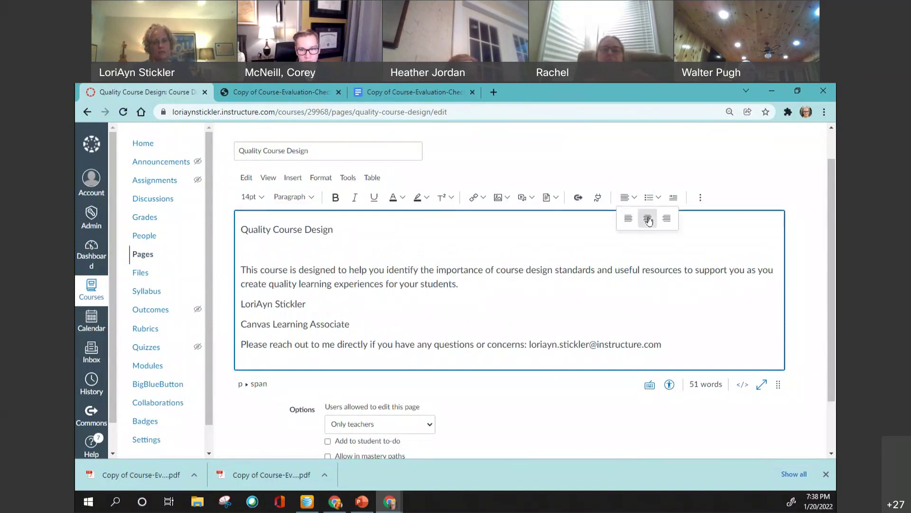
pyautogui.click(649, 219)
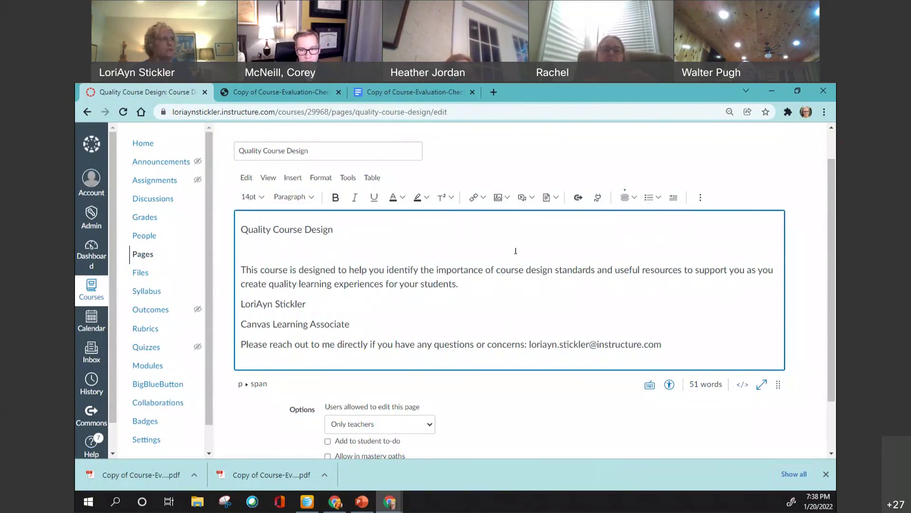
# - View the course images available for insertion into the page, without adding any
pyautogui.click(508, 198)
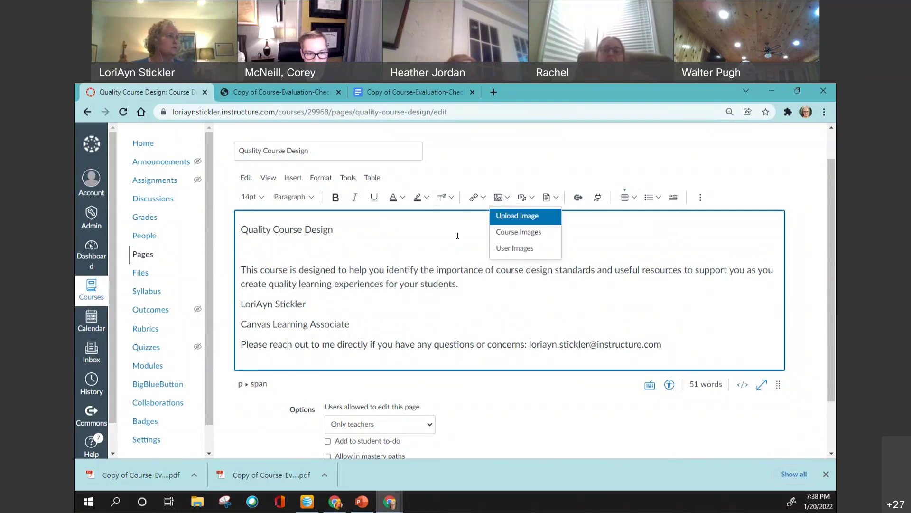
pyautogui.click(506, 199)
pyautogui.click(508, 199)
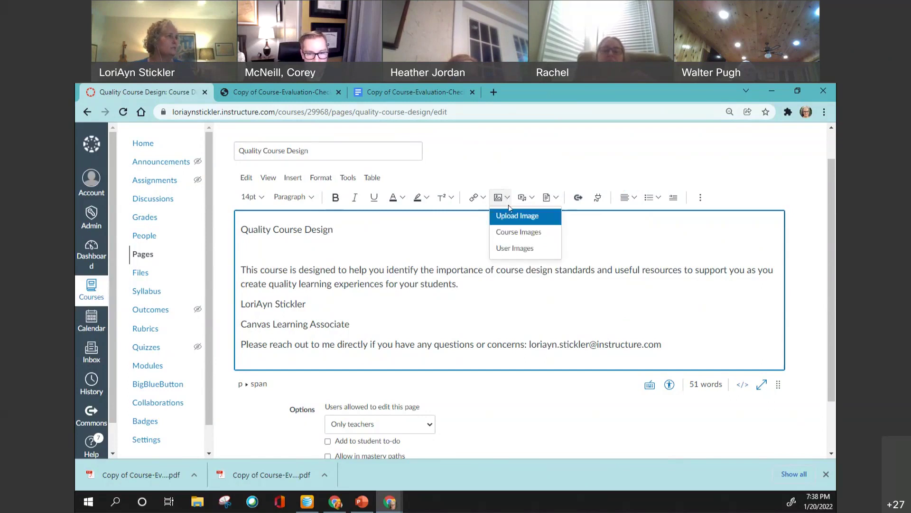
pyautogui.click(530, 234)
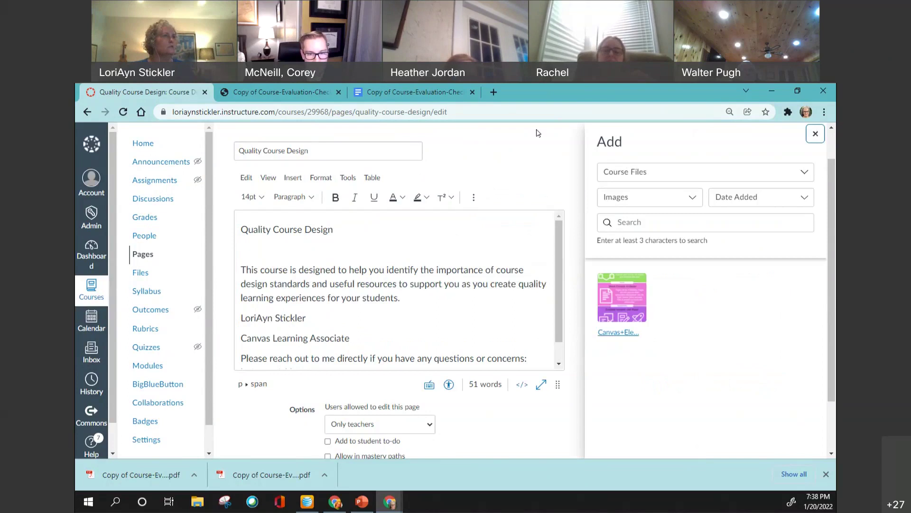
pyautogui.click(815, 136)
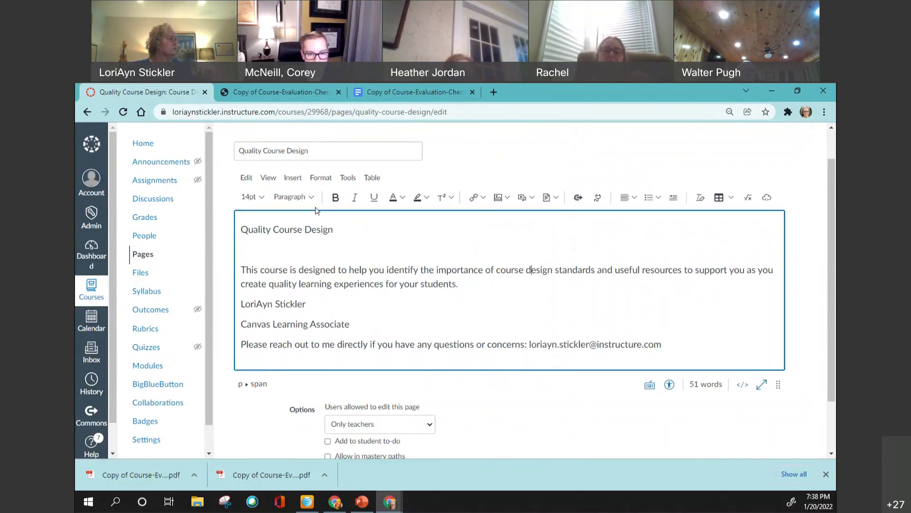
pyautogui.click(297, 181)
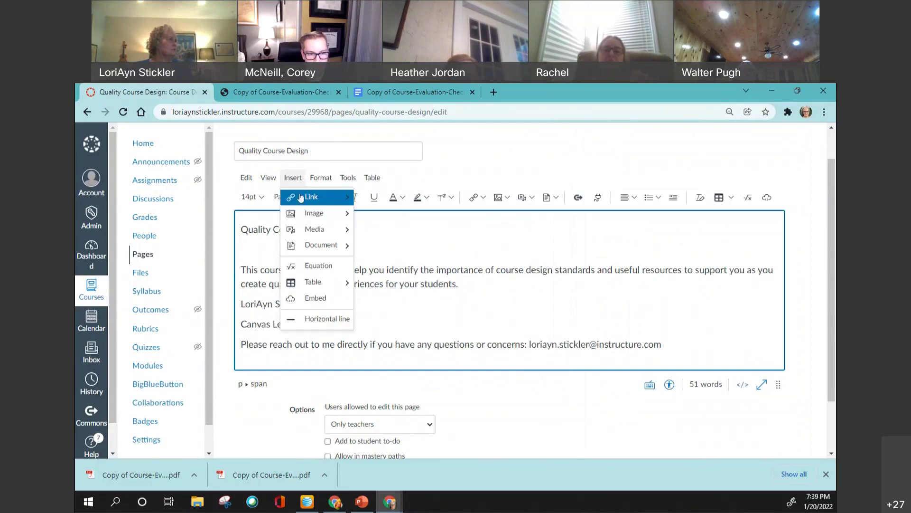
pyautogui.moveTo(310, 218)
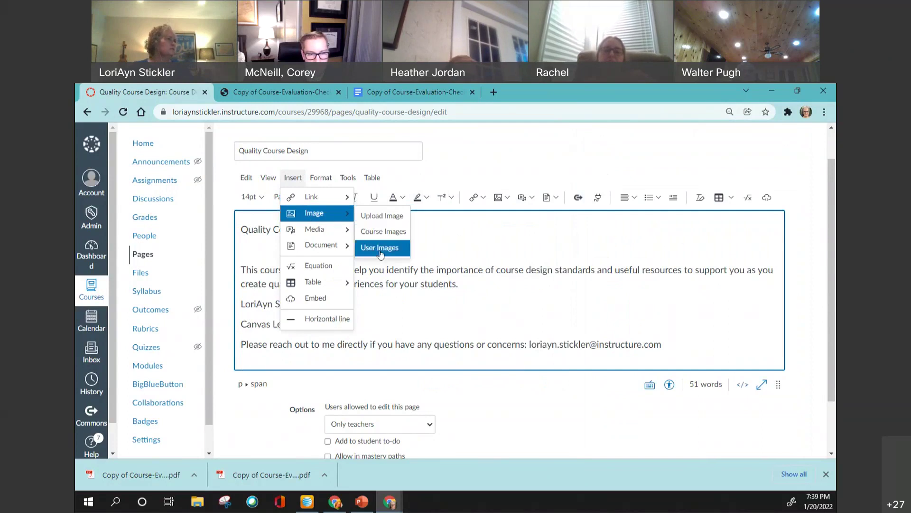
pyautogui.click(381, 217)
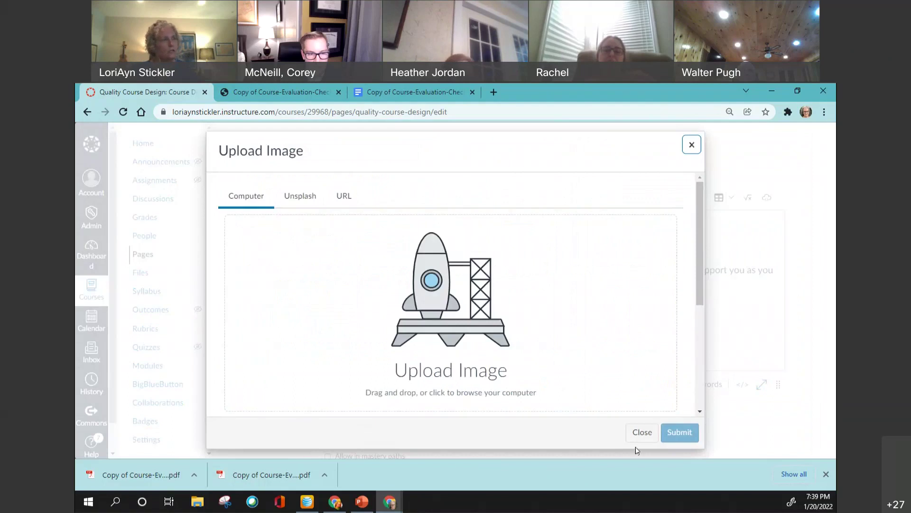
pyautogui.click(642, 432)
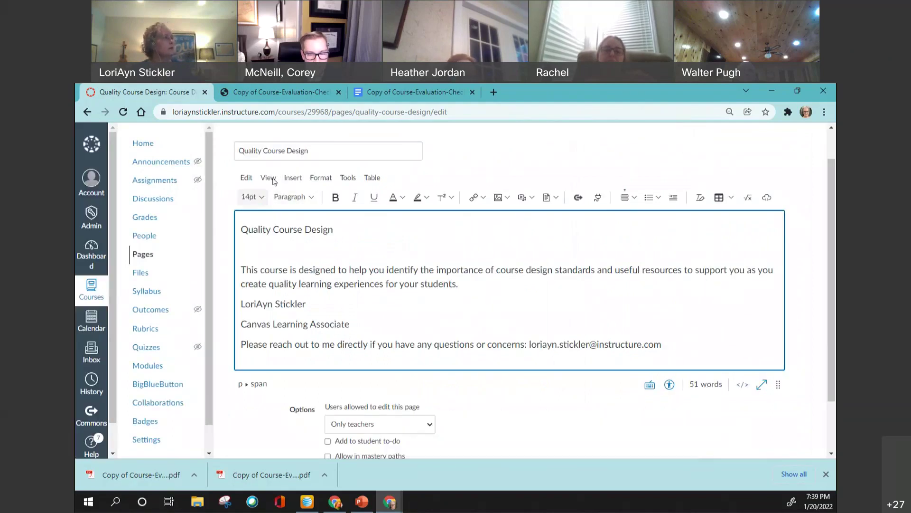
# - Start an image upload for the centred blank line and search Unsplash for "virtual learning", browsing the pictures offered
pyautogui.click(292, 178)
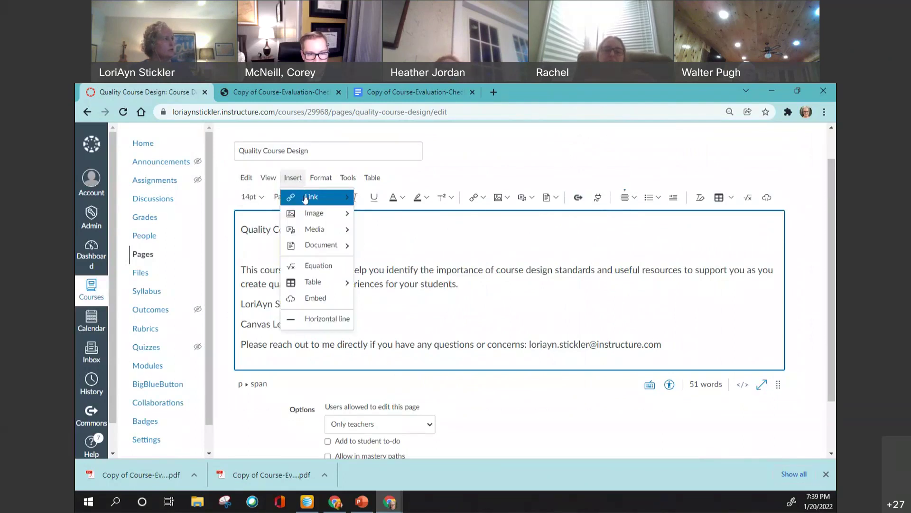
pyautogui.moveTo(312, 215)
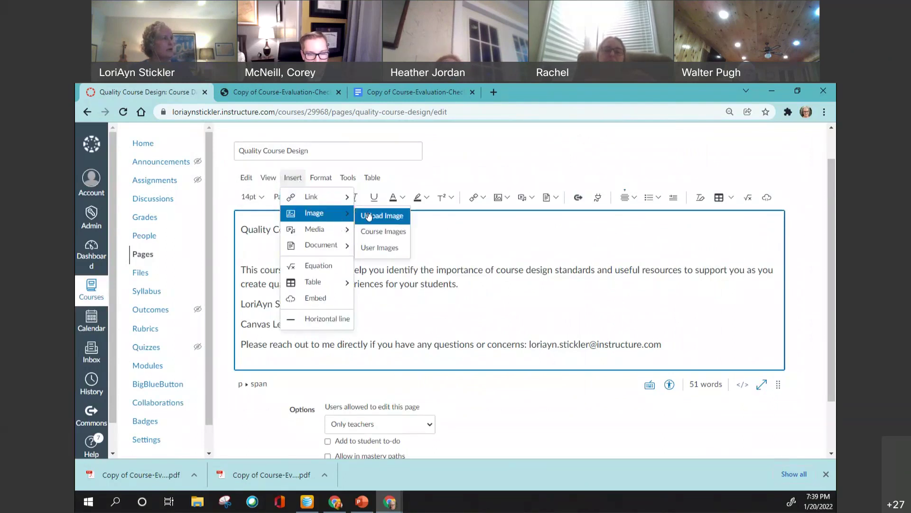
pyautogui.click(379, 216)
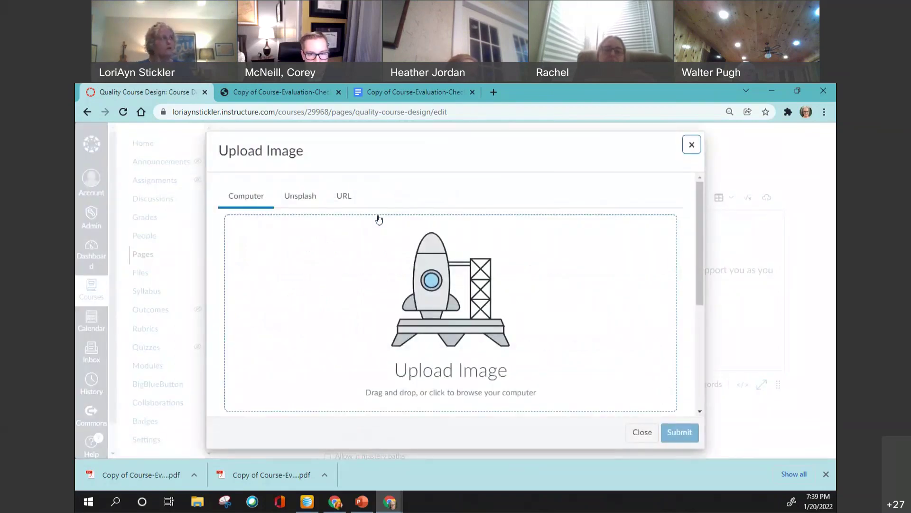
pyautogui.click(303, 202)
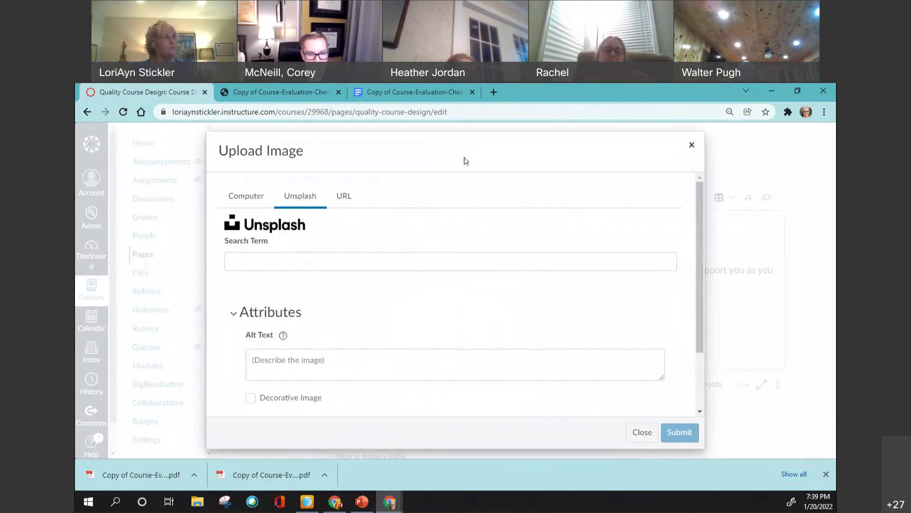
pyautogui.click(290, 265)
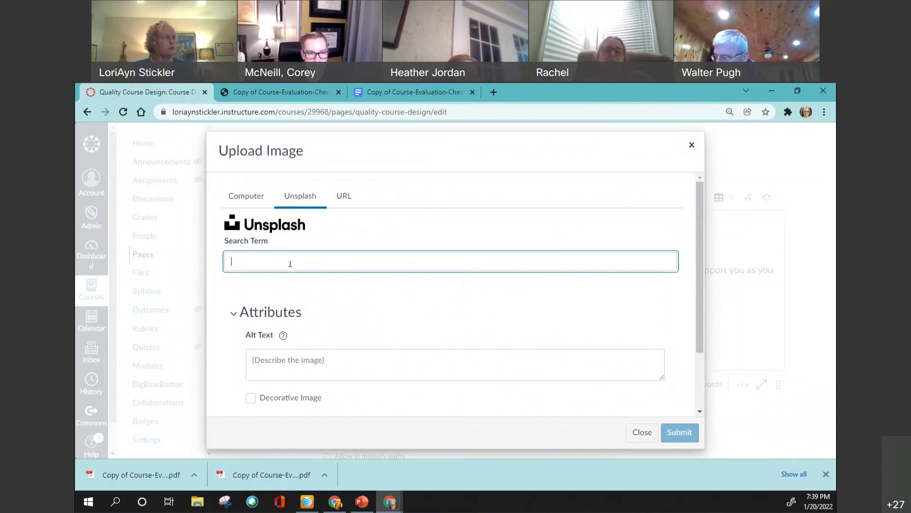
pyautogui.write('virtru')
pyautogui.press('BackSpace')
pyautogui.write('ual learn')
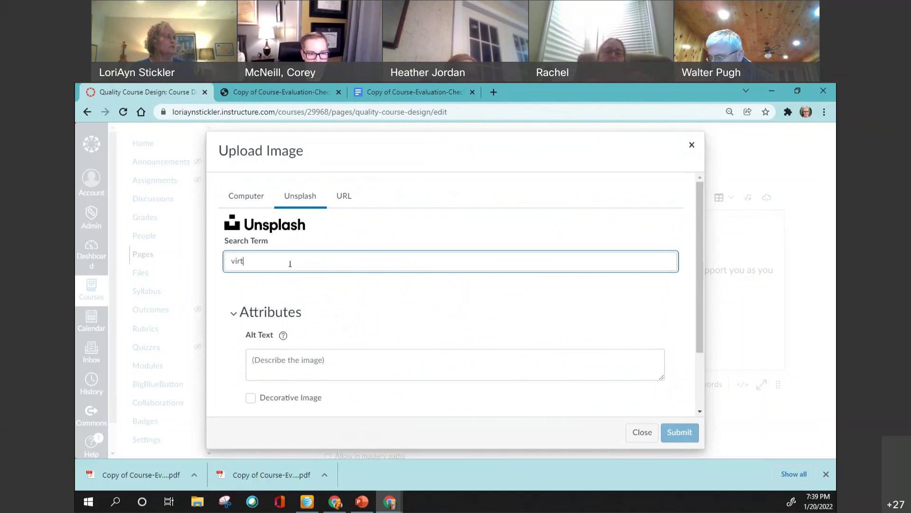
pyautogui.write('ing')
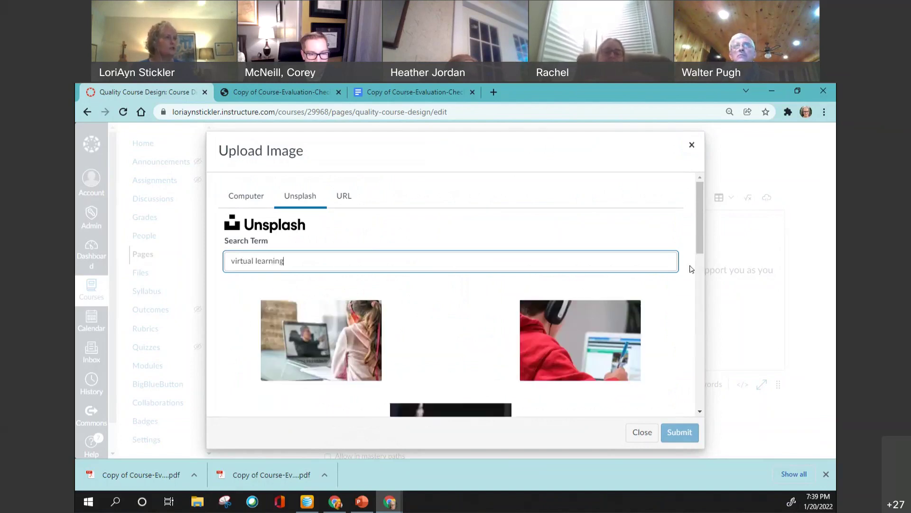
pyautogui.scroll(-2, 703, 280)
pyautogui.moveTo(704, 278); pyautogui.dragTo(708, 340)
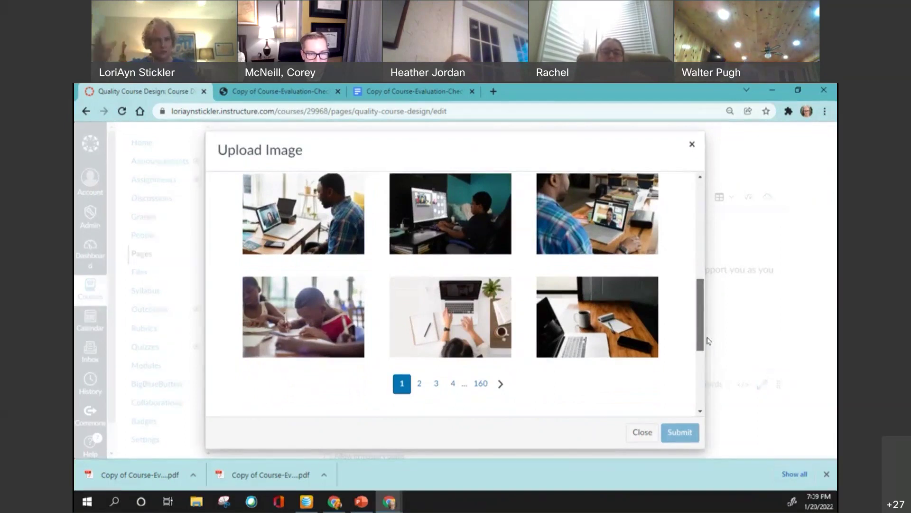
# - Insert the Unsplash picture of a girl with raised arms at a laptop in front of bookshelves
pyautogui.moveTo(706, 329); pyautogui.dragTo(697, 293)
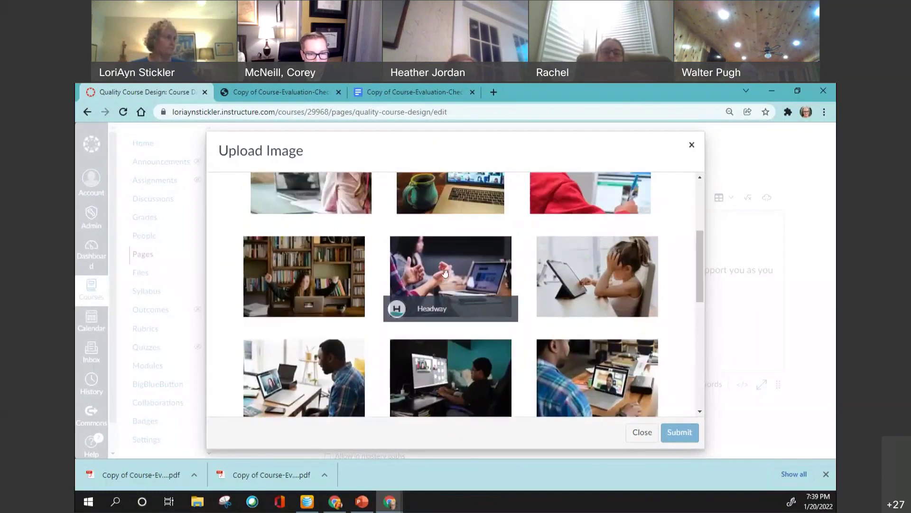
pyautogui.click(313, 275)
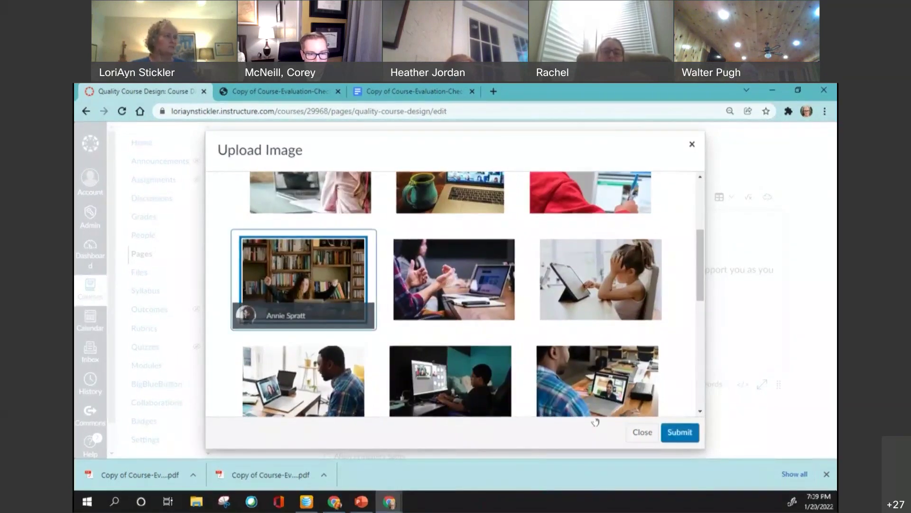
pyautogui.click(679, 431)
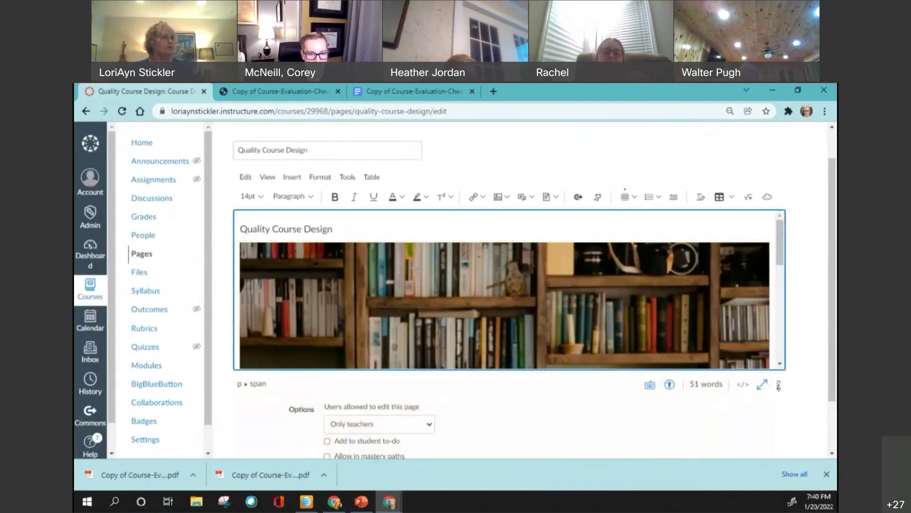
# - Enlarge the editing area and shrink the inserted picture proportionally to about 40% of the text width
pyautogui.moveTo(779, 384); pyautogui.dragTo(786, 439)
pyautogui.scroll(-1, 811, 359)
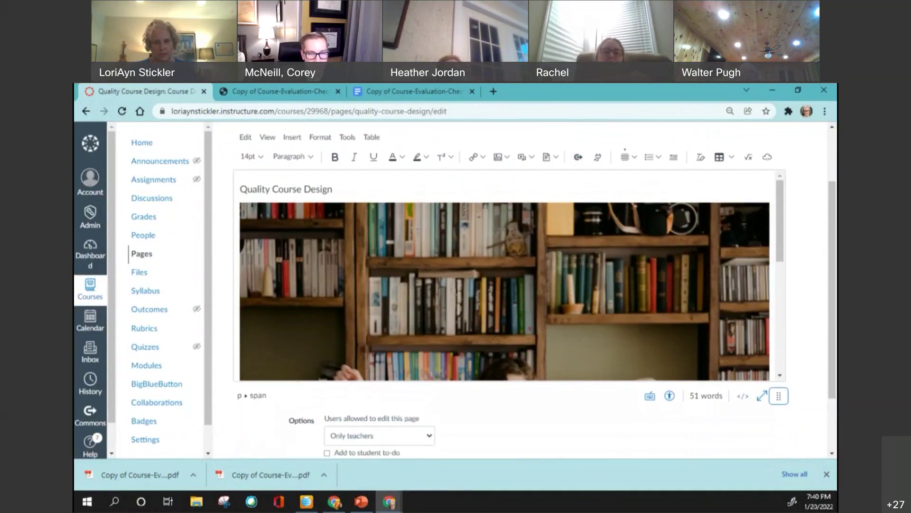
pyautogui.click(505, 263)
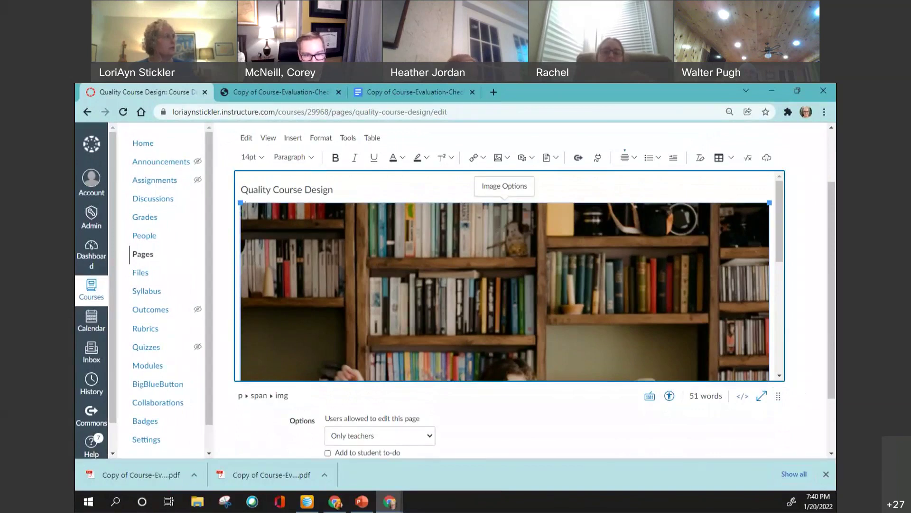
pyautogui.moveTo(240, 202); pyautogui.dragTo(446, 333)
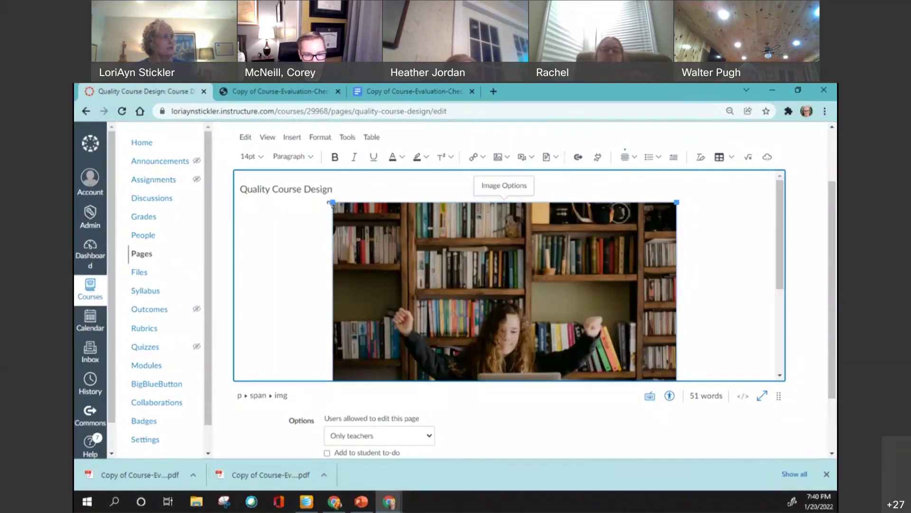
pyautogui.moveTo(333, 202); pyautogui.dragTo(446, 286)
pyautogui.click(584, 328)
pyautogui.moveTo(619, 356); pyautogui.dragTo(608, 341)
pyautogui.click(680, 309)
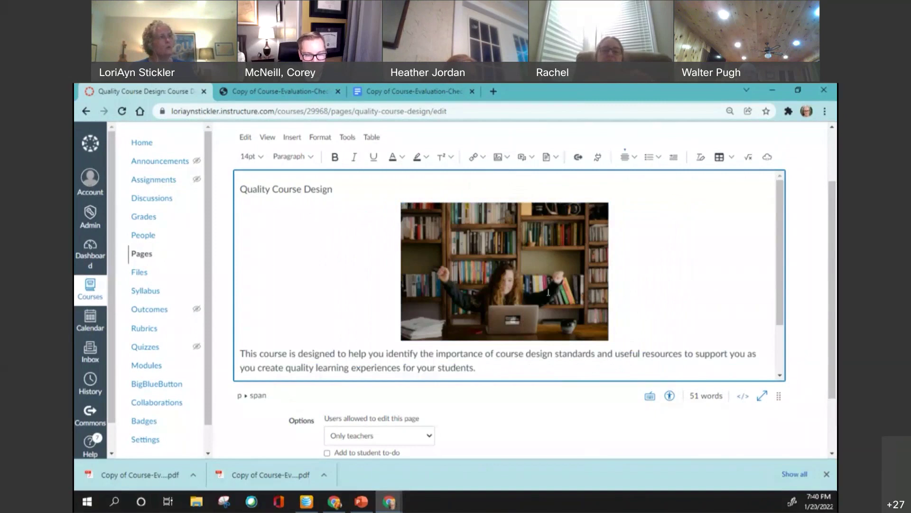
# - Shrink the centred picture further to about a third of the text width and save the page
pyautogui.click(570, 244)
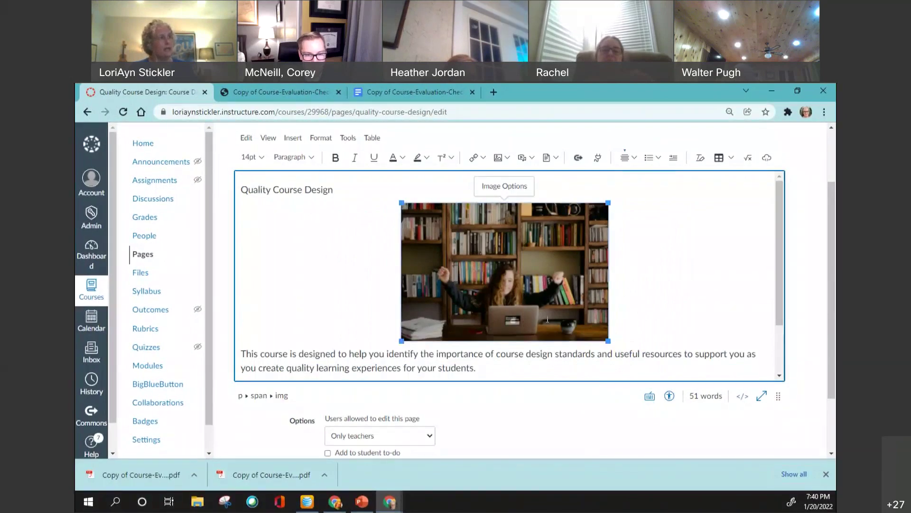
pyautogui.moveTo(607, 201); pyautogui.dragTo(579, 219)
pyautogui.click(627, 221)
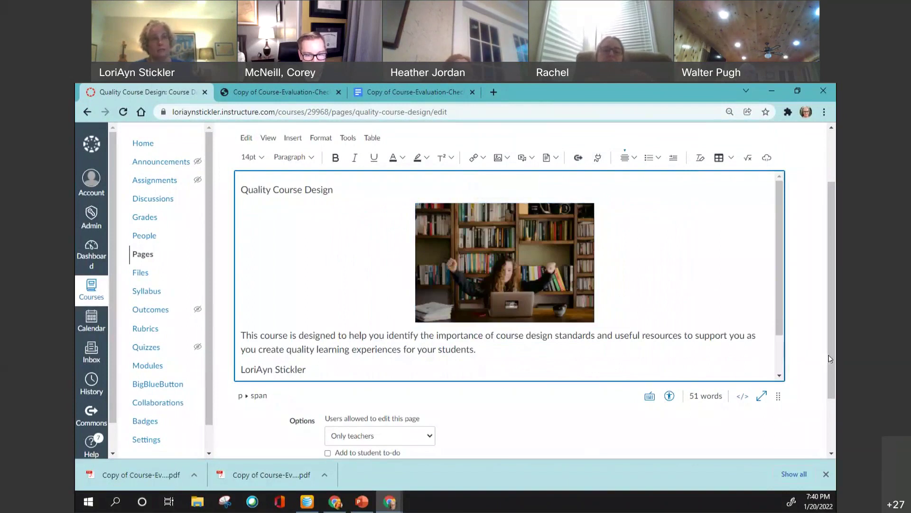
pyautogui.scroll(-2, 830, 359)
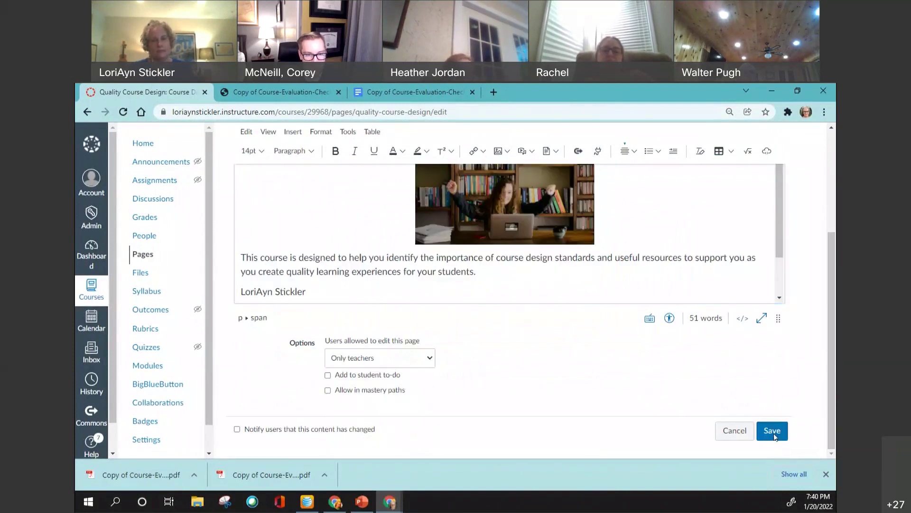
pyautogui.click(772, 432)
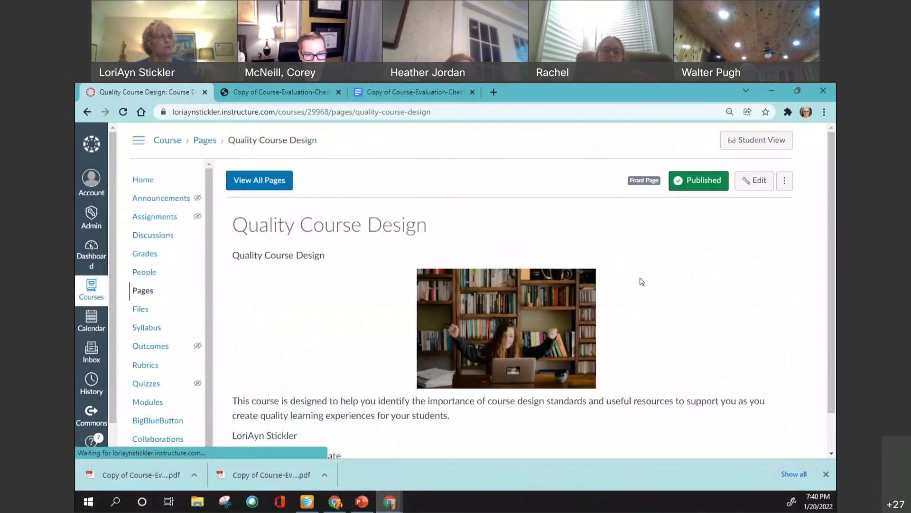
pyautogui.scroll(-1, 693, 307)
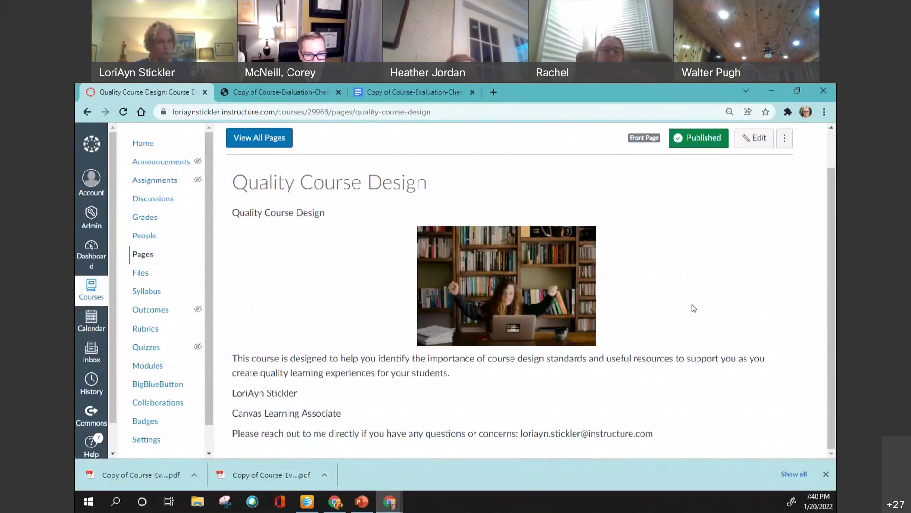
pyautogui.hotkey('ctrl', '-')
pyautogui.hotkey('ctrl', '-')
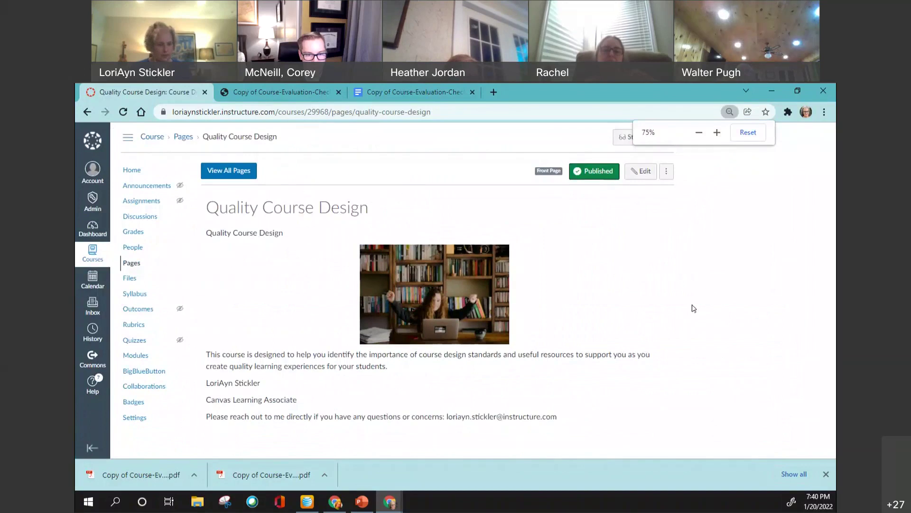
pyautogui.hotkey('ctrl', '+')
pyautogui.hotkey('ctrl', '+')
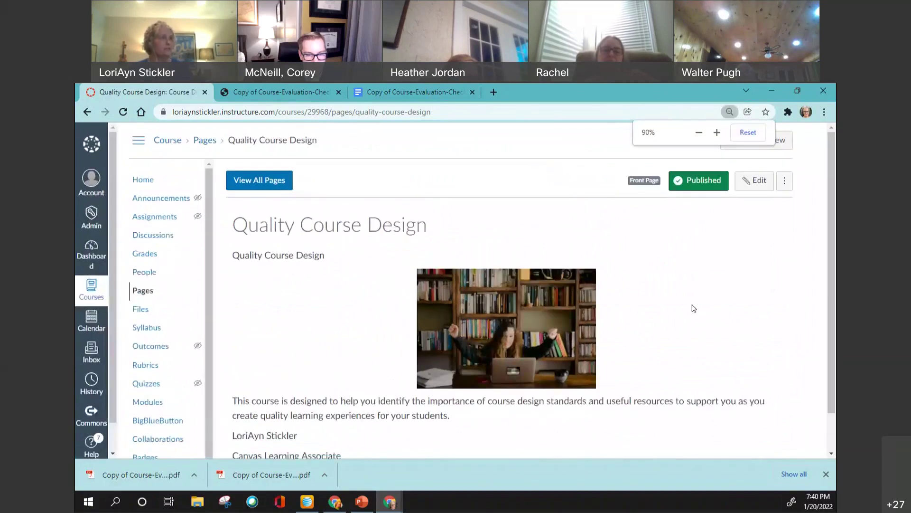
# - Edit the Quality Course Design page again and search Unsplash for "baseball", browsing the pictures without inserting any
pyautogui.click(759, 182)
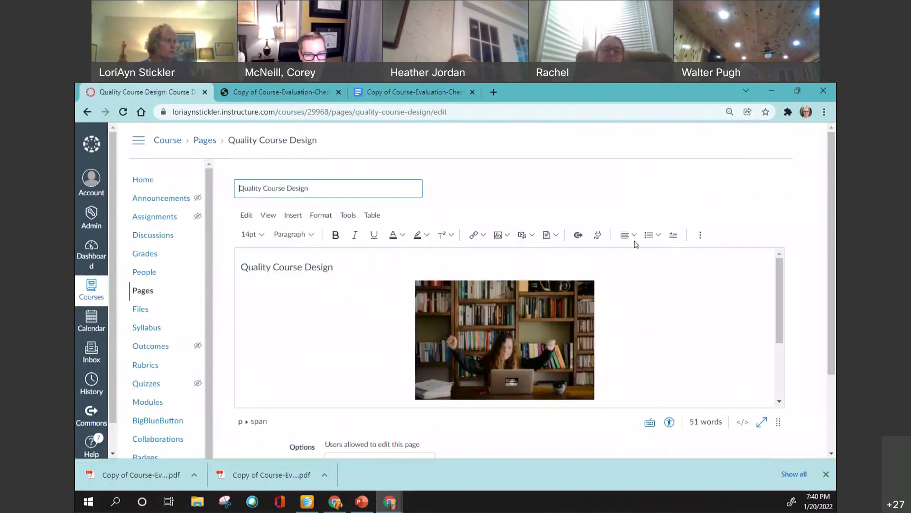
pyautogui.click(293, 216)
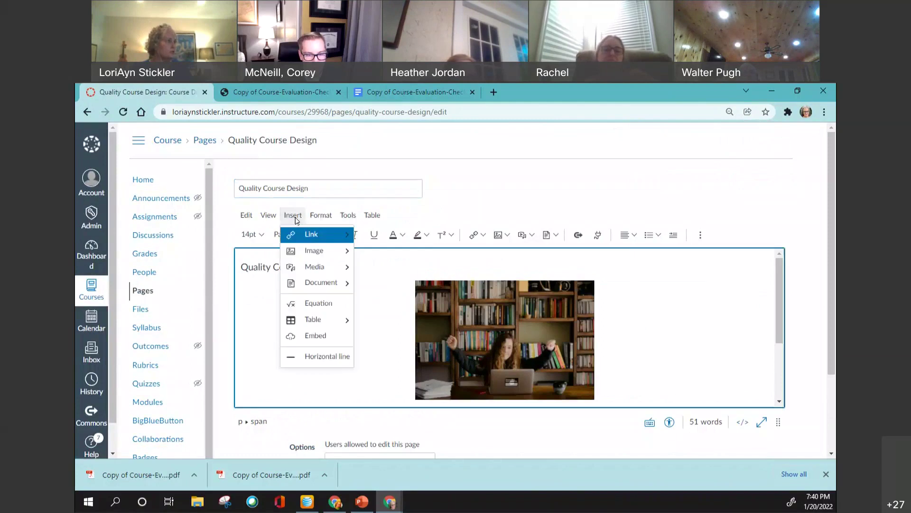
pyautogui.moveTo(306, 251)
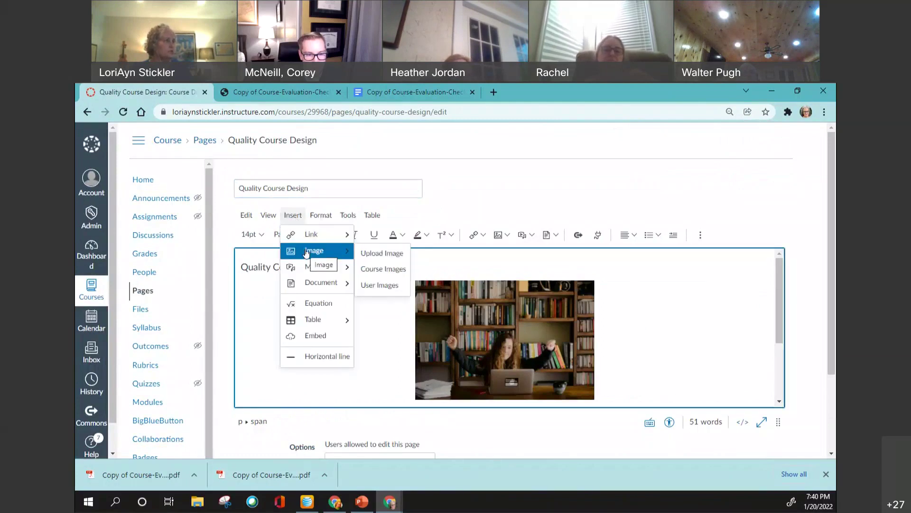
pyautogui.click(388, 253)
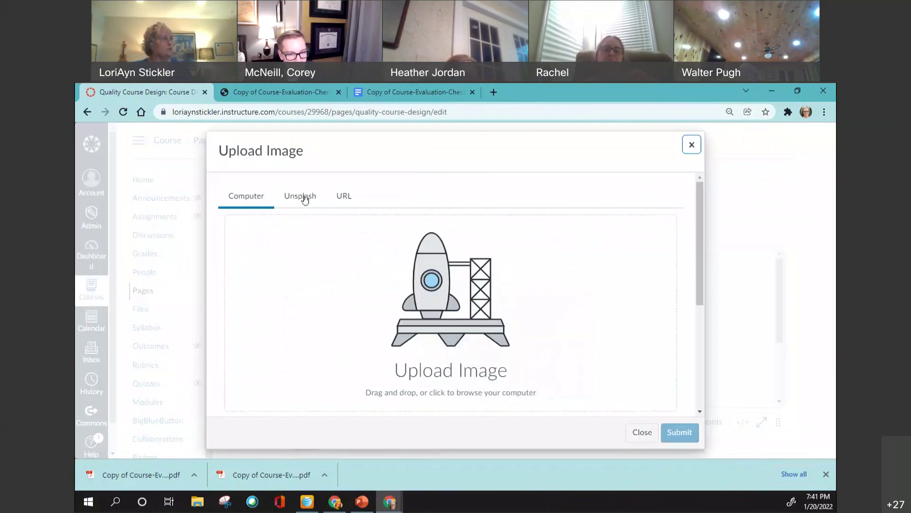
pyautogui.click(301, 198)
pyautogui.click(300, 261)
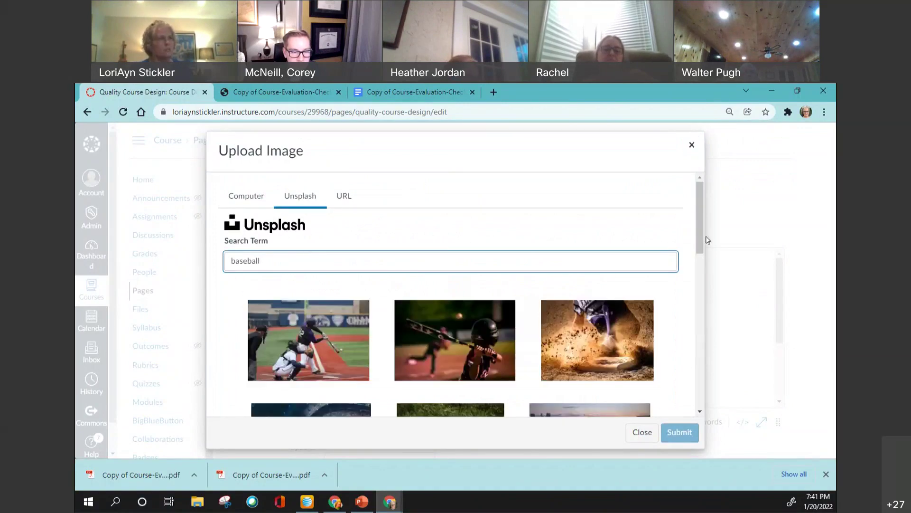
pyautogui.moveTo(703, 230); pyautogui.dragTo(724, 309)
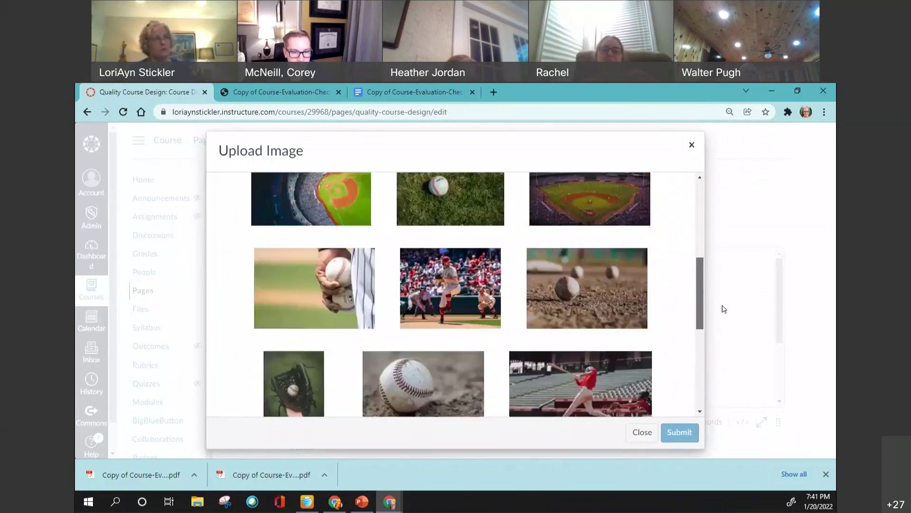
pyautogui.scroll(5, 369, 290)
pyautogui.scroll(-2, 370, 291)
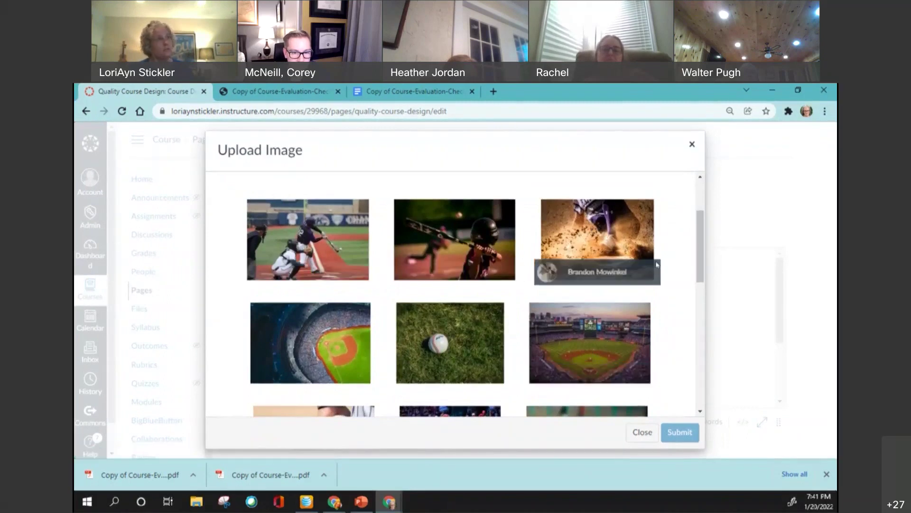
pyautogui.scroll(-3, 662, 289)
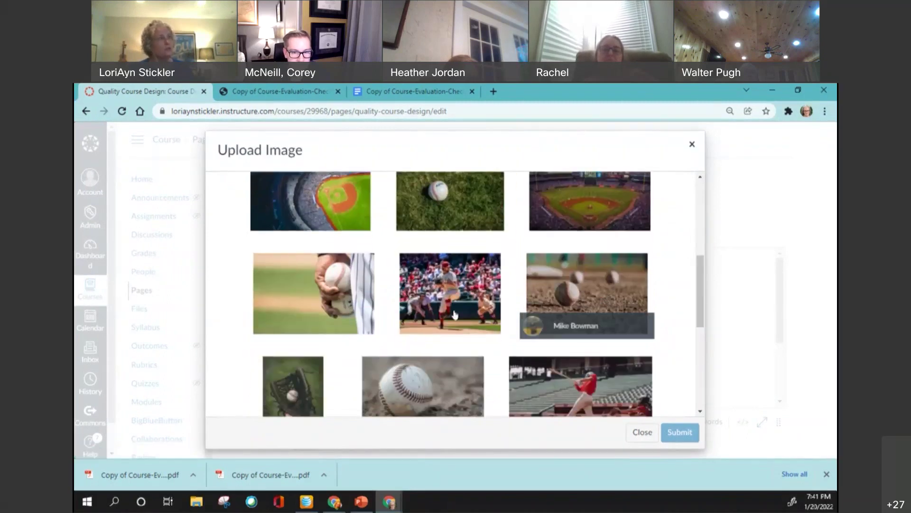
pyautogui.click(643, 432)
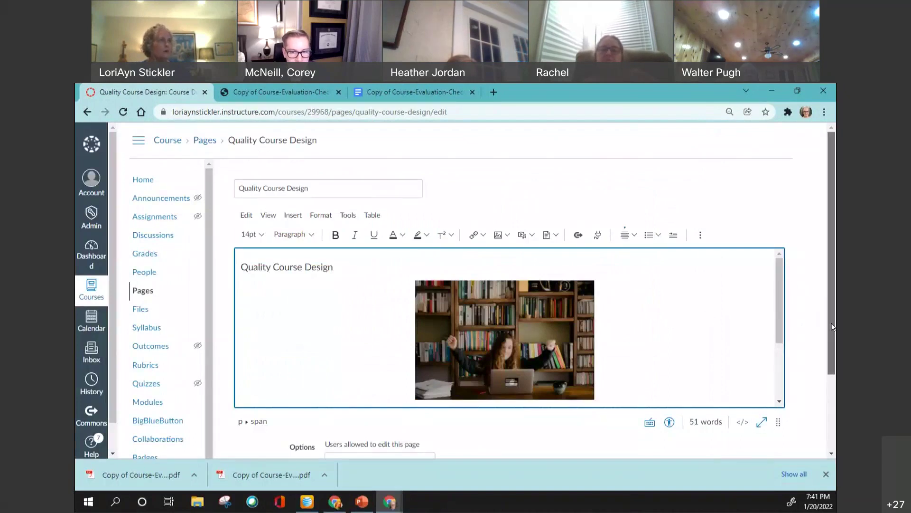
# - Extend the editing area downwards and reduce the centred picture to about a quarter of the text width
pyautogui.scroll(-1, 833, 308)
pyautogui.moveTo(777, 390); pyautogui.dragTo(778, 457)
pyautogui.scroll(-1, 780, 351)
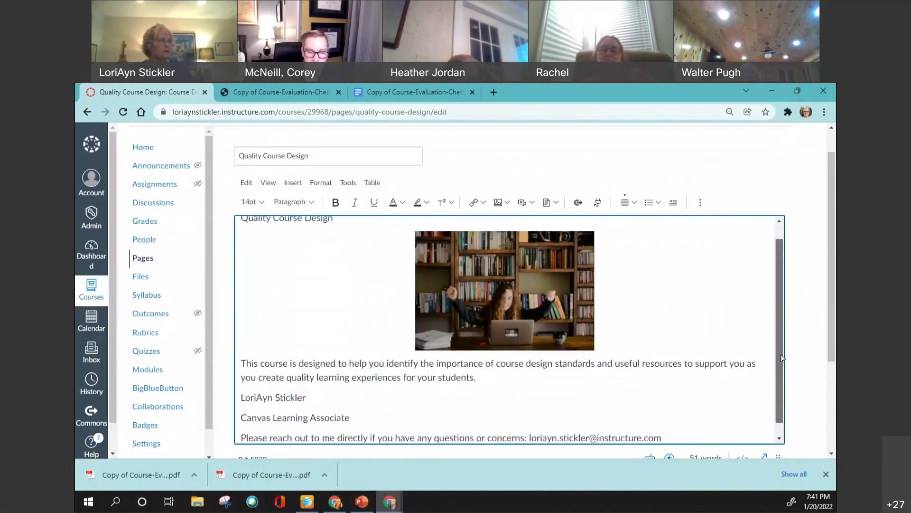
pyautogui.click(545, 330)
pyautogui.click(654, 330)
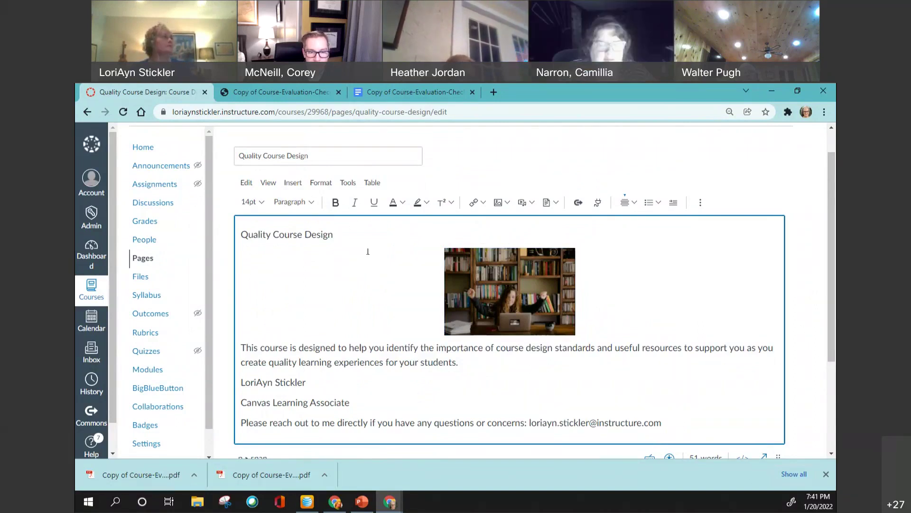
# - Make the "Quality Course Design" line above the picture bold and format it as Heading 3
pyautogui.click(343, 237)
pyautogui.moveTo(343, 238); pyautogui.dragTo(240, 238)
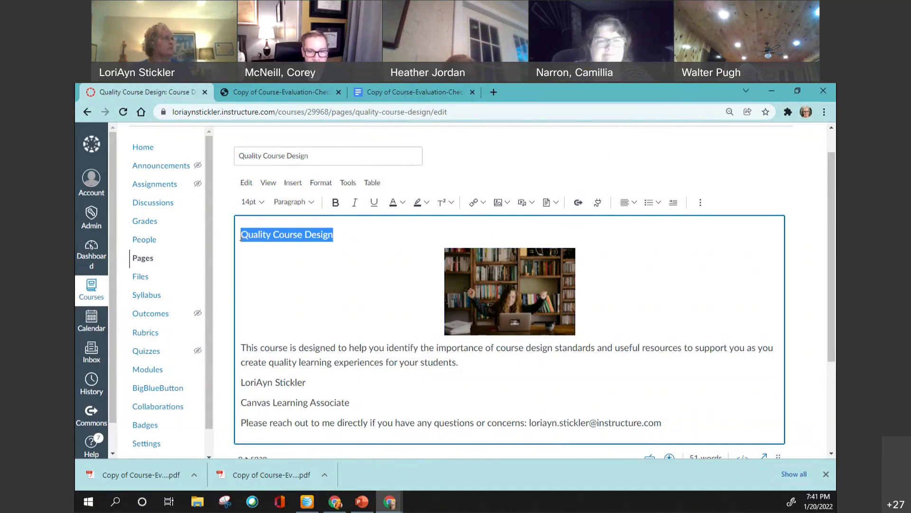
pyautogui.click(335, 203)
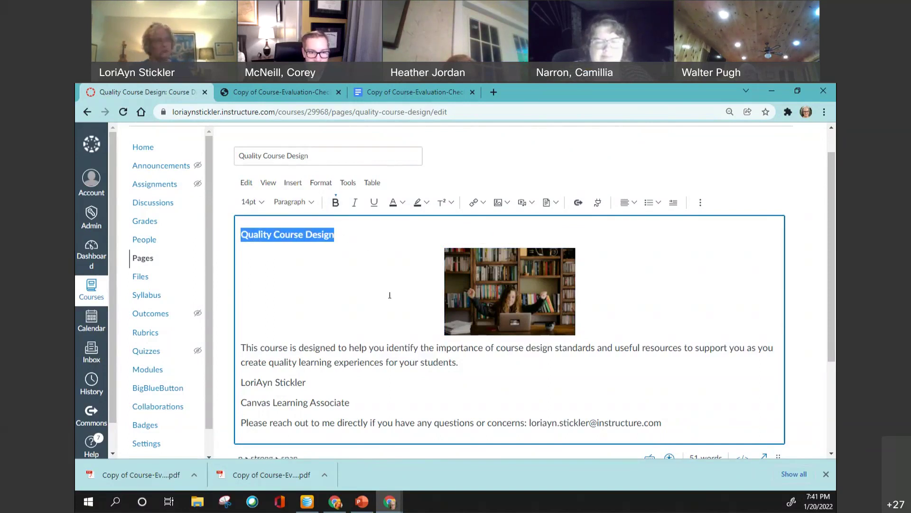
pyautogui.click(388, 292)
pyautogui.moveTo(346, 234); pyautogui.dragTo(241, 237)
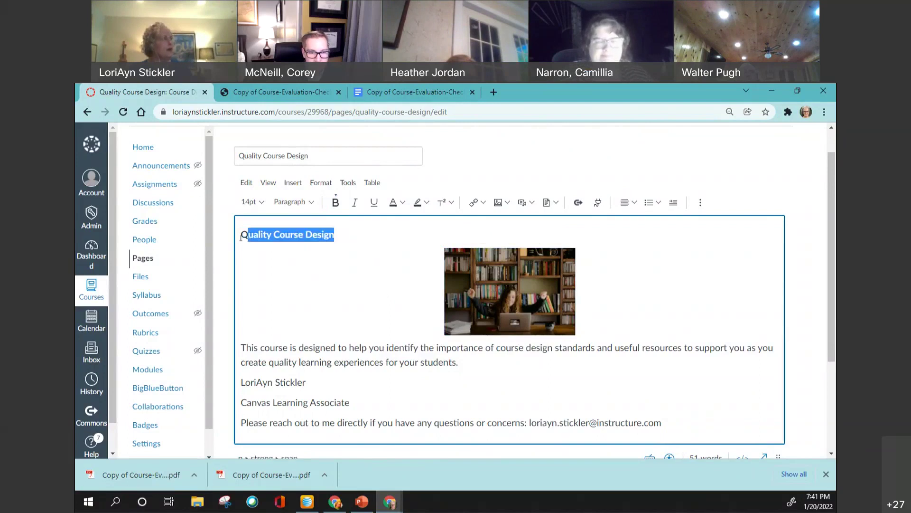
pyautogui.click(293, 201)
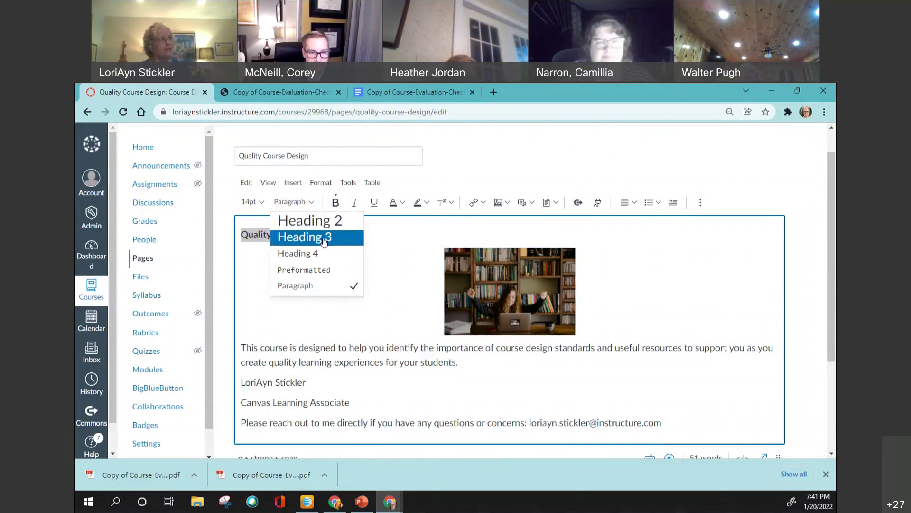
pyautogui.click(324, 241)
pyautogui.click(388, 286)
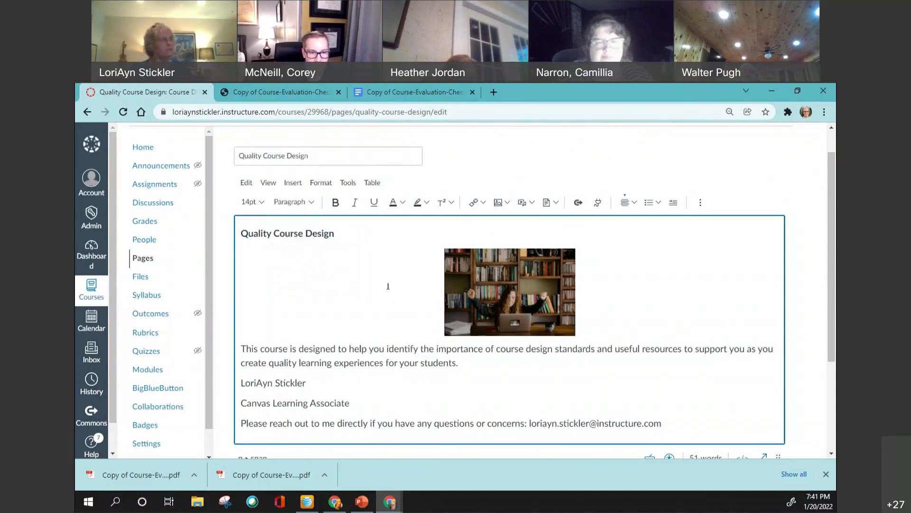
# - Try 18pt for the "Quality Course Design" heading above the picture, and set its font size to 24pt
pyautogui.moveTo(357, 240); pyautogui.dragTo(213, 236)
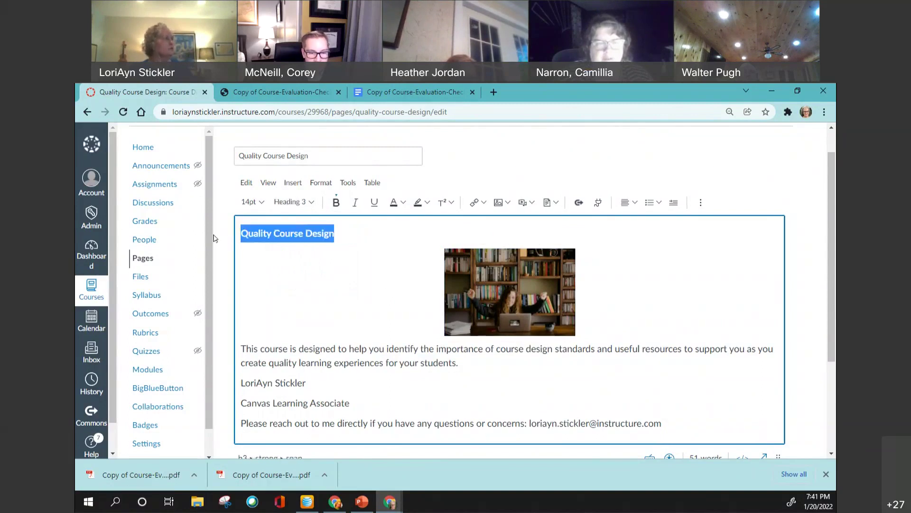
pyautogui.click(265, 204)
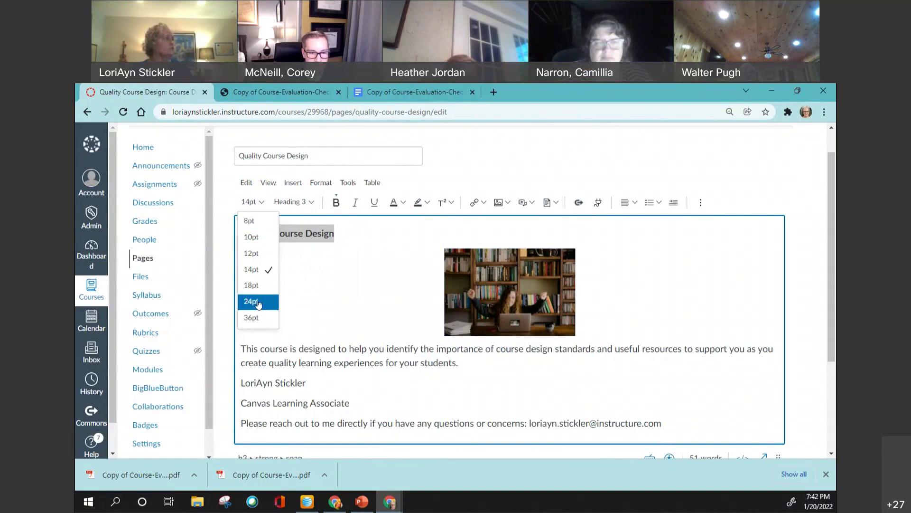
pyautogui.click(251, 285)
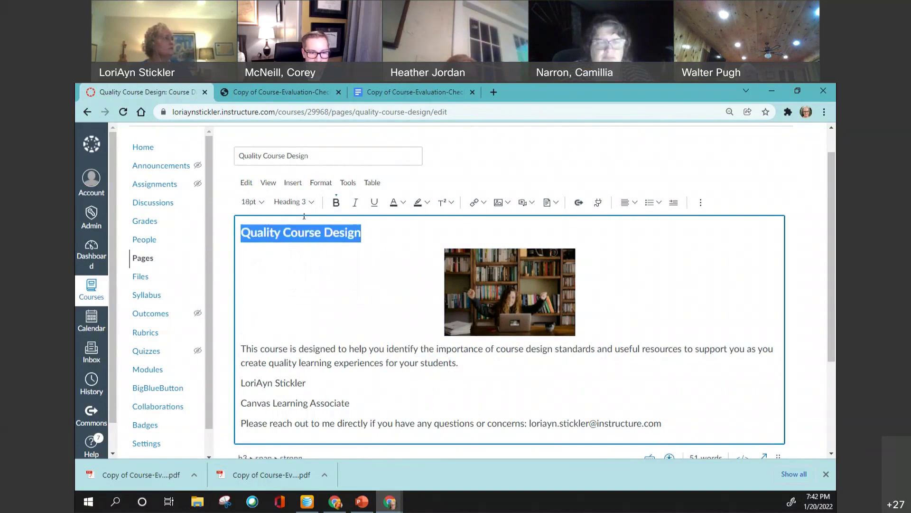
pyautogui.click(251, 201)
pyautogui.click(252, 302)
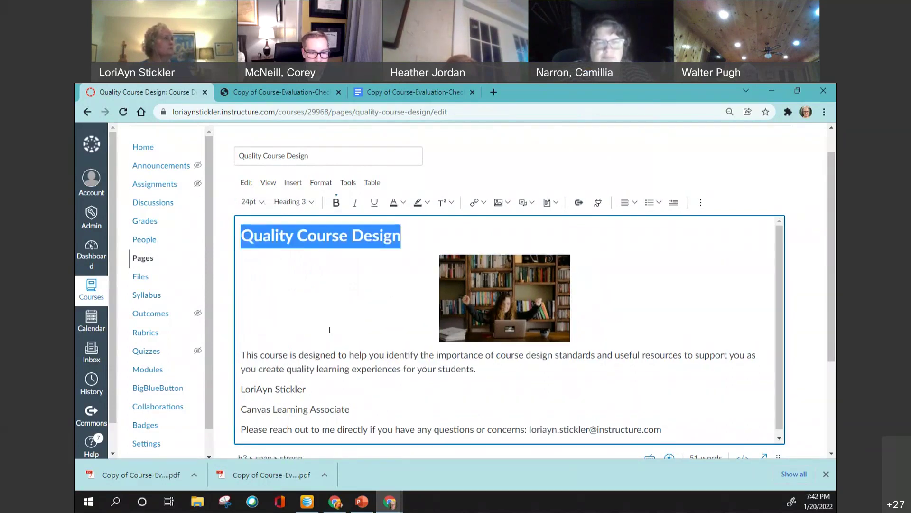
# - Centre the "Quality Course Design" heading above the picture
pyautogui.click(635, 203)
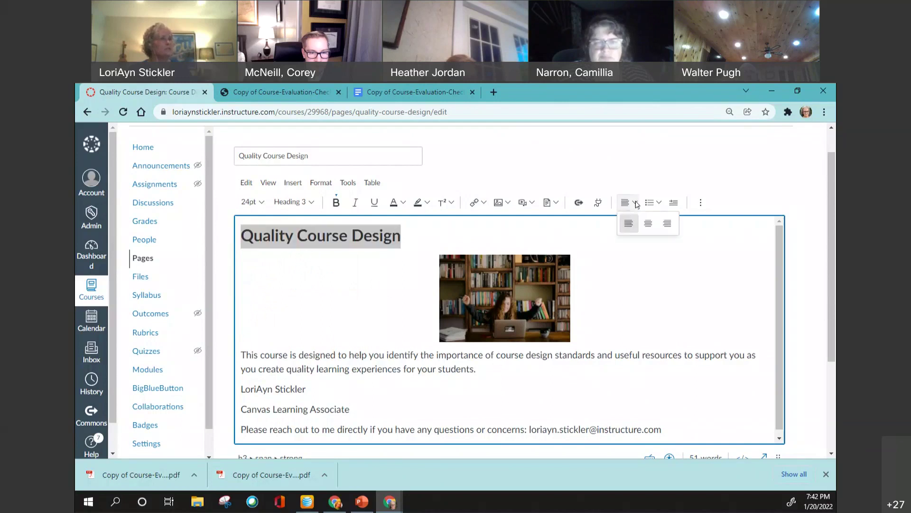
pyautogui.click(649, 227)
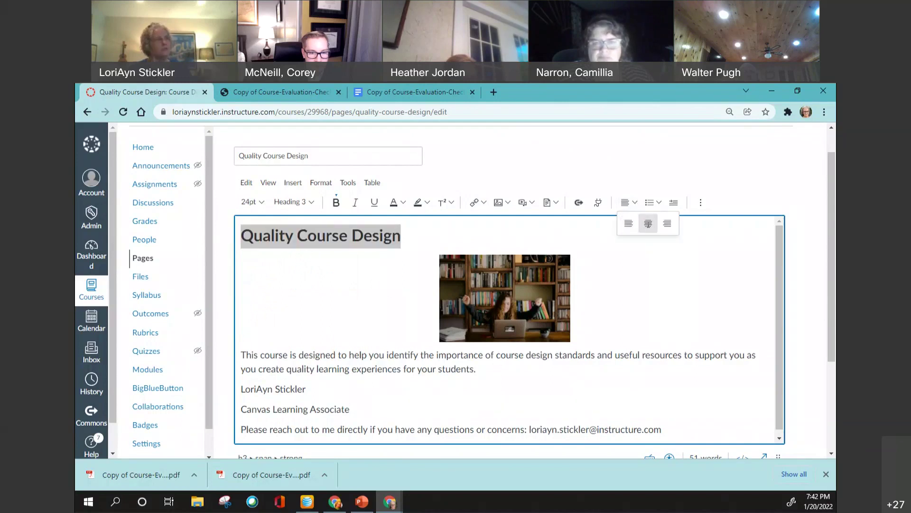
pyautogui.click(657, 270)
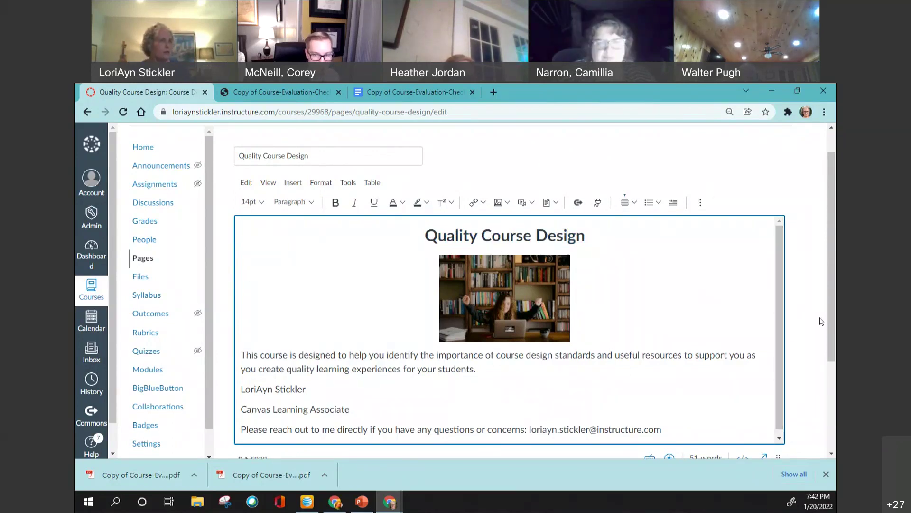
# - Make the course description paragraph below the picture bold and save the page
pyautogui.scroll(-1, 830, 324)
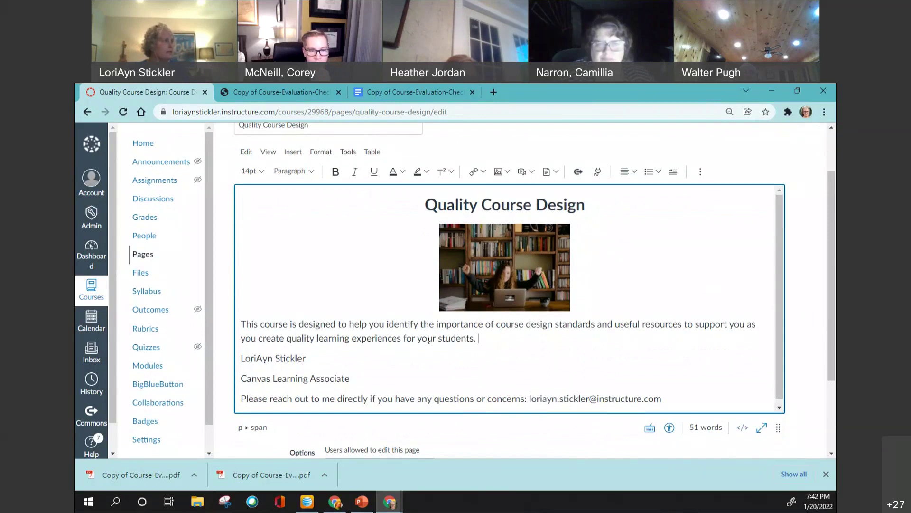
pyautogui.moveTo(478, 338); pyautogui.dragTo(243, 323)
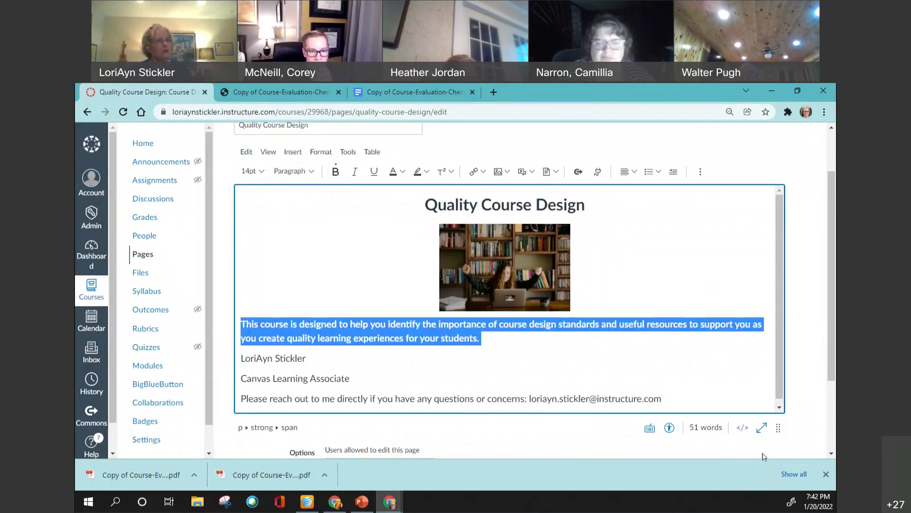
pyautogui.scroll(-3, 816, 452)
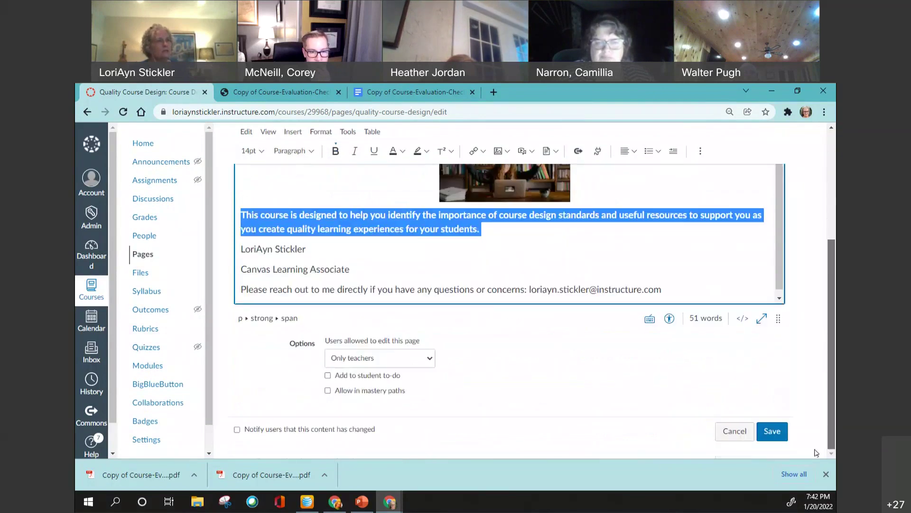
pyautogui.click(772, 431)
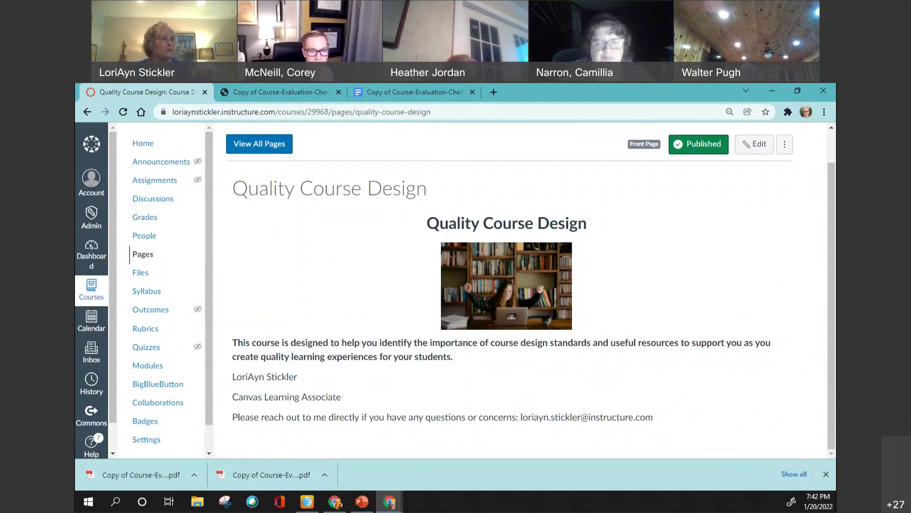
# - Edit the page again, extend the editing area slightly and add the label "Instructor:" in front of the instructor's name
pyautogui.click(753, 149)
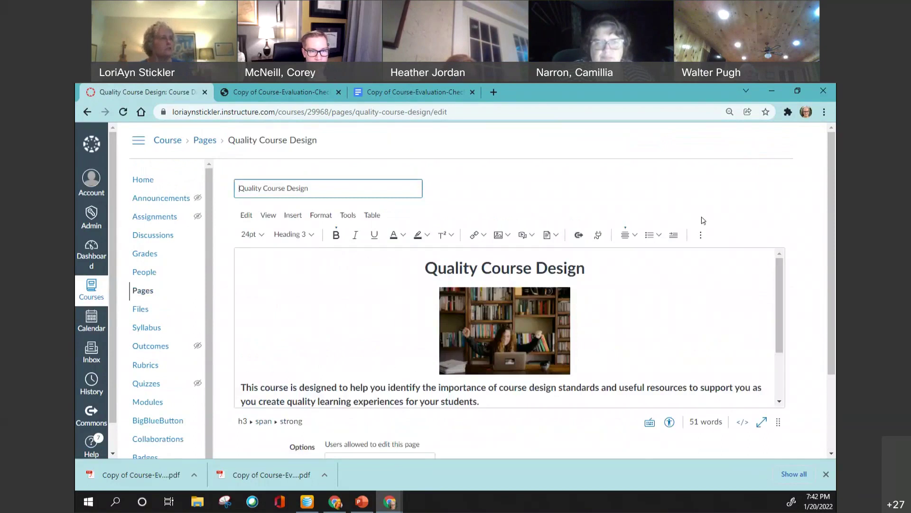
pyautogui.moveTo(780, 423); pyautogui.dragTo(779, 451)
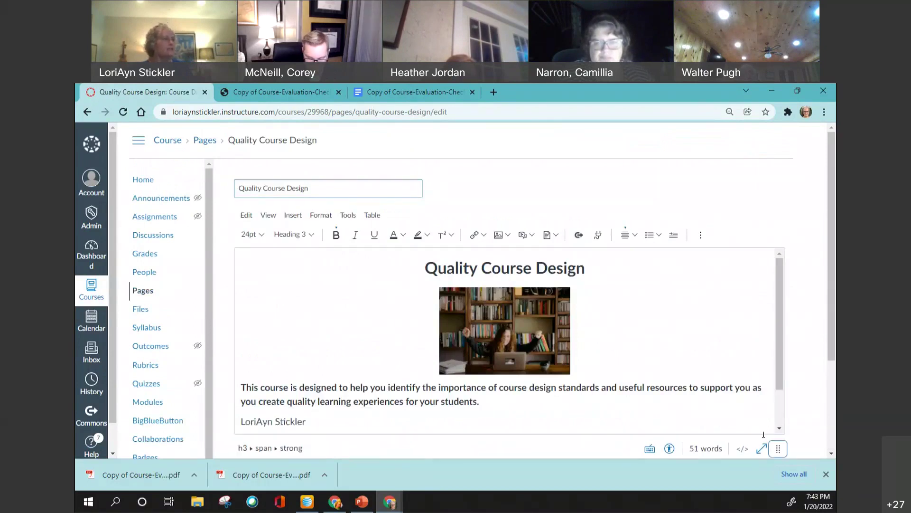
pyautogui.scroll(-2, 347, 427)
pyautogui.moveTo(660, 416); pyautogui.dragTo(326, 417)
pyautogui.click(496, 416)
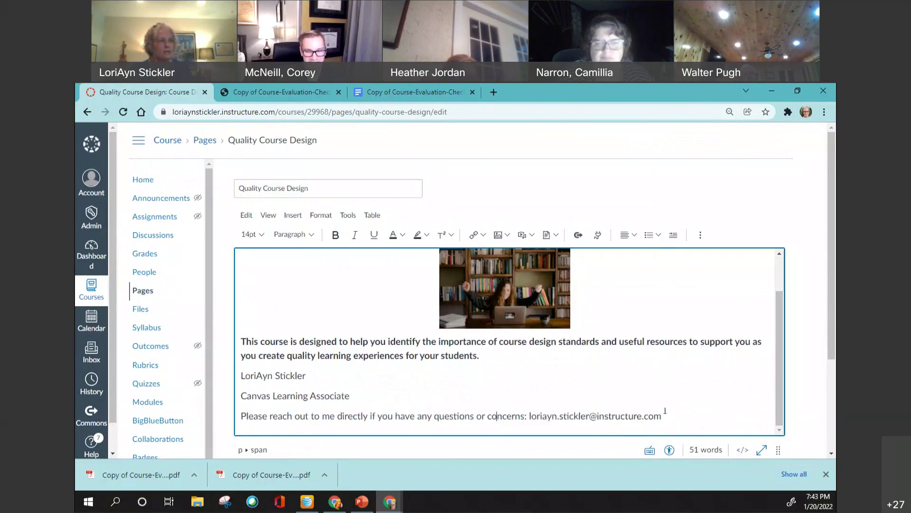
pyautogui.click(239, 376)
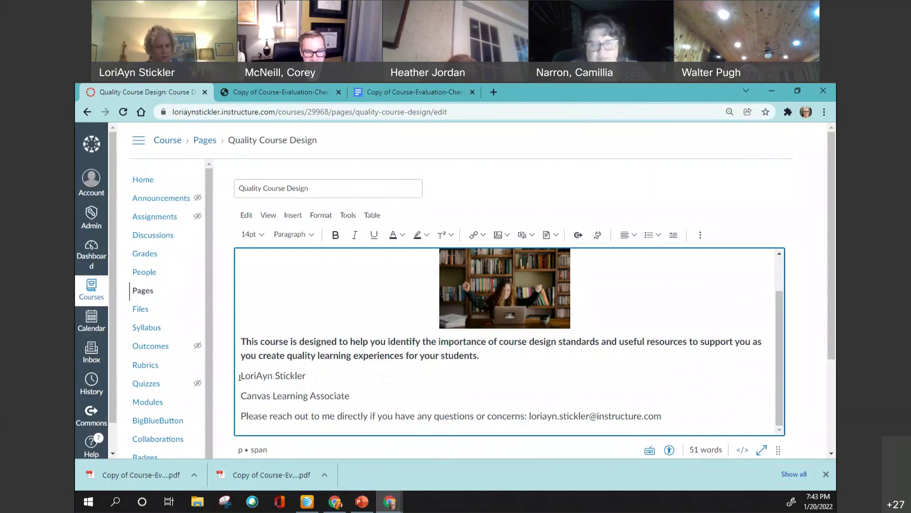
pyautogui.write('Instructor:')
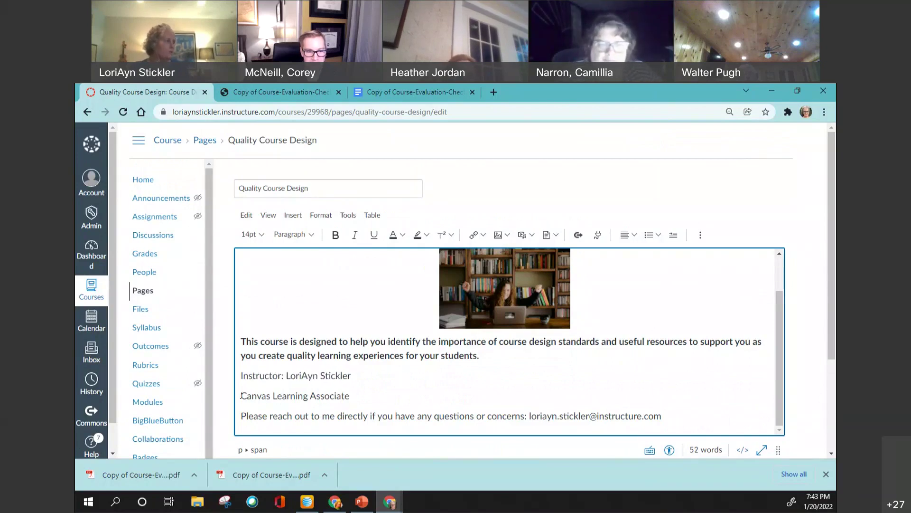
# - Join the "Canvas Learning Associate" line to the instructor's name after a comma, and make the "Instructor:" label bold
pyautogui.click(240, 396)
pyautogui.press('BackSpace')
pyautogui.write(', Canvas Learning Associate')
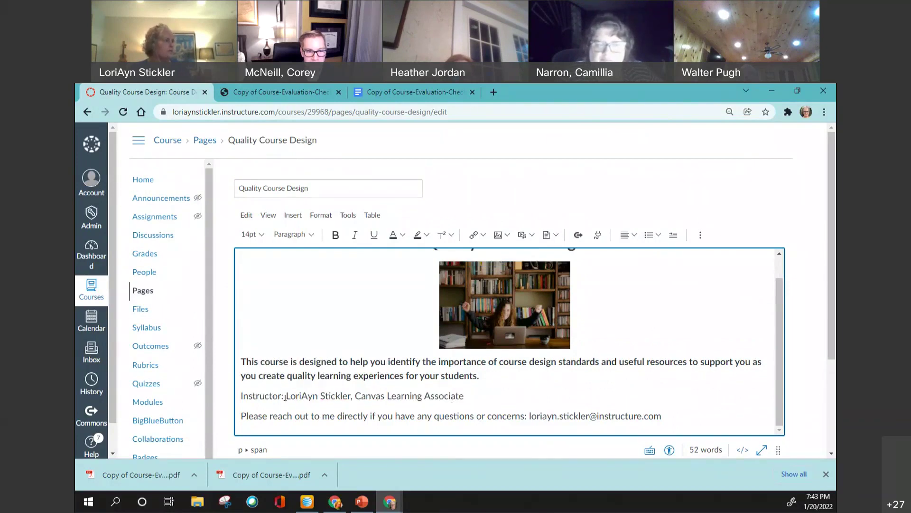
pyautogui.moveTo(285, 397); pyautogui.dragTo(235, 402)
pyautogui.hotkey('ctrl', 'b')
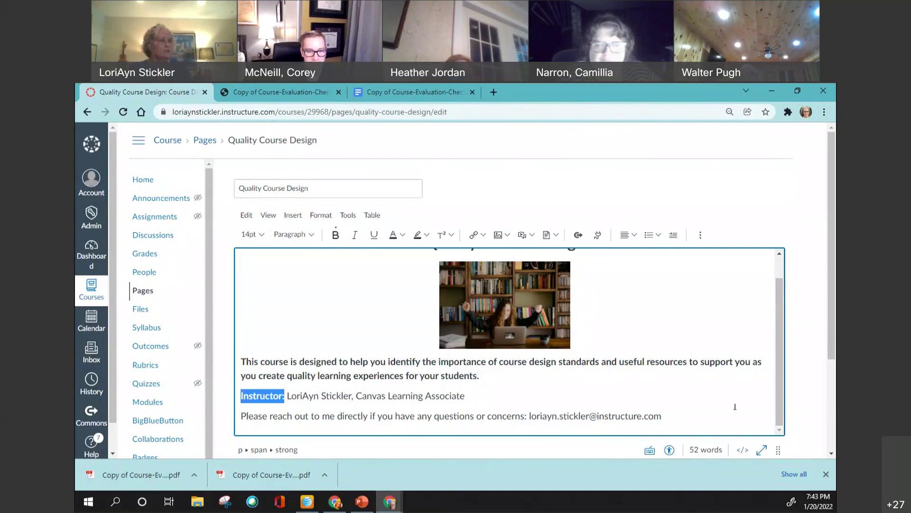
# - Turn the contact e-mail address at the end of the text into a link and save the page
pyautogui.scroll(-1, 655, 381)
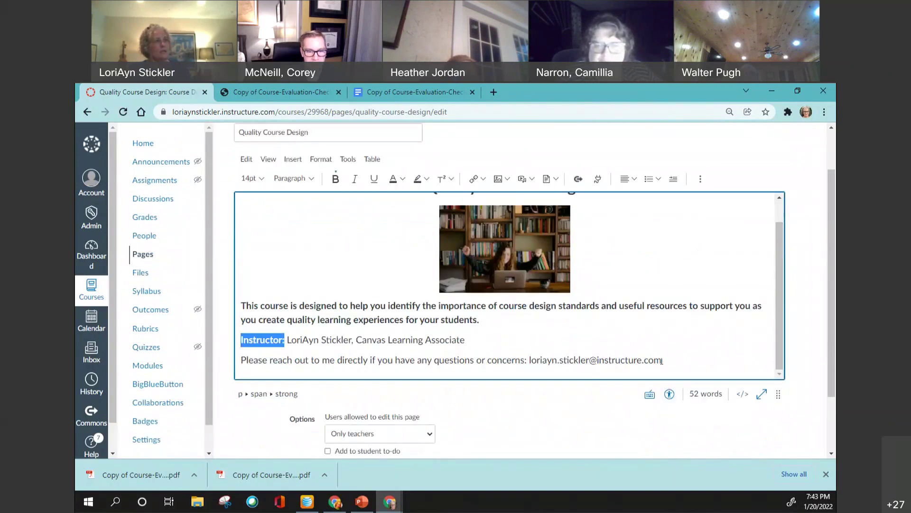
pyautogui.click(662, 360)
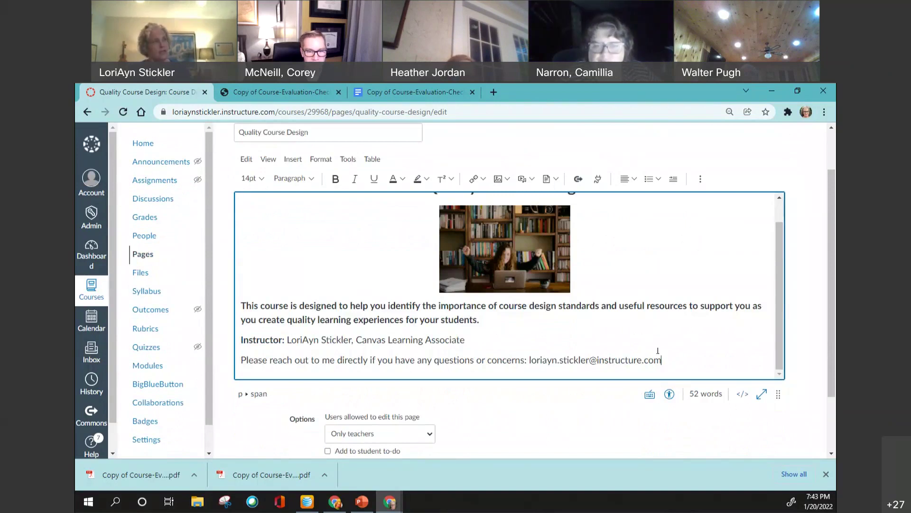
pyautogui.press('Return')
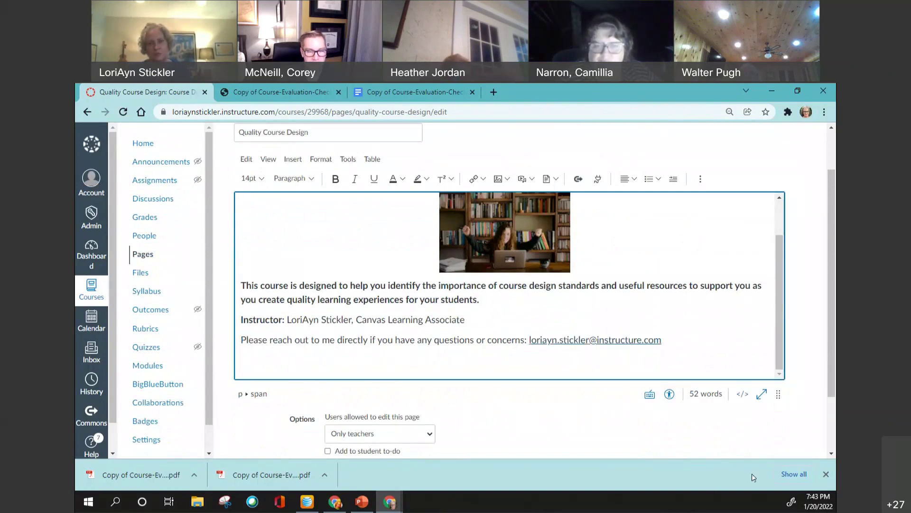
pyautogui.scroll(-2, 832, 380)
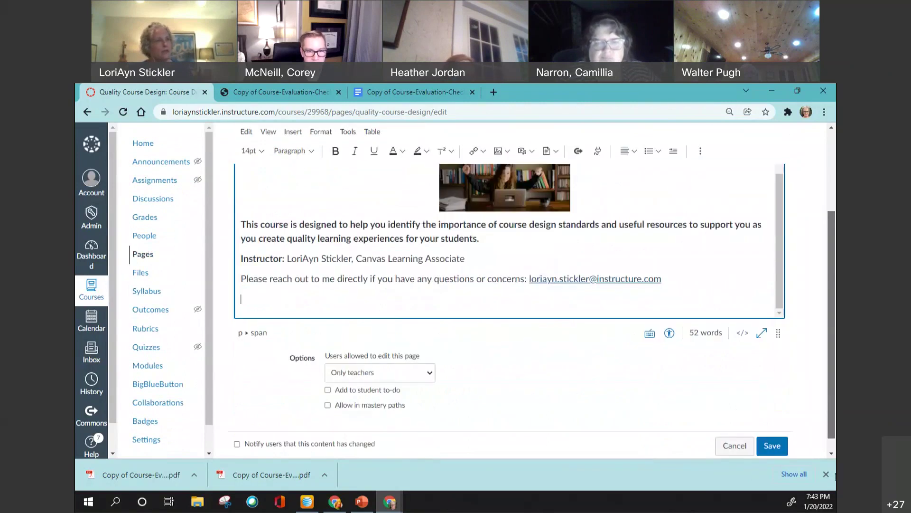
pyautogui.click(772, 430)
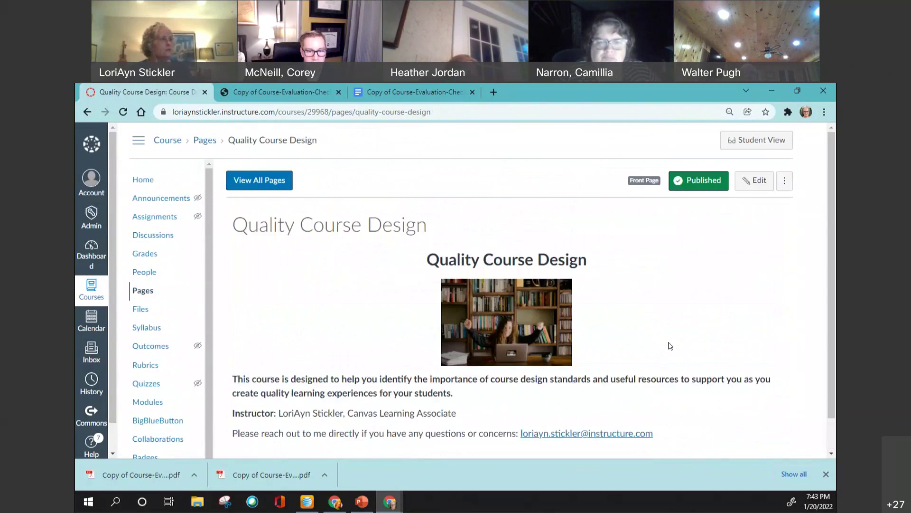
# - Look over the saved page at a smaller zoom, and open the Course Design Demo course from the Dashboard
pyautogui.scroll(-1, 670, 346)
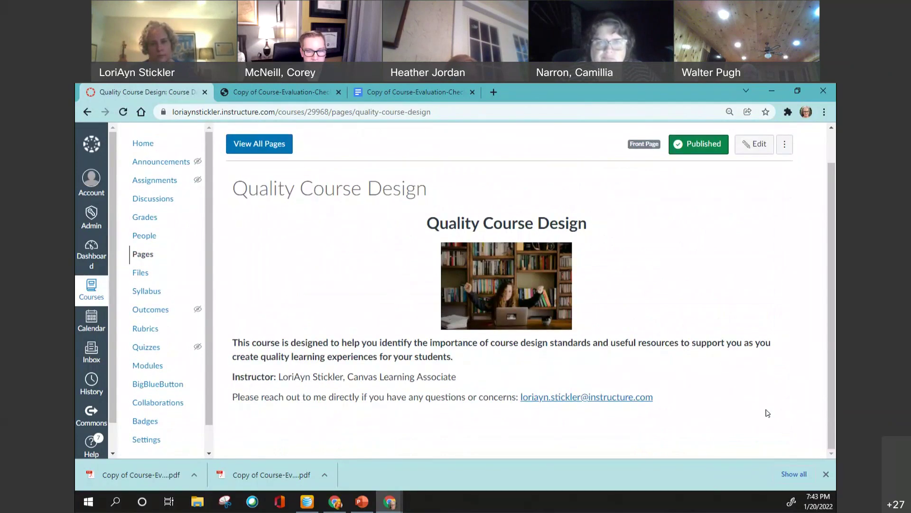
pyautogui.scroll(1, 771, 400)
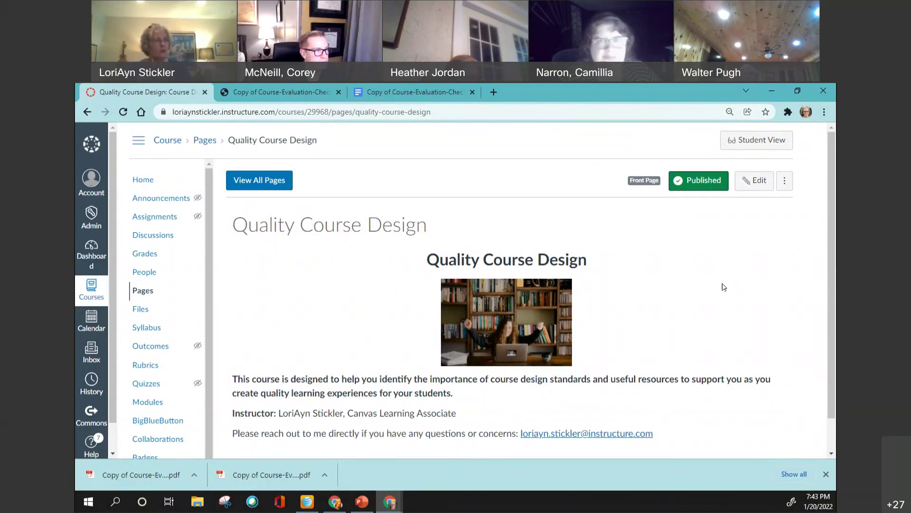
pyautogui.scroll(-1, 643, 295)
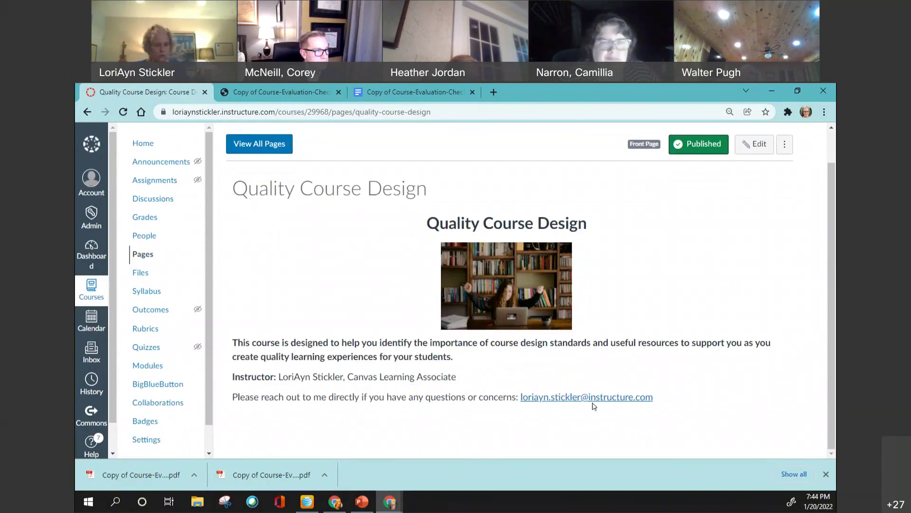
pyautogui.hotkey('ctrl', '-')
pyautogui.hotkey('ctrl', '-')
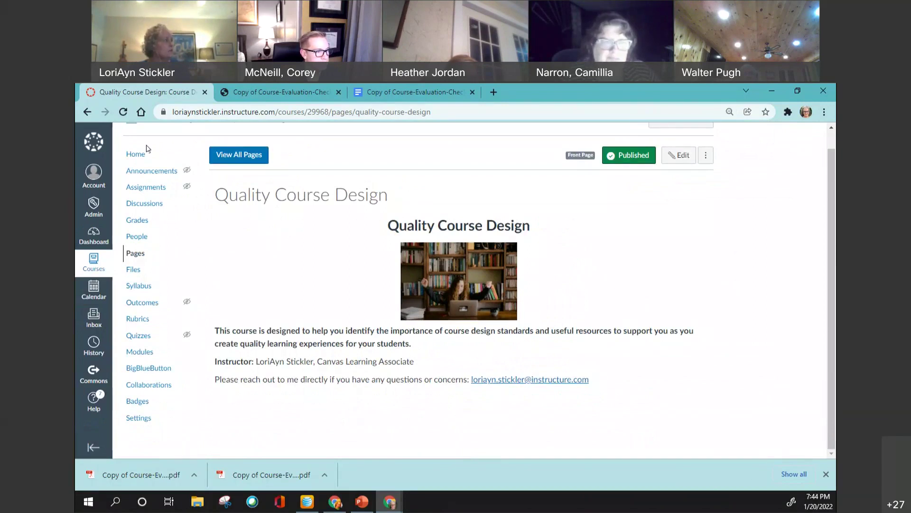
pyautogui.click(94, 236)
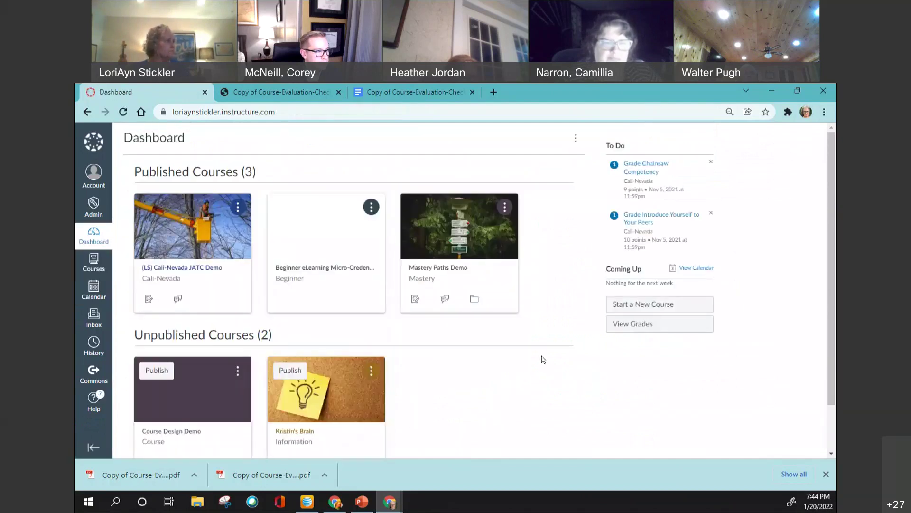
pyautogui.scroll(-2, 543, 359)
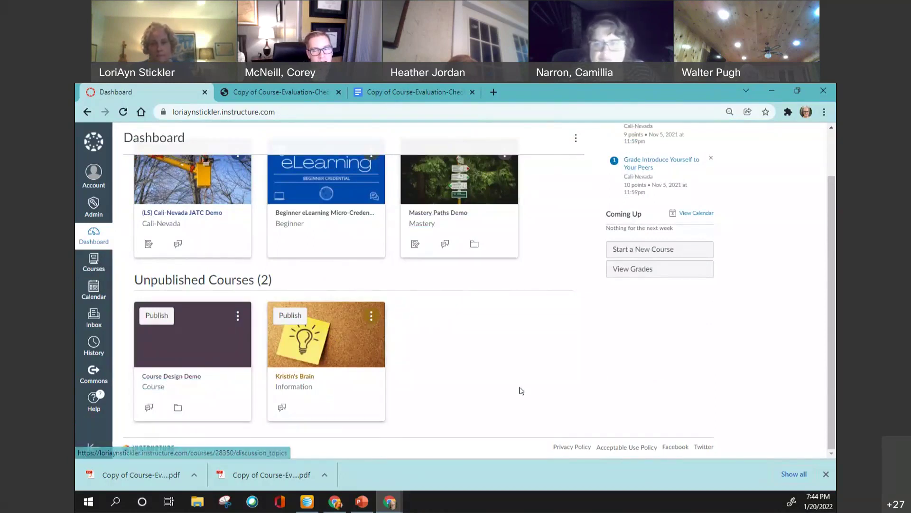
pyautogui.scroll(1, 522, 390)
pyautogui.scroll(-1, 523, 390)
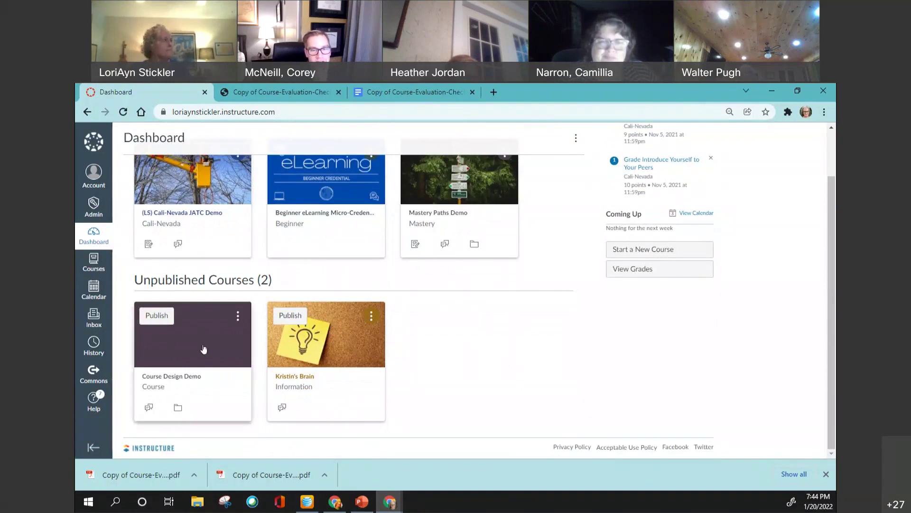
pyautogui.click(187, 375)
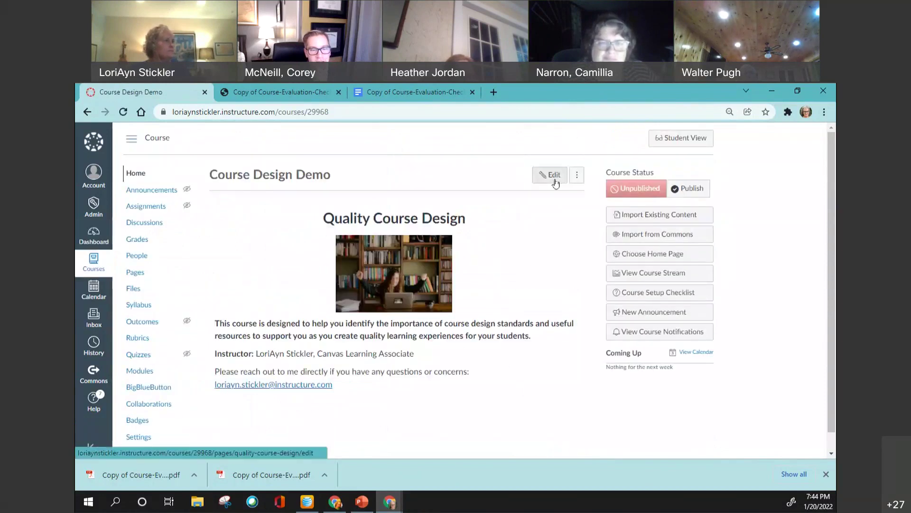
# - Edit the course's front page and insert a horizontal line between the bold description and the Instructor line
pyautogui.click(554, 175)
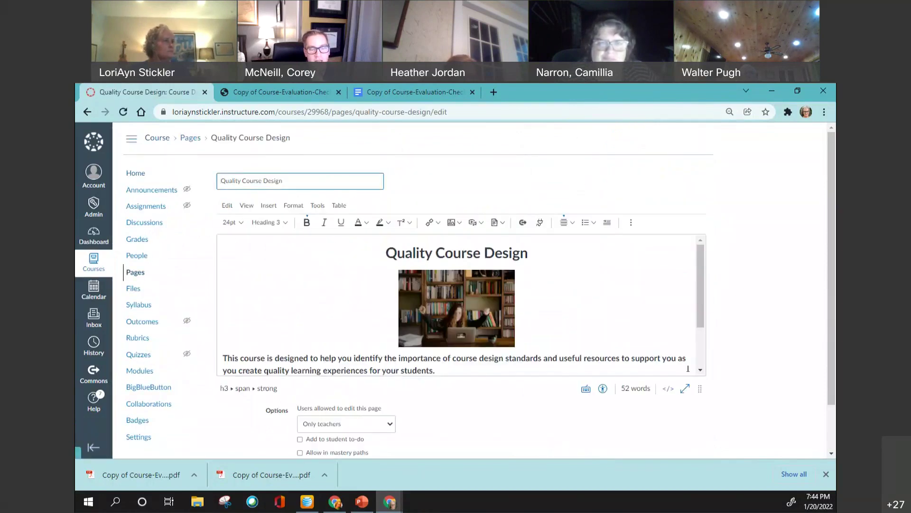
pyautogui.moveTo(701, 388); pyautogui.dragTo(701, 437)
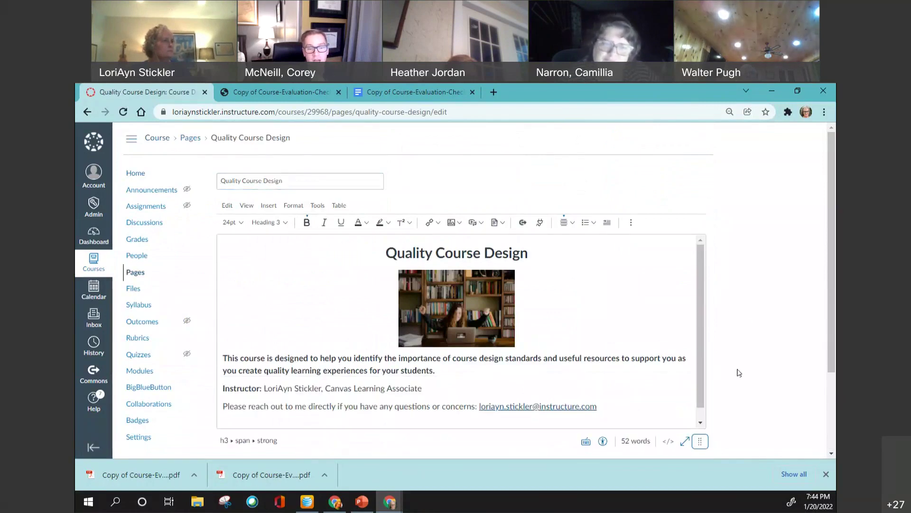
pyautogui.scroll(-1, 753, 325)
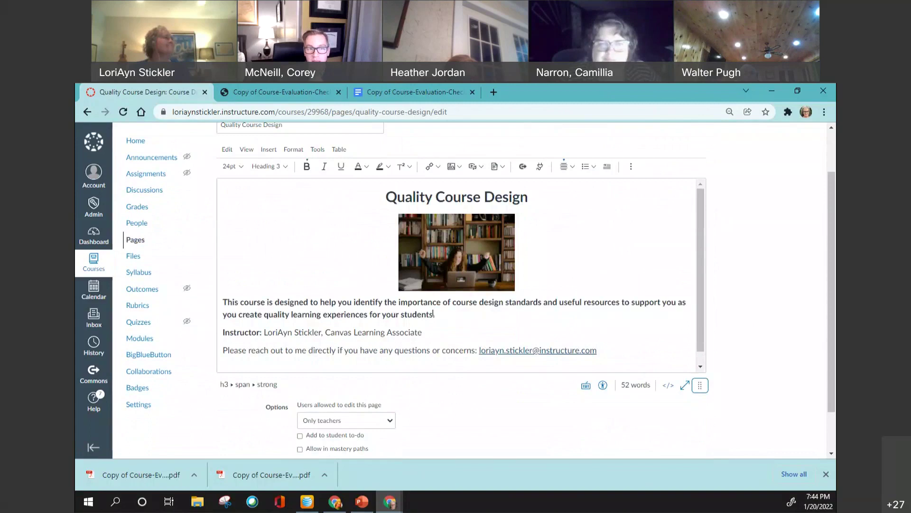
pyautogui.click(455, 328)
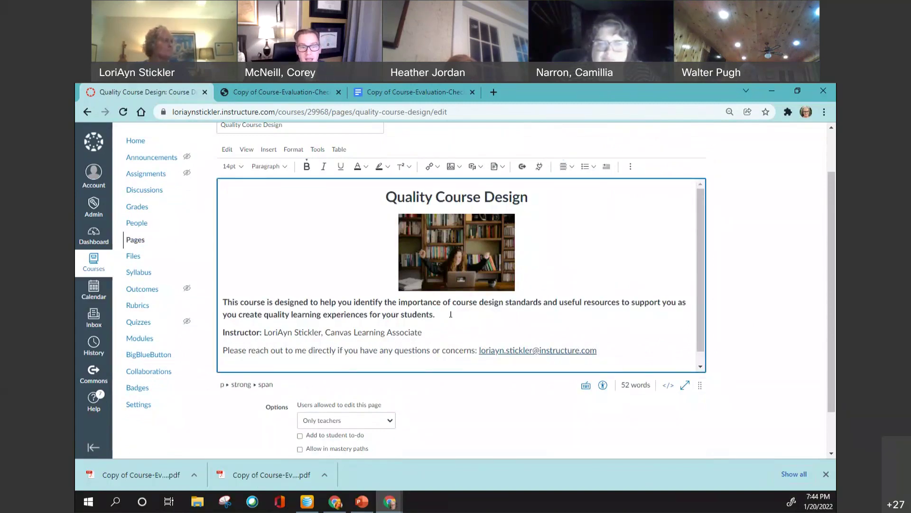
pyautogui.press('Return')
pyautogui.click(268, 151)
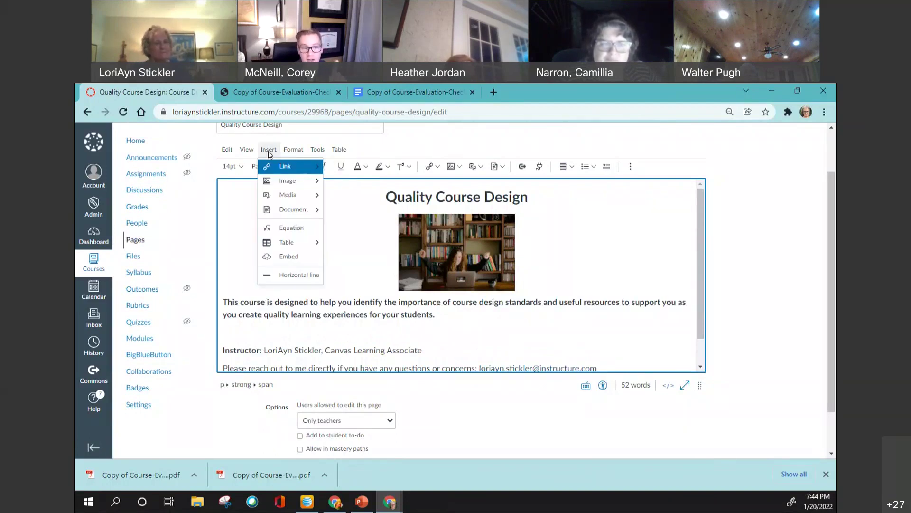
pyautogui.click(292, 276)
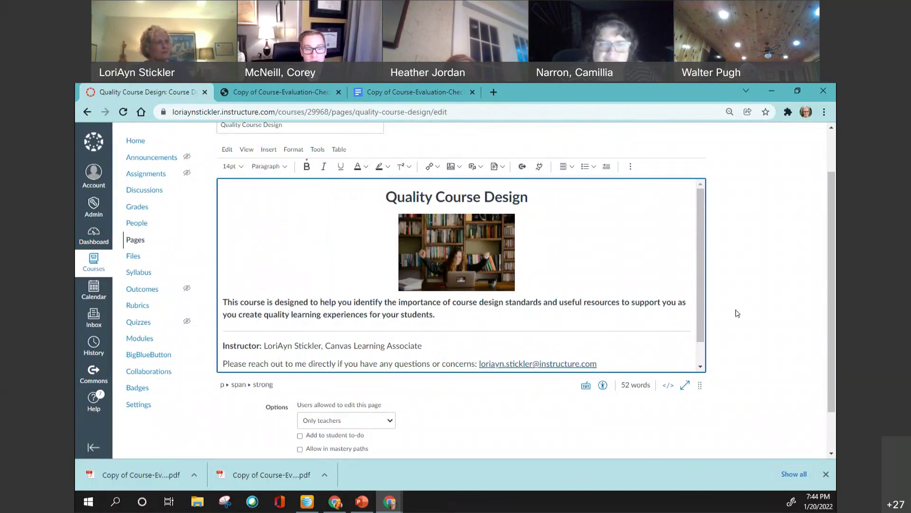
pyautogui.moveTo(699, 322); pyautogui.dragTo(710, 380)
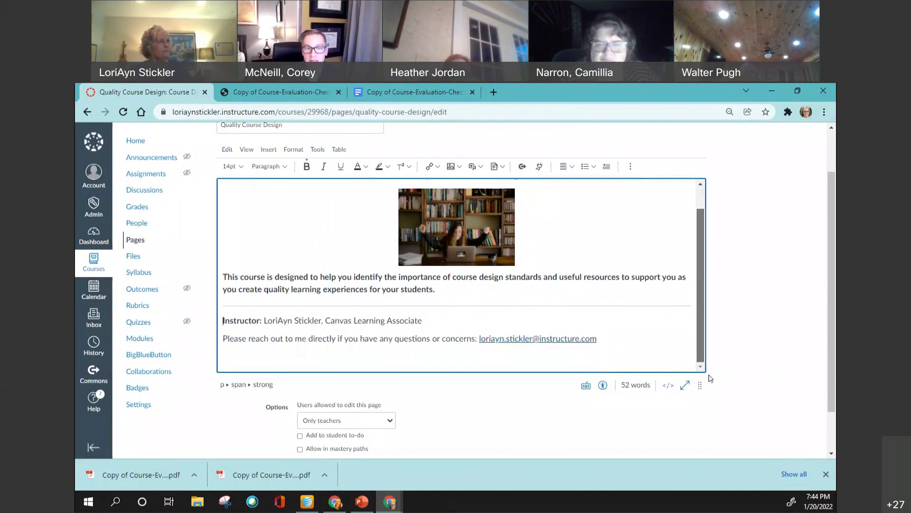
pyautogui.moveTo(833, 404); pyautogui.dragTo(832, 441)
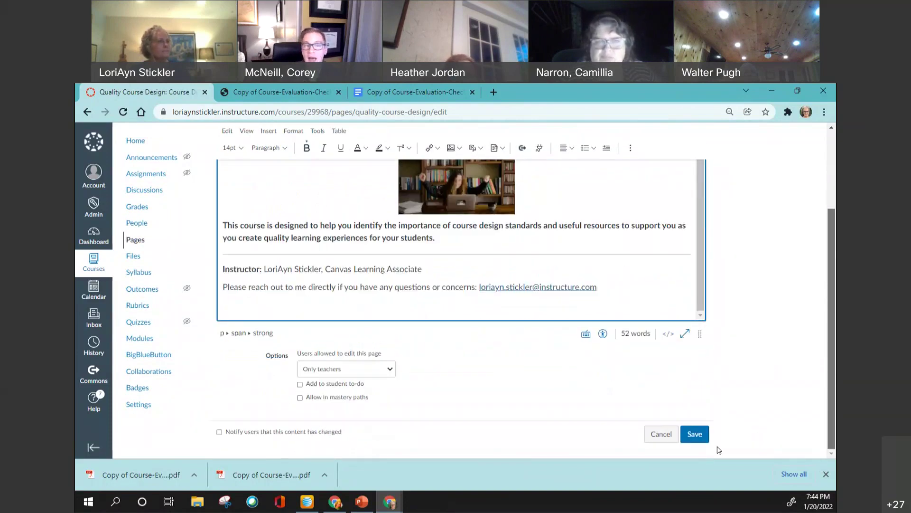
# - Save the edited Quality Course Design page
pyautogui.hotkey('ctrl', 's')
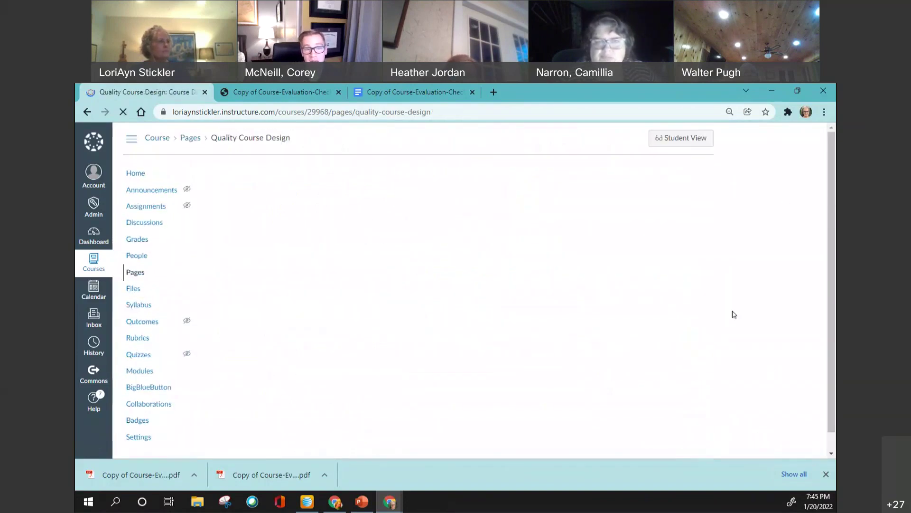
pyautogui.scroll(-1, 791, 382)
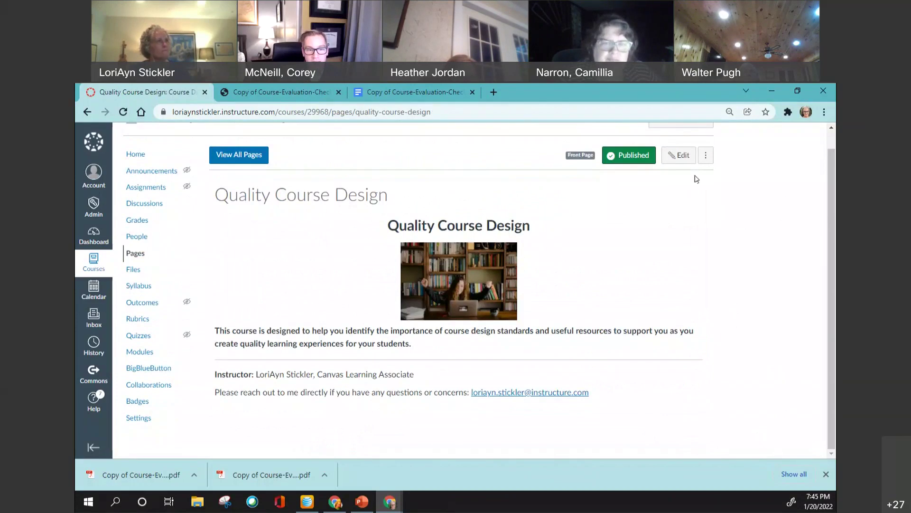
# - Reopen the page for editing, make the content editing area taller, and save the page
pyautogui.click(687, 162)
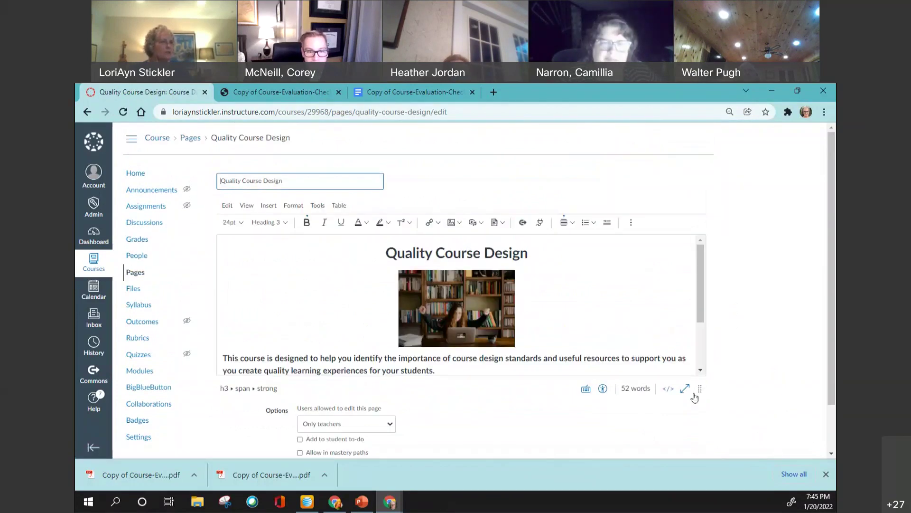
pyautogui.moveTo(698, 389); pyautogui.dragTo(700, 424)
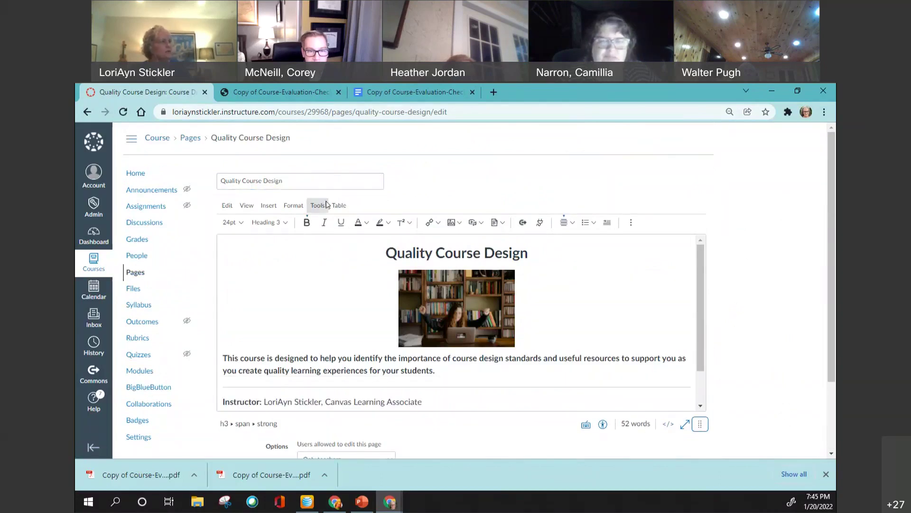
pyautogui.scroll(-2, 692, 457)
pyautogui.click(694, 435)
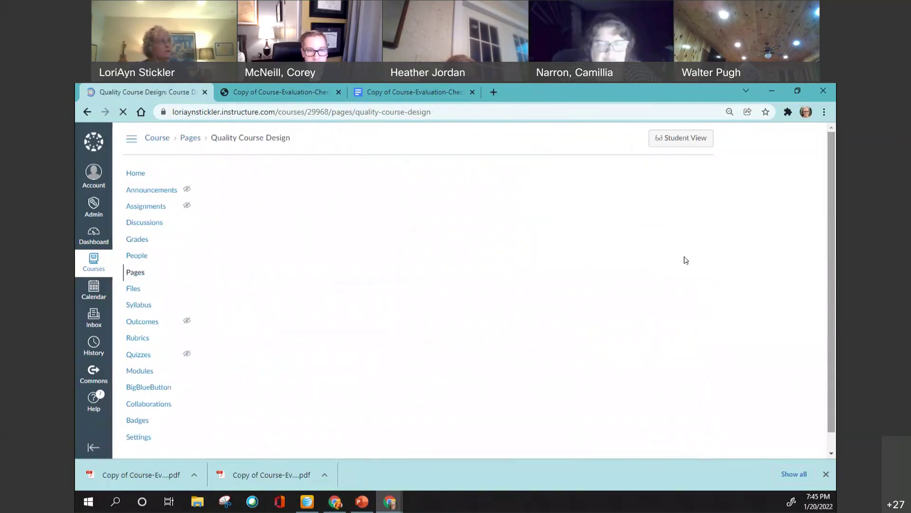
# - Insert a horizontal line above the centred "Quality Course Design" heading in the page body and save the page
pyautogui.moveTo(398, 221); pyautogui.dragTo(207, 223)
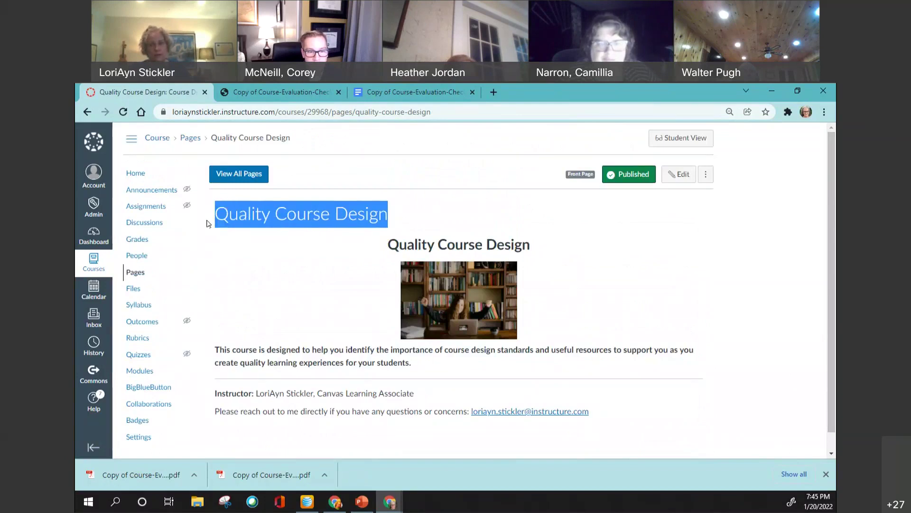
pyautogui.click(547, 244)
pyautogui.moveTo(546, 244); pyautogui.dragTo(382, 247)
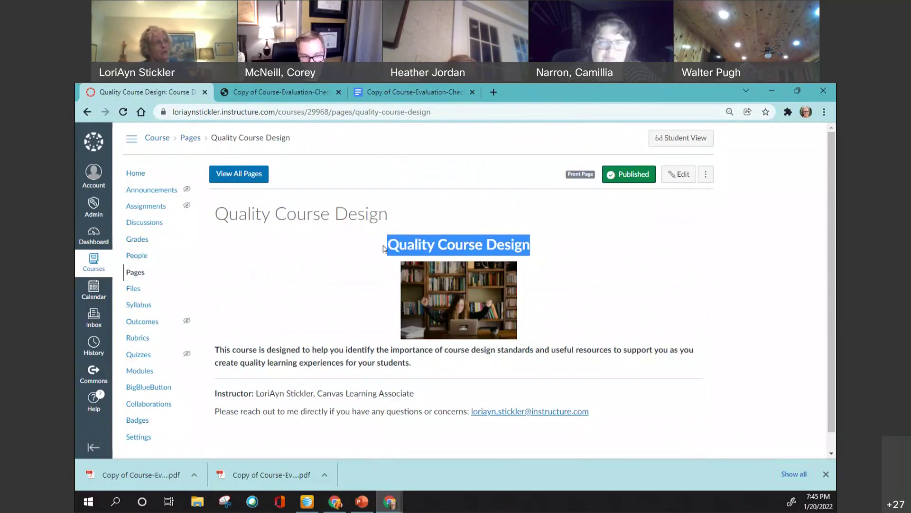
pyautogui.click(684, 176)
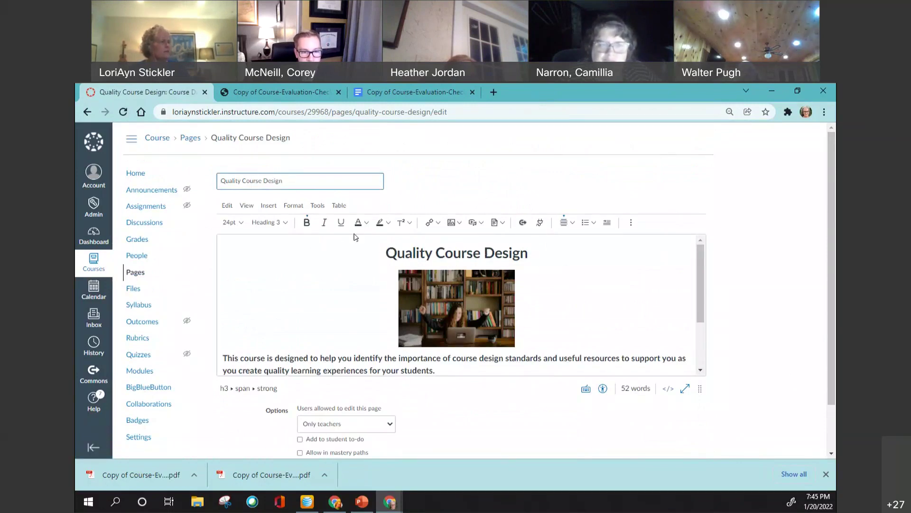
pyautogui.click(382, 253)
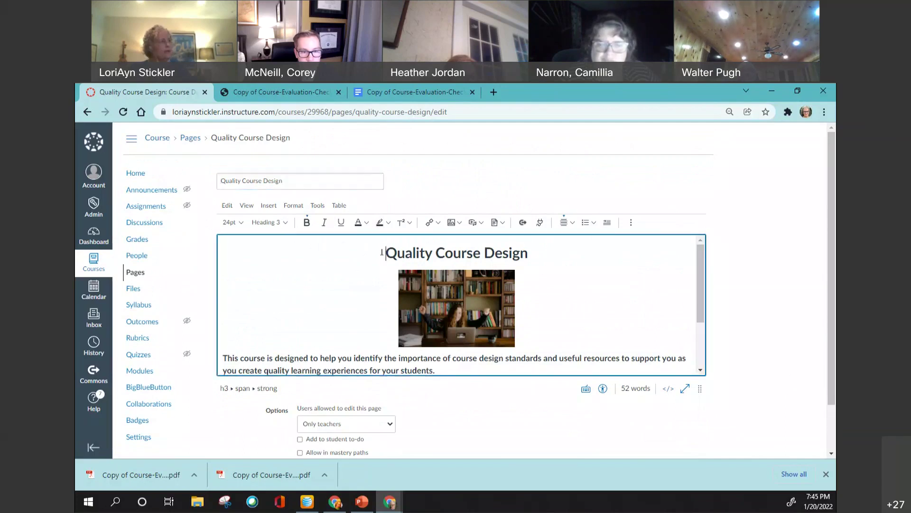
pyautogui.press('Return')
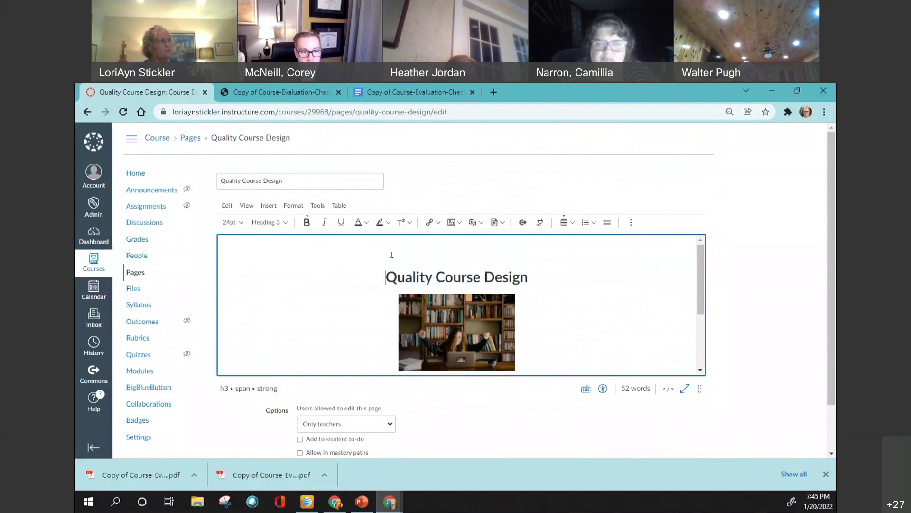
pyautogui.click(268, 206)
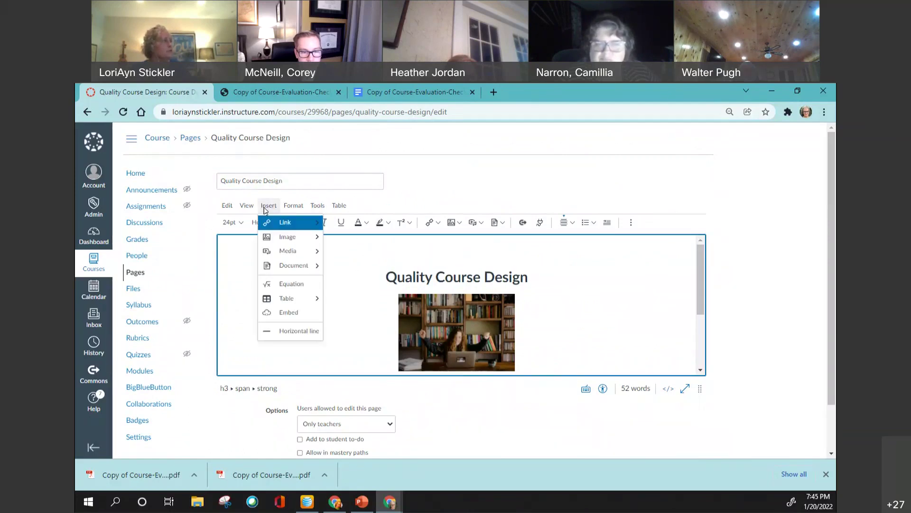
pyautogui.click(299, 331)
pyautogui.click(702, 434)
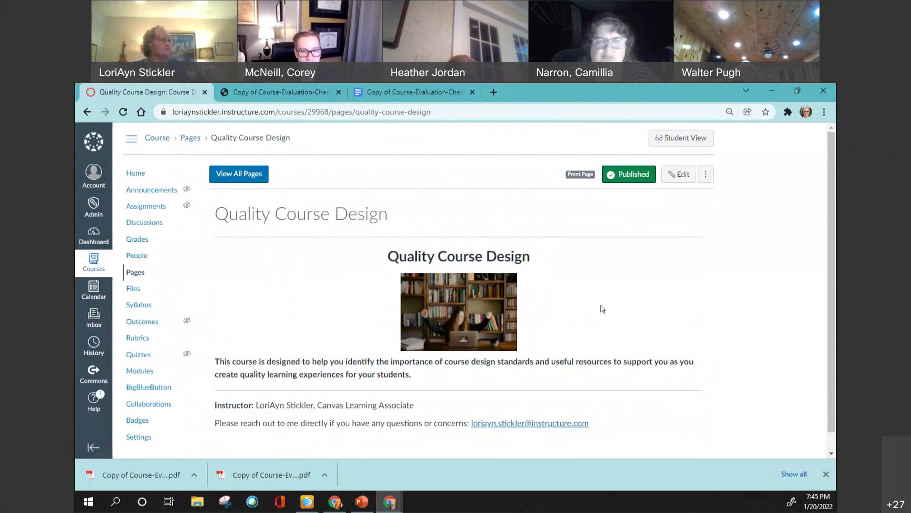
# - Look at the saved page and the course settings, and return to the course's Home page
pyautogui.scroll(-1, 602, 309)
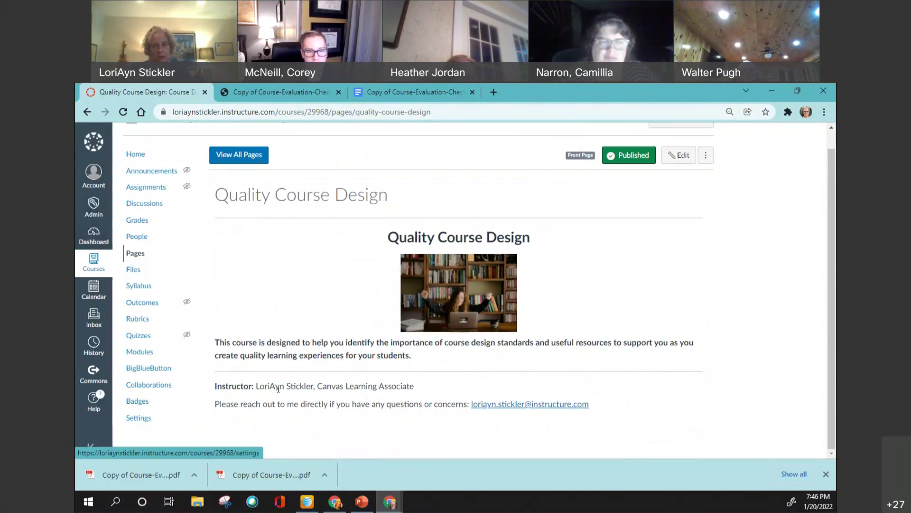
pyautogui.click(144, 421)
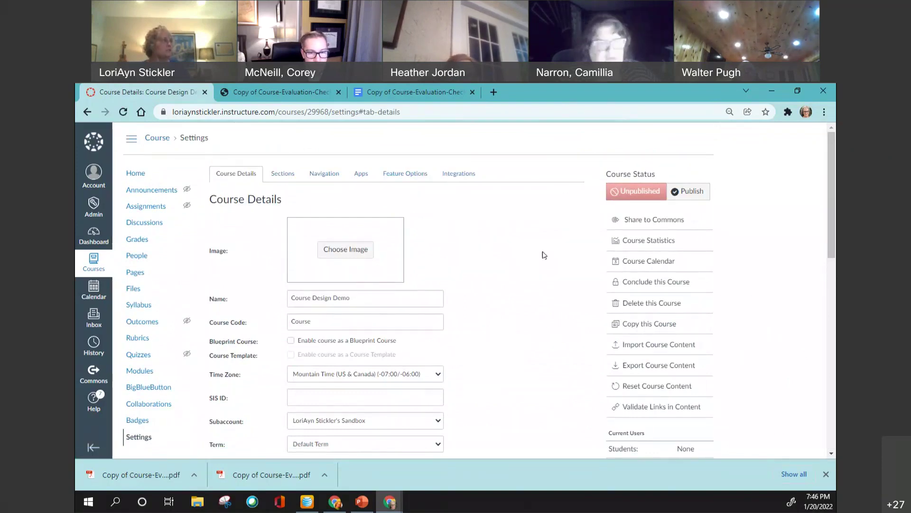
pyautogui.click(136, 172)
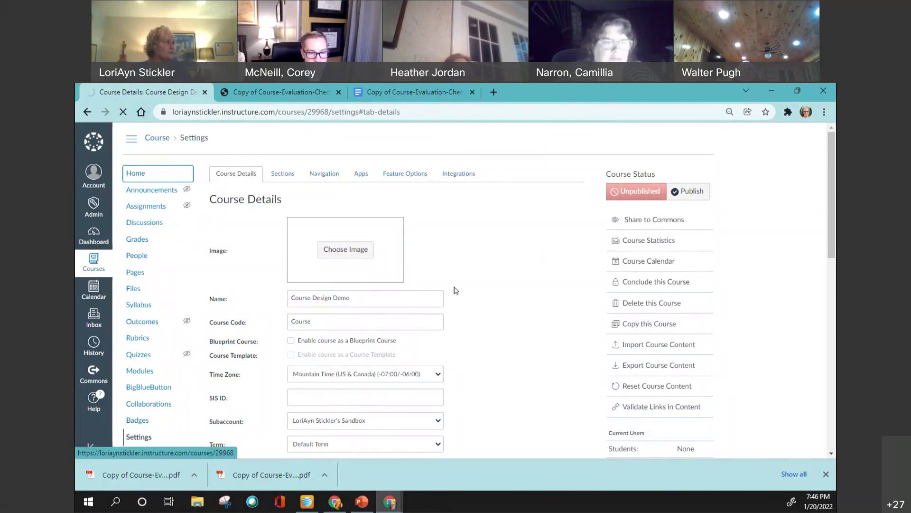
pyautogui.scroll(-1, 239, 403)
pyautogui.scroll(-1, 190, 410)
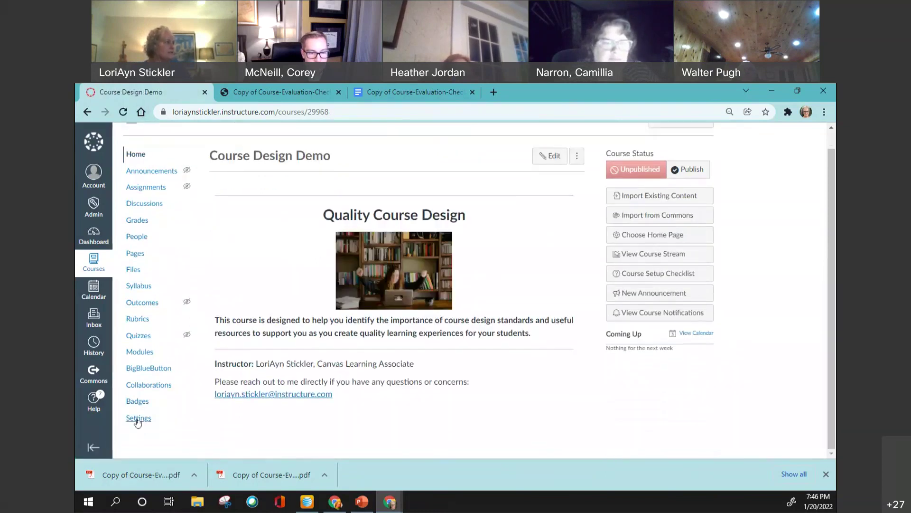
# - Open the course's navigation settings and review the list of course menu items
pyautogui.click(137, 418)
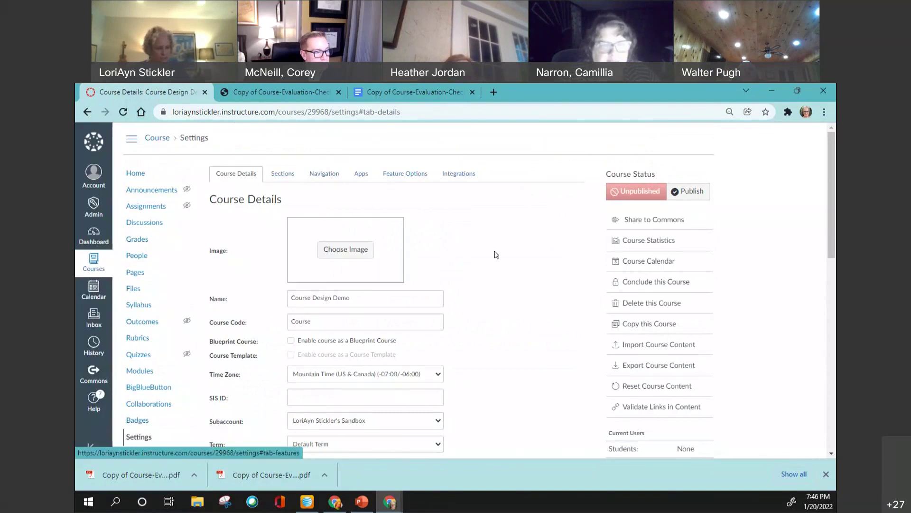
pyautogui.hotkey('ctrl', '+')
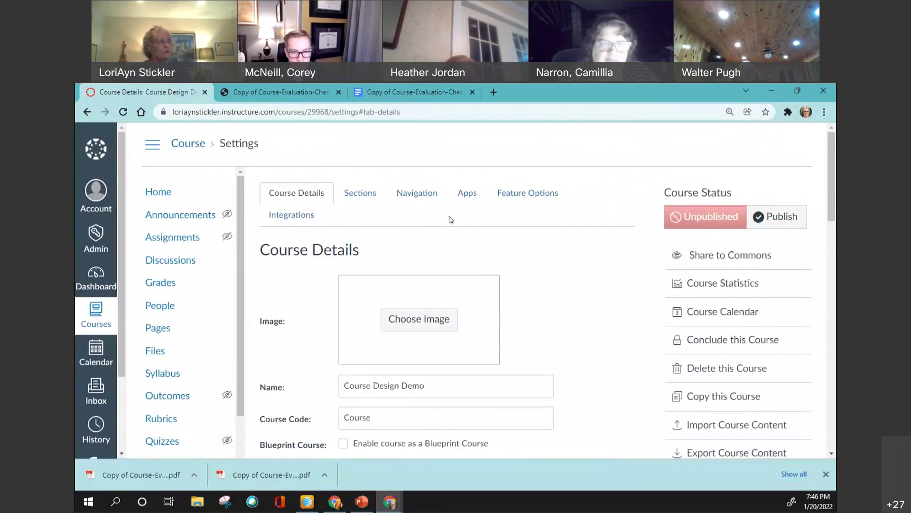
pyautogui.click(425, 196)
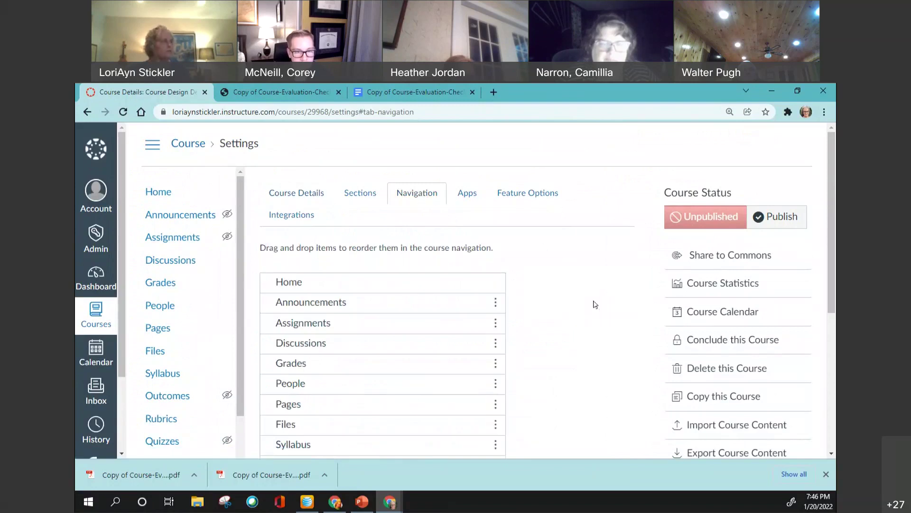
pyautogui.hotkey('ctrl', '-')
pyautogui.hotkey('ctrl', '-')
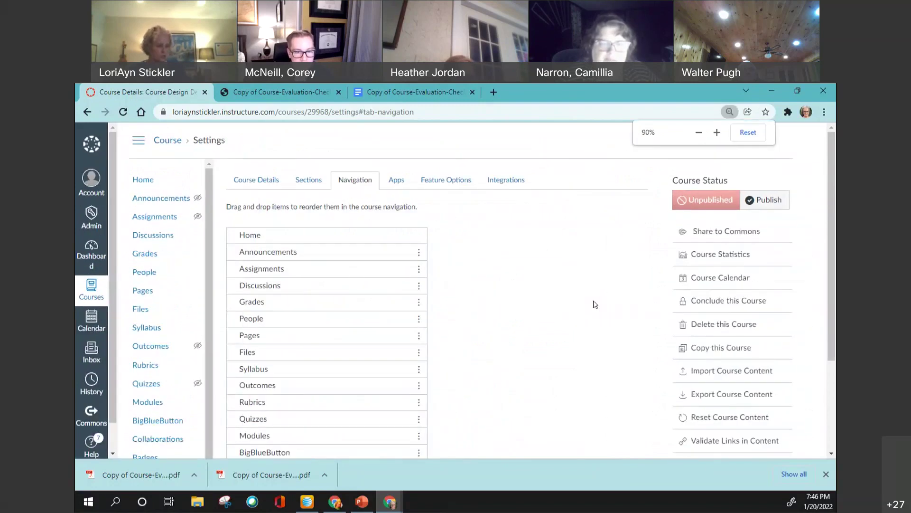
pyautogui.hotkey('ctrl', '-')
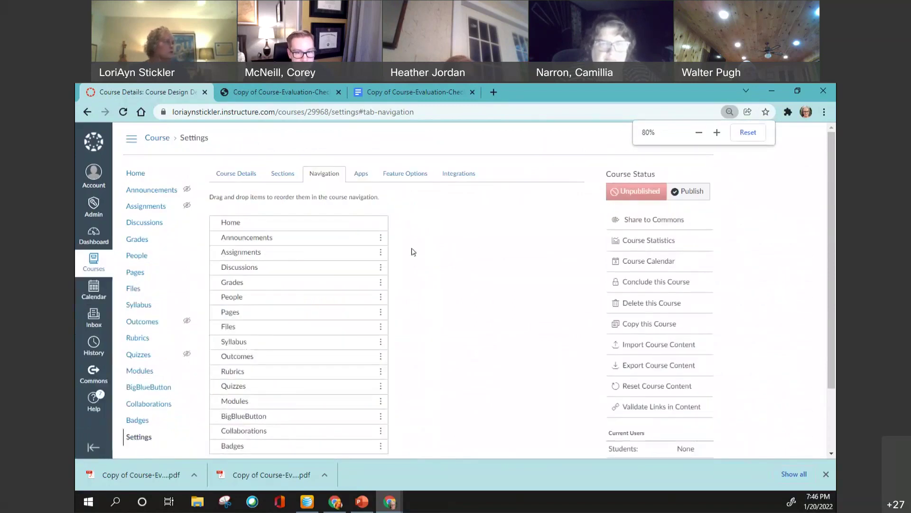
pyautogui.scroll(-2, 430, 269)
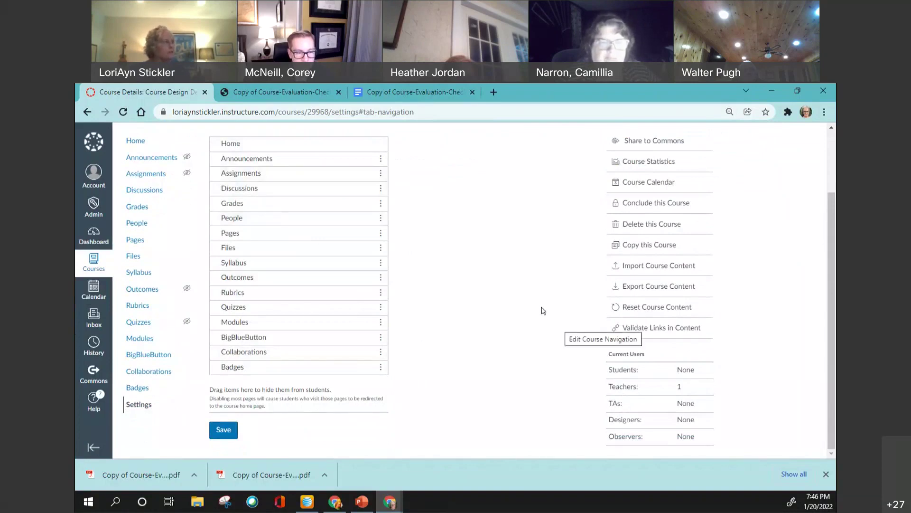
pyautogui.scroll(2, 539, 306)
pyautogui.scroll(-1, 548, 285)
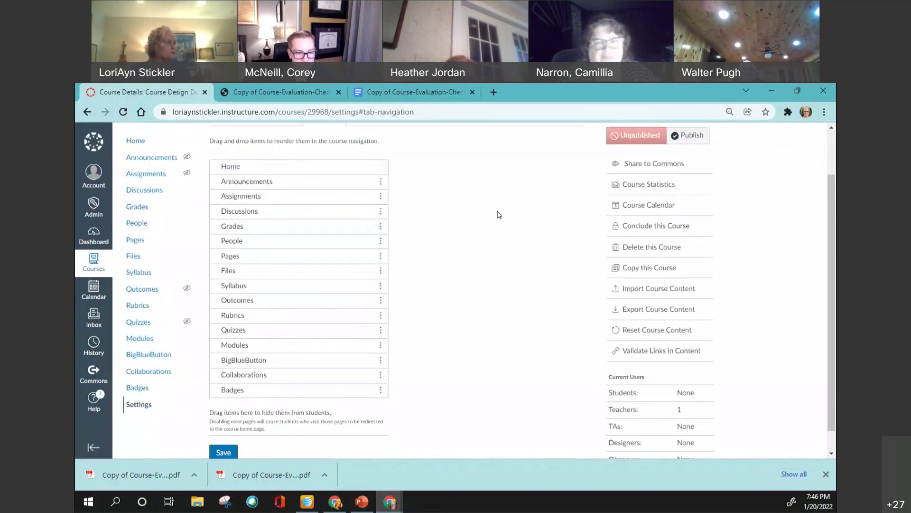
# - Disable Assignments and People in the course navigation
pyautogui.click(380, 196)
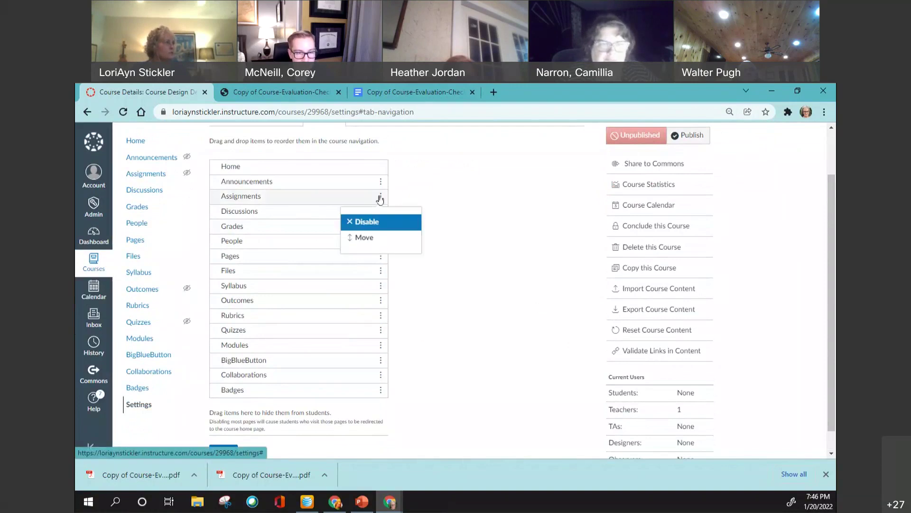
pyautogui.click(371, 221)
pyautogui.scroll(-3, 480, 255)
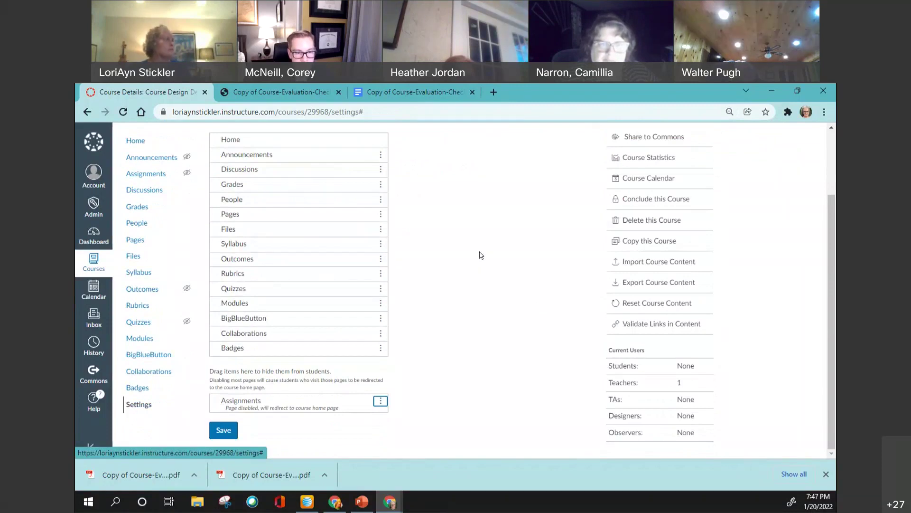
pyautogui.click(381, 199)
pyautogui.click(366, 225)
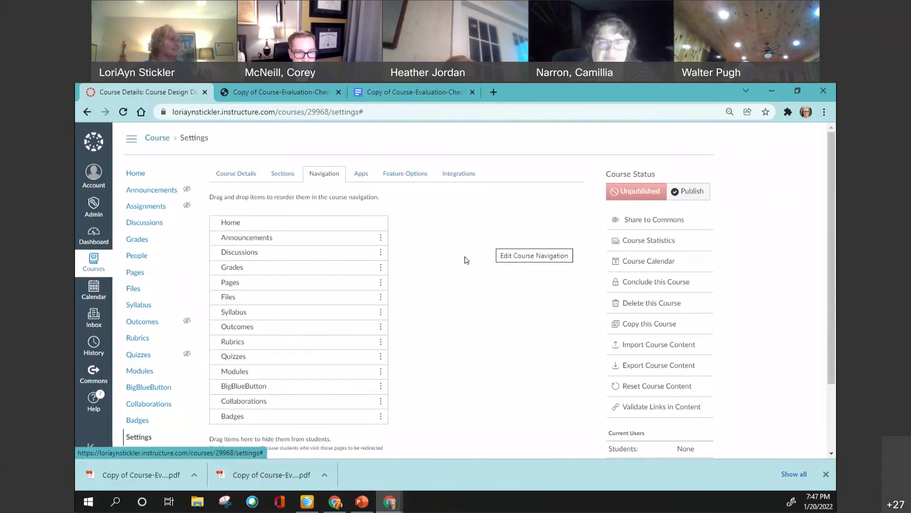
# - Disable Badges and Collaborations in the course navigation
pyautogui.scroll(-3, 466, 258)
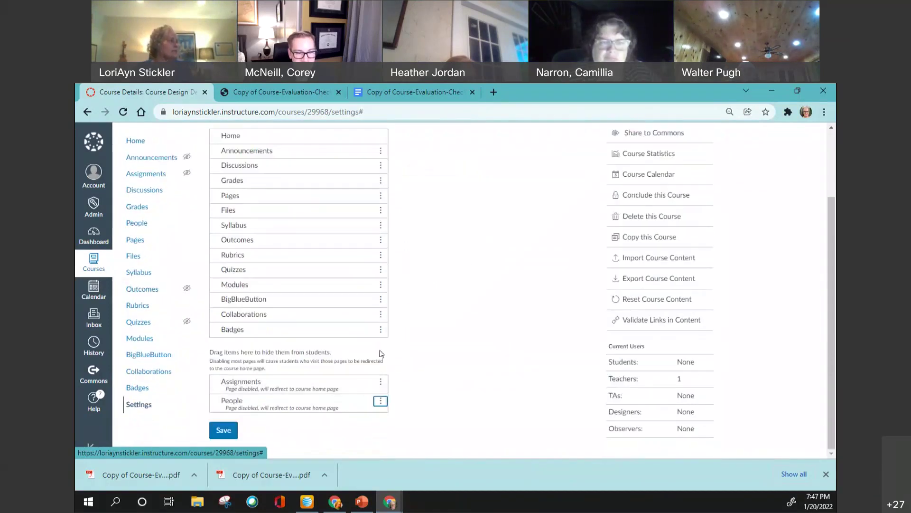
pyautogui.click(381, 330)
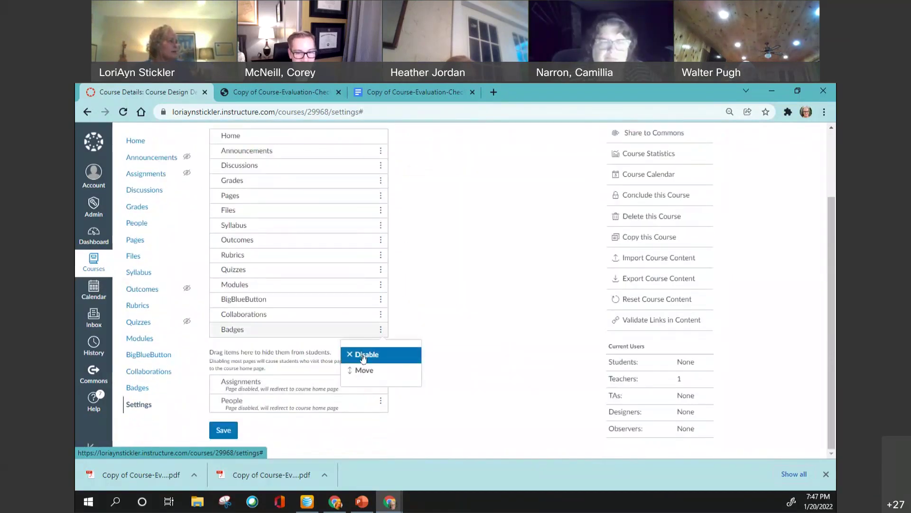
pyautogui.click(363, 355)
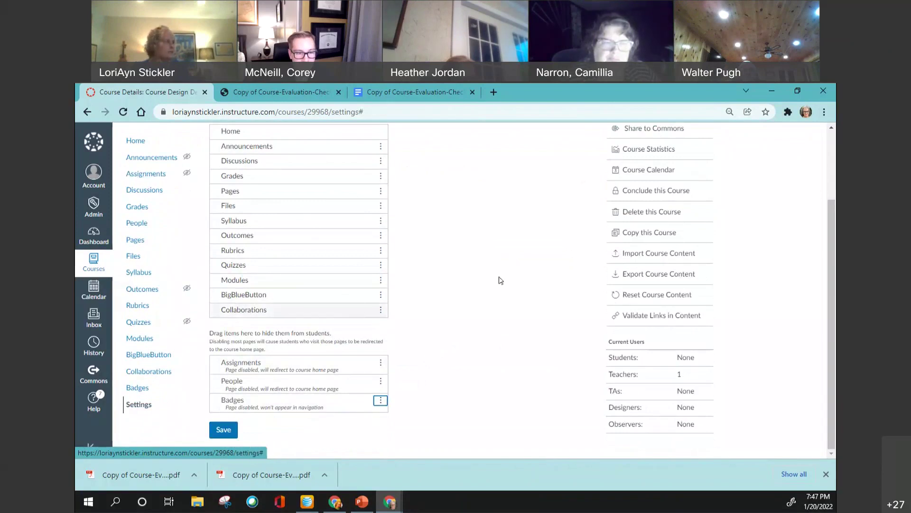
pyautogui.click(380, 311)
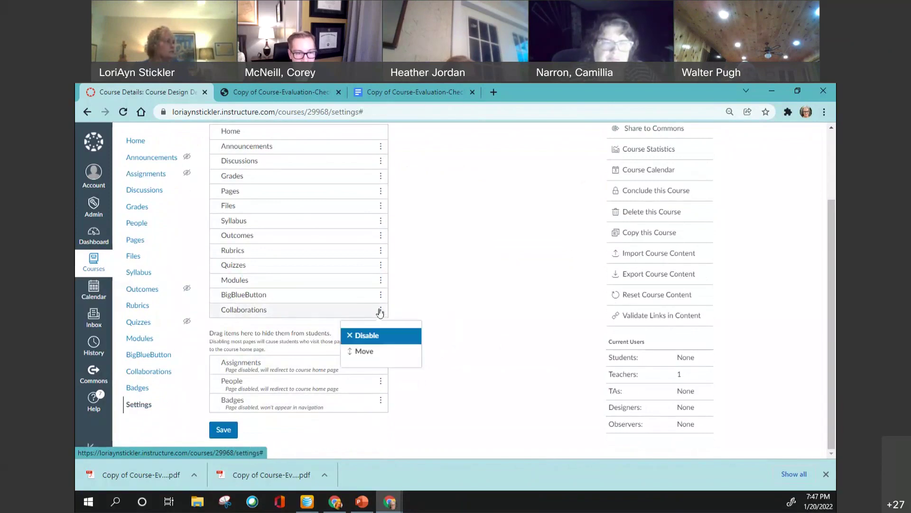
pyautogui.click(369, 336)
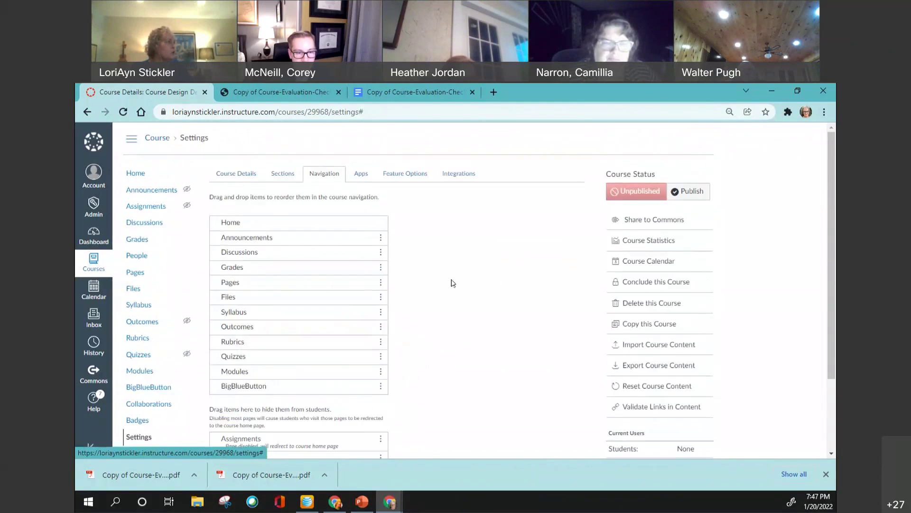
# - Move BigBlueButton, Quizzes, Rubrics, Outcomes, Syllabus, Files, Pages and Discussions to the navigation items hidden from students
pyautogui.moveTo(236, 295); pyautogui.dragTo(262, 401)
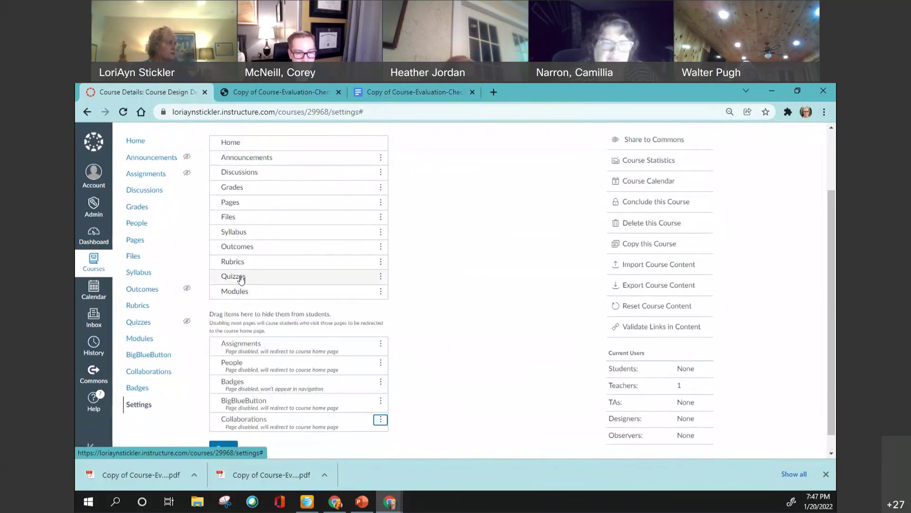
pyautogui.moveTo(245, 310); pyautogui.dragTo(256, 403)
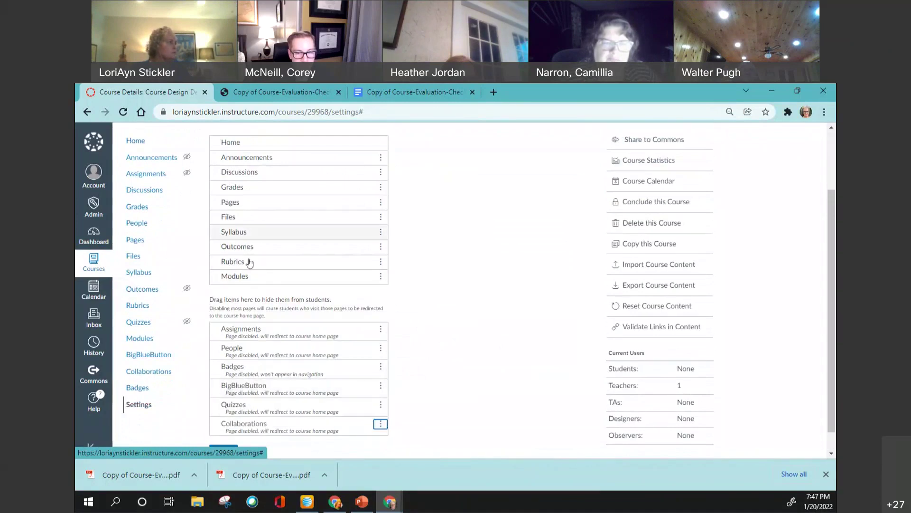
pyautogui.moveTo(233, 261); pyautogui.dragTo(266, 391)
pyautogui.moveTo(262, 236); pyautogui.dragTo(261, 365)
pyautogui.moveTo(258, 262); pyautogui.dragTo(263, 367)
pyautogui.moveTo(250, 204); pyautogui.dragTo(252, 368)
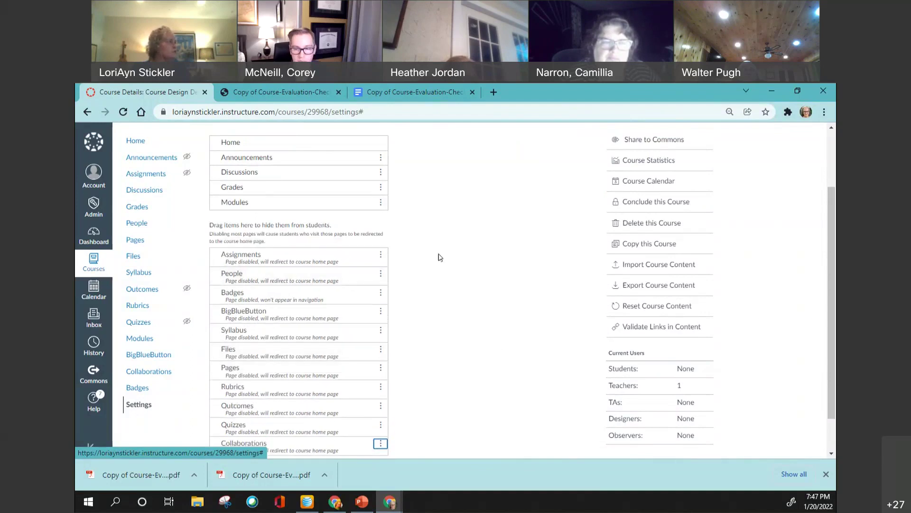
pyautogui.scroll(1, 441, 257)
pyautogui.moveTo(260, 228); pyautogui.dragTo(264, 370)
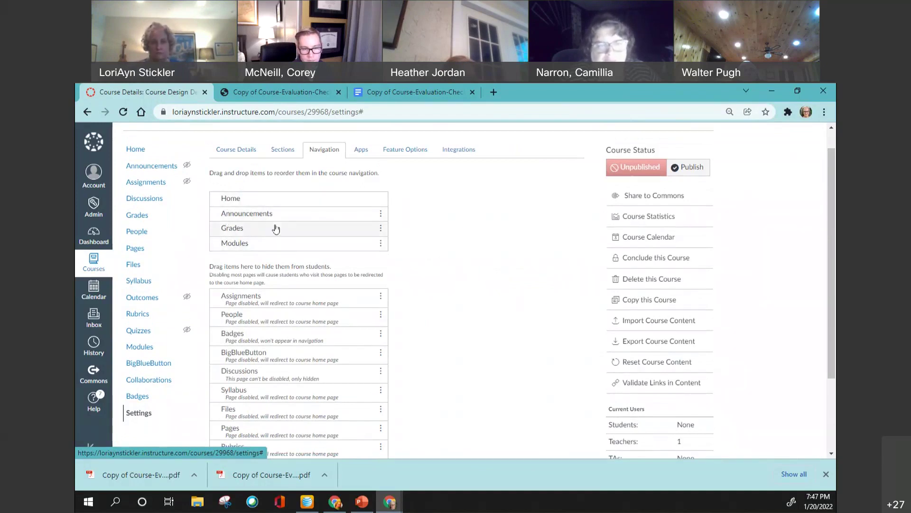
# - Save the course navigation changes and open the course home page in Student View
pyautogui.scroll(-2, 459, 252)
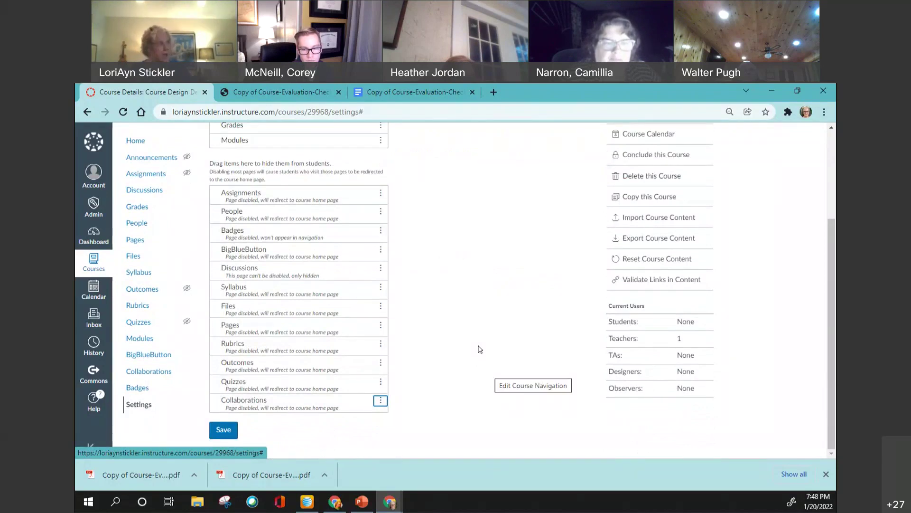
pyautogui.click(227, 431)
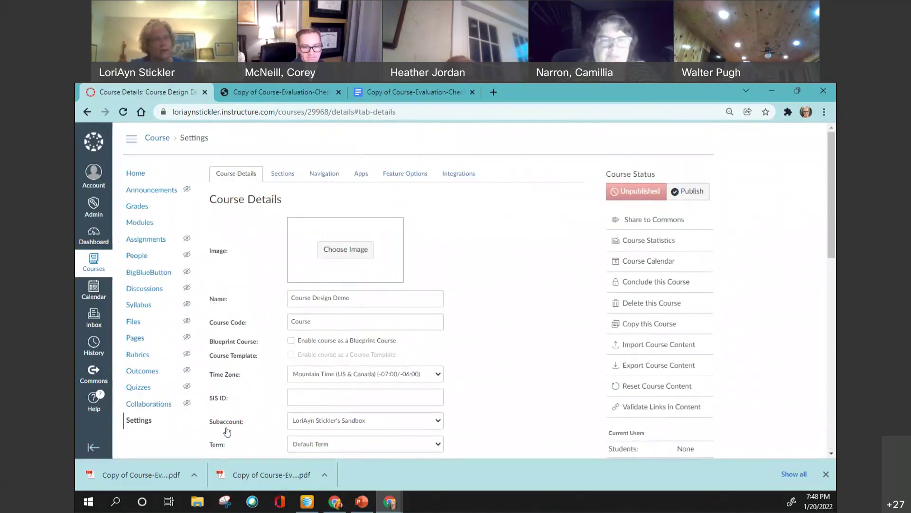
pyautogui.click(136, 173)
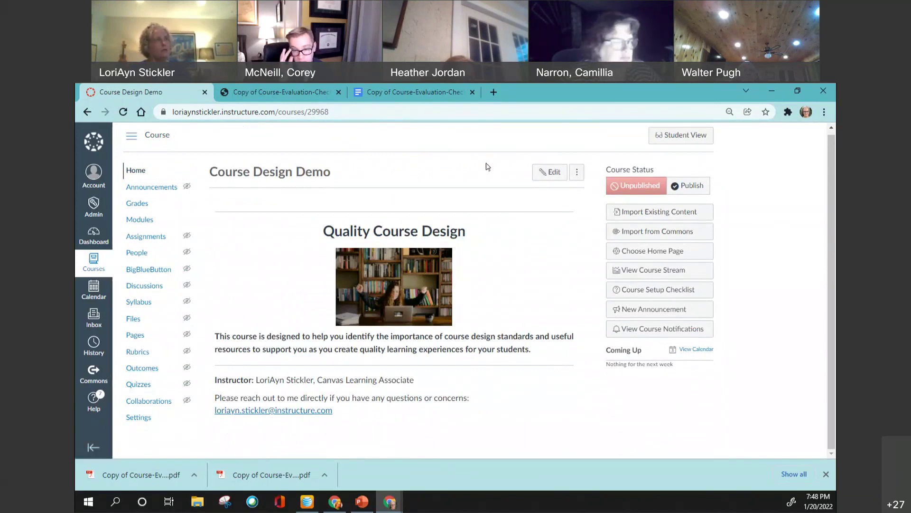
pyautogui.click(663, 138)
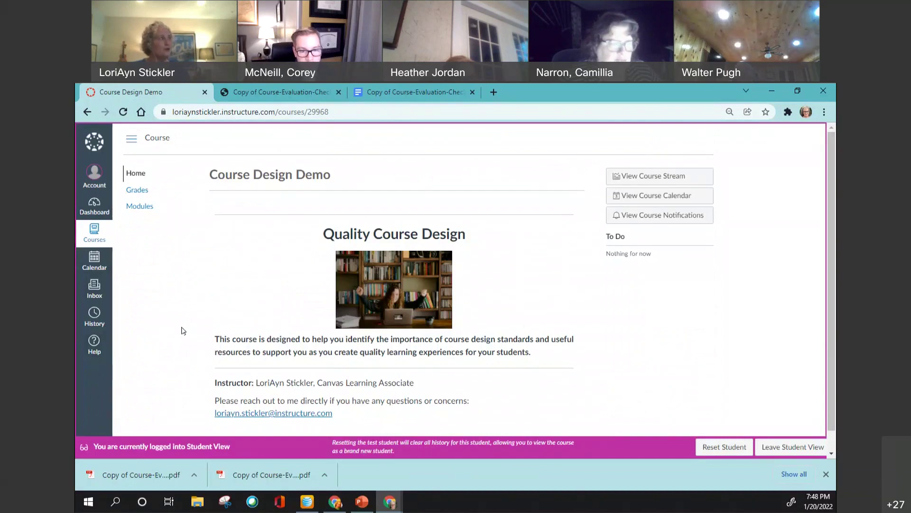
# - Open the Best Practices for Course Design page from the modules and review its introduction, recommendations and technical support sections
pyautogui.click(142, 209)
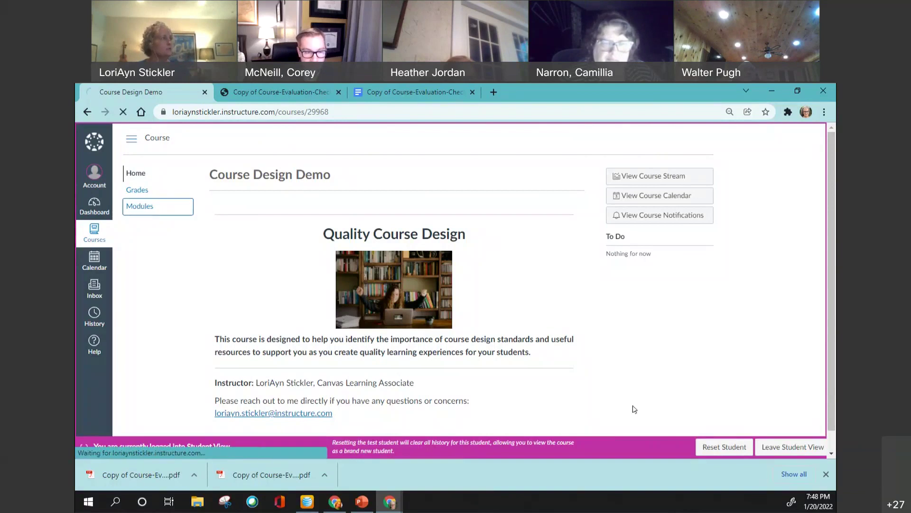
pyautogui.scroll(-1, 516, 269)
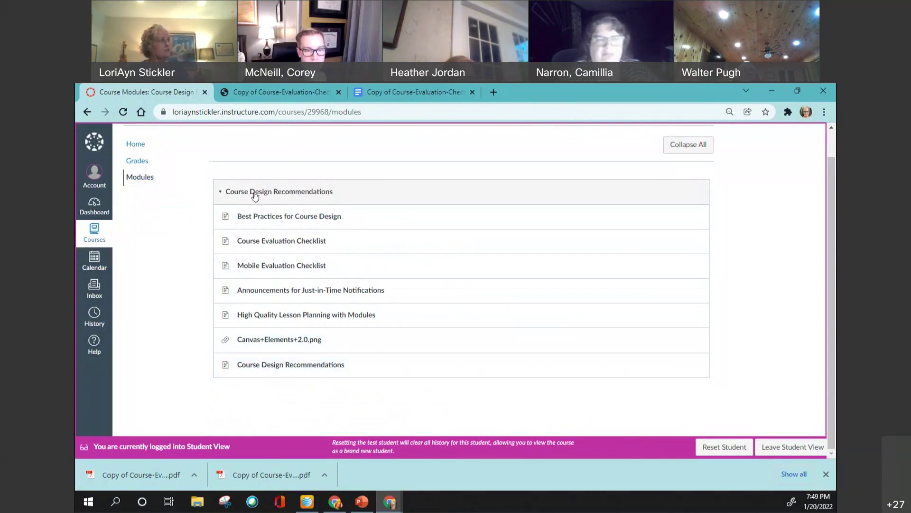
pyautogui.click(278, 218)
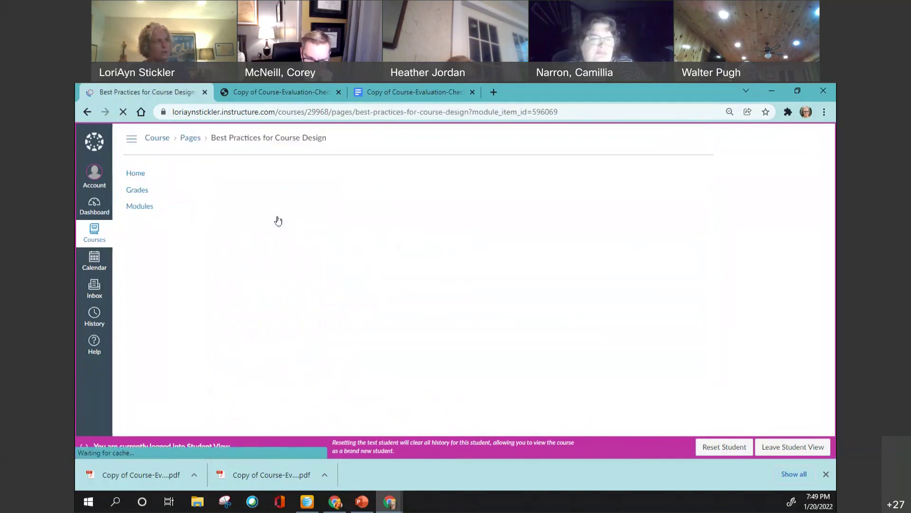
pyautogui.scroll(-1, 571, 298)
pyautogui.scroll(-1, 571, 298)
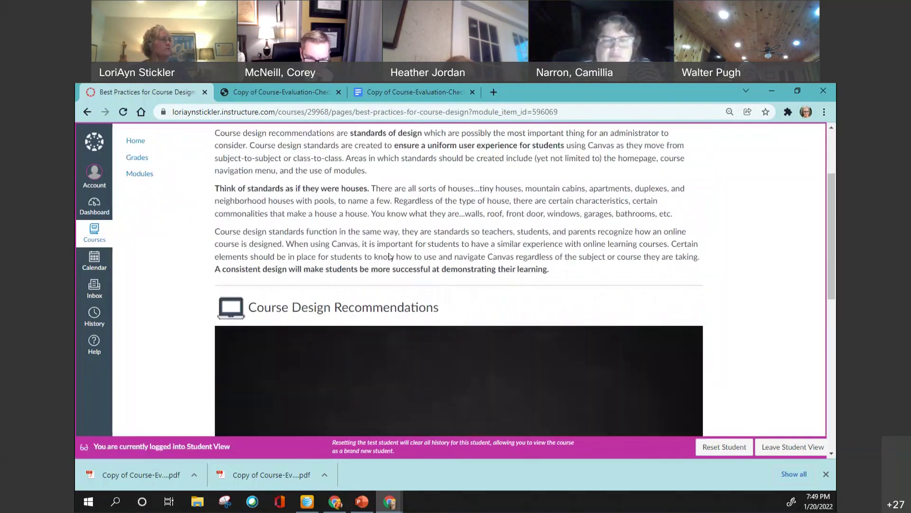
pyautogui.scroll(2, 395, 292)
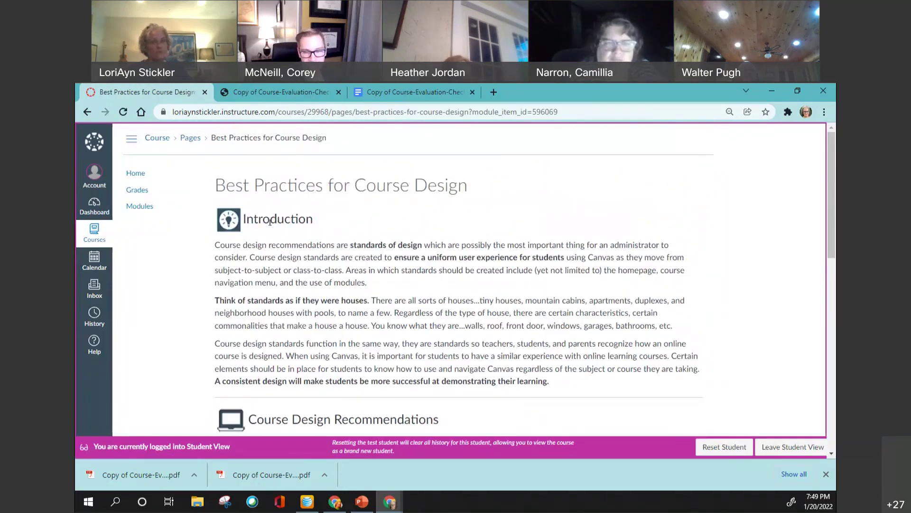
pyautogui.scroll(-1, 520, 302)
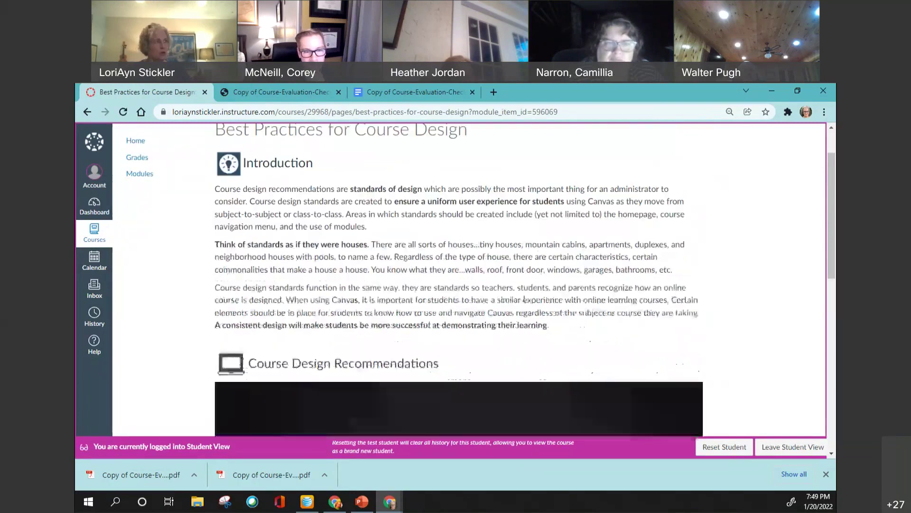
pyautogui.scroll(-1, 541, 296)
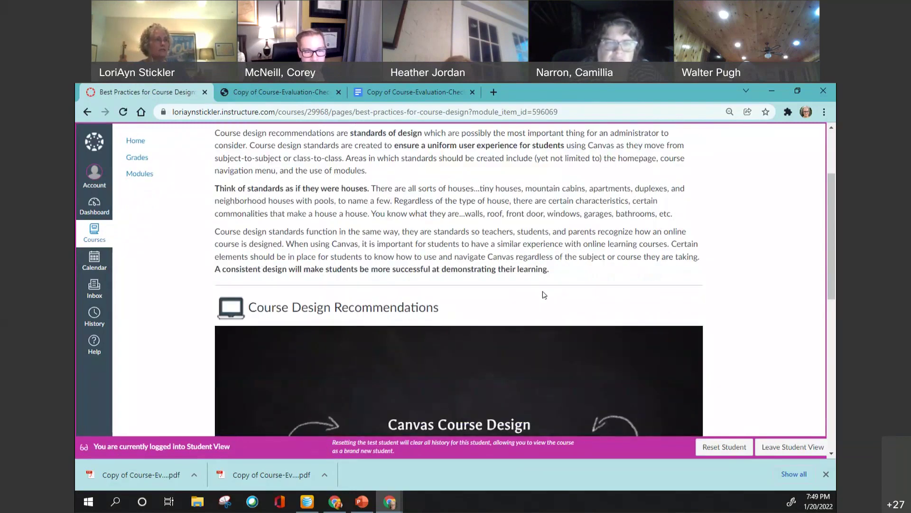
pyautogui.scroll(-7, 544, 295)
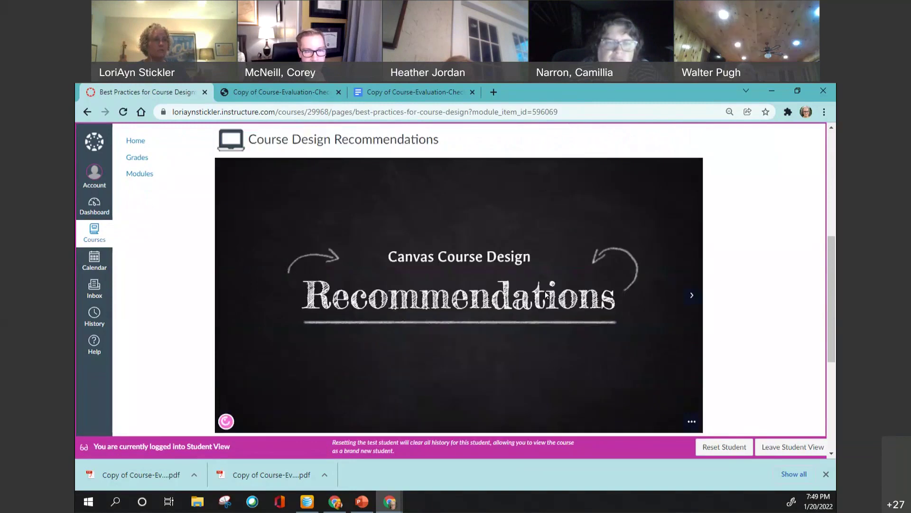
pyautogui.scroll(-1, 554, 297)
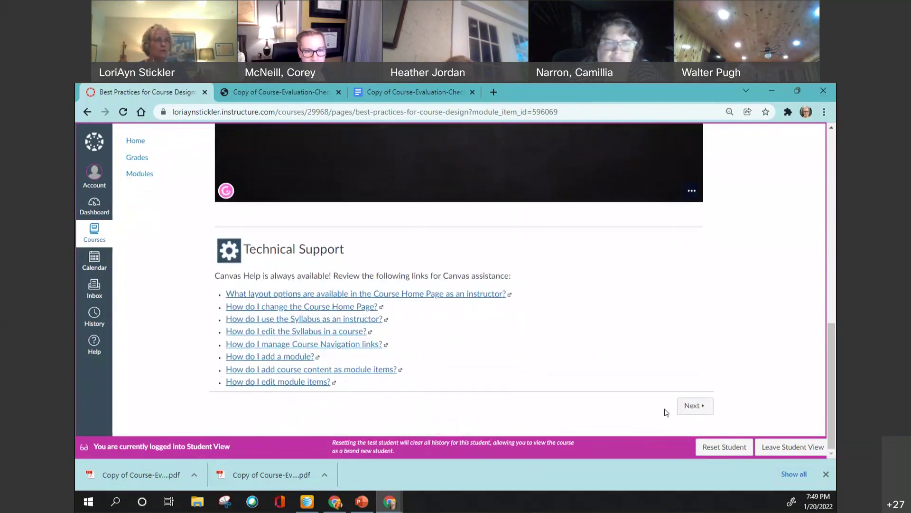
# - Page through the Course Evaluation Checklist and Mobile Evaluation Checklist to the announcements page, and leave Student View
pyautogui.click(691, 407)
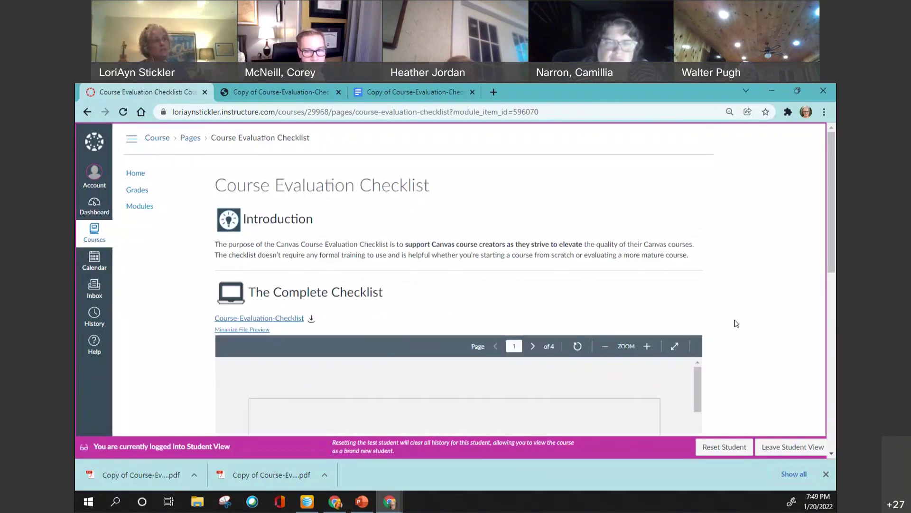
pyautogui.scroll(-2, 736, 322)
pyautogui.scroll(-2, 736, 322)
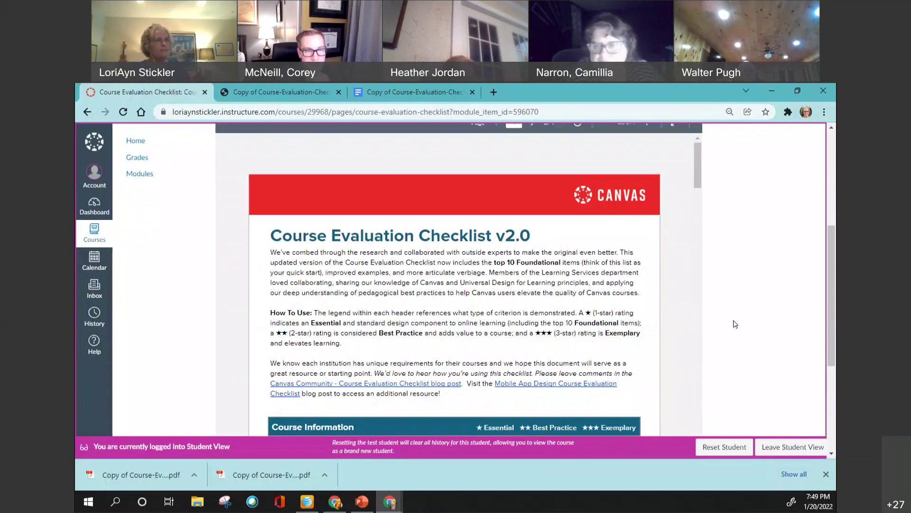
pyautogui.scroll(-2, 732, 327)
pyautogui.scroll(-2, 732, 328)
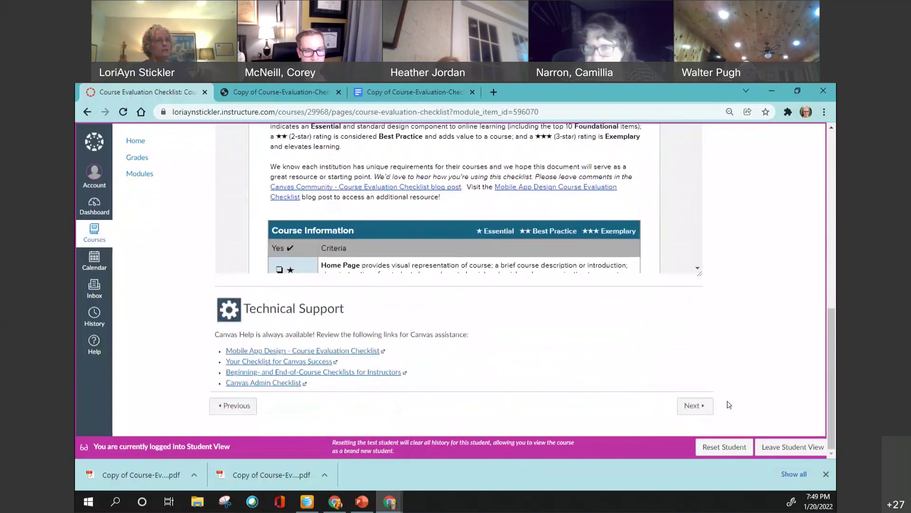
pyautogui.click(694, 405)
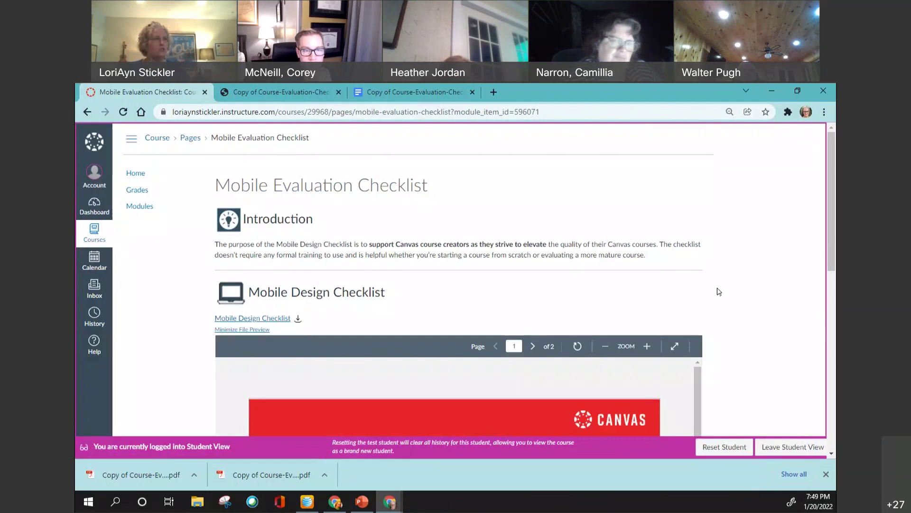
pyautogui.scroll(-10, 739, 298)
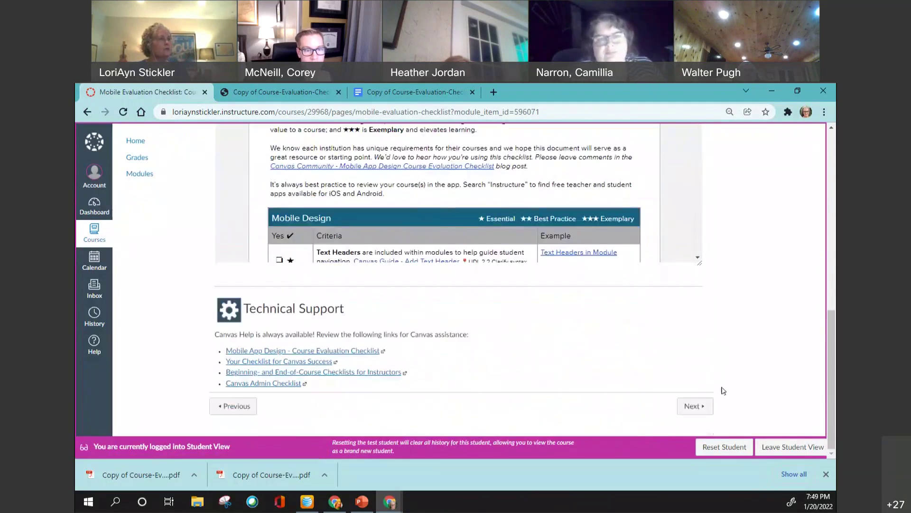
pyautogui.click(693, 406)
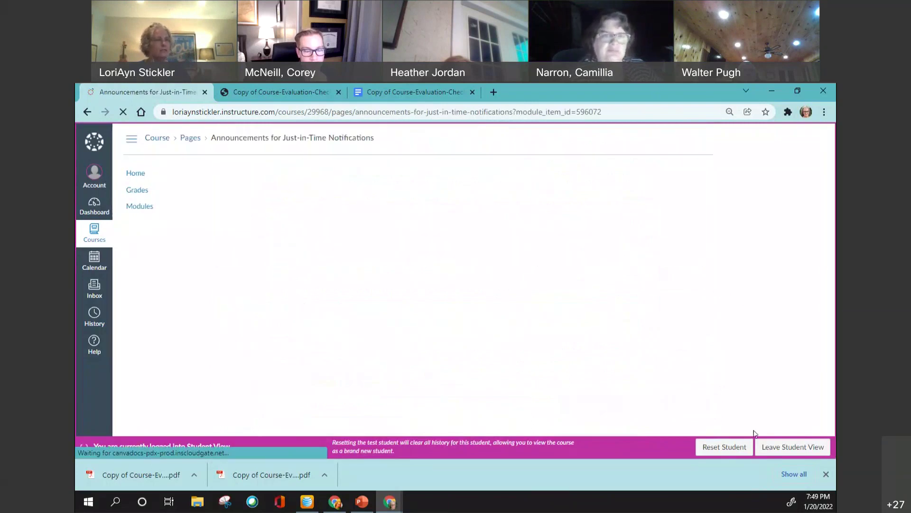
pyautogui.click(782, 448)
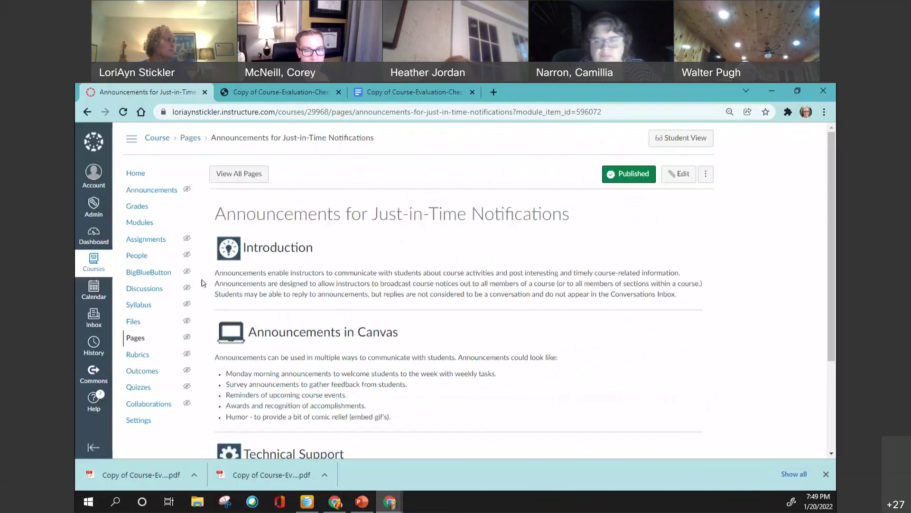
# - Unpublish the Course Design Recommendations, High Quality Lesson Planning with Modules, Announcements for Just-in-Time Notifications and Mobile Evaluation Checklist pages in the module
pyautogui.click(141, 224)
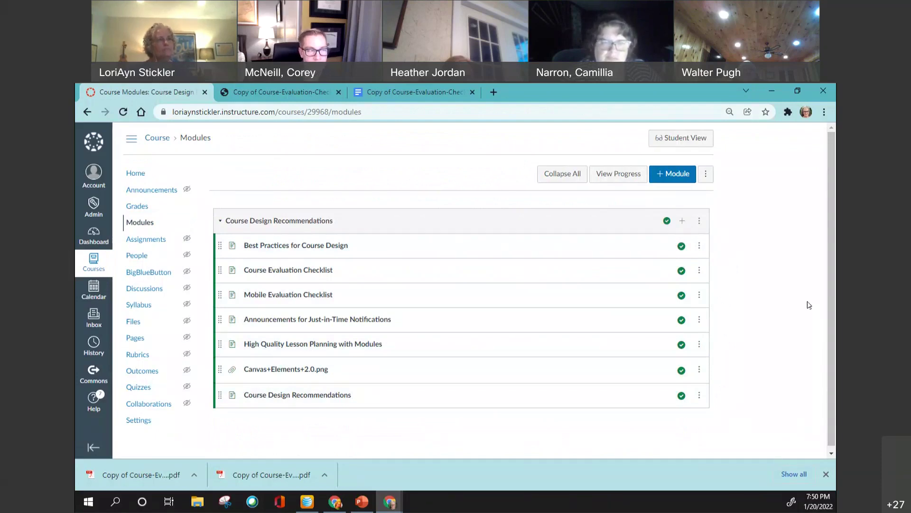
pyautogui.click(682, 396)
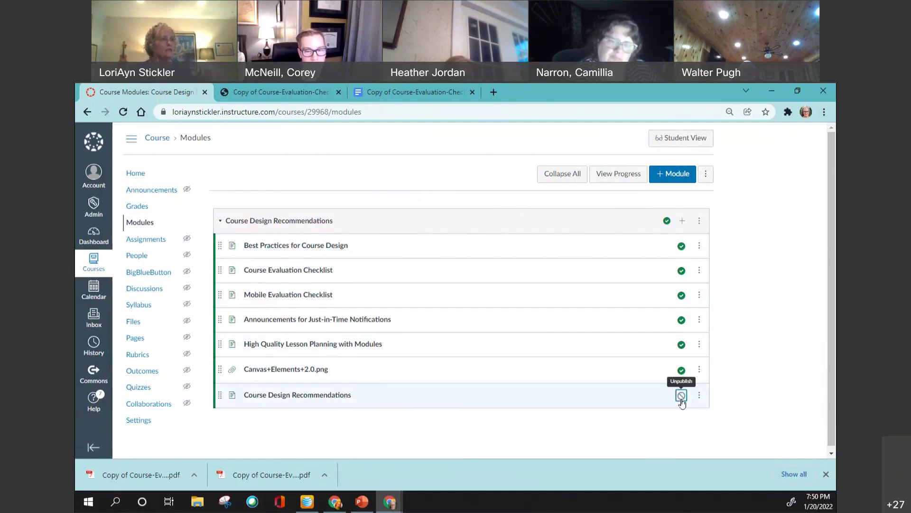
pyautogui.click(682, 370)
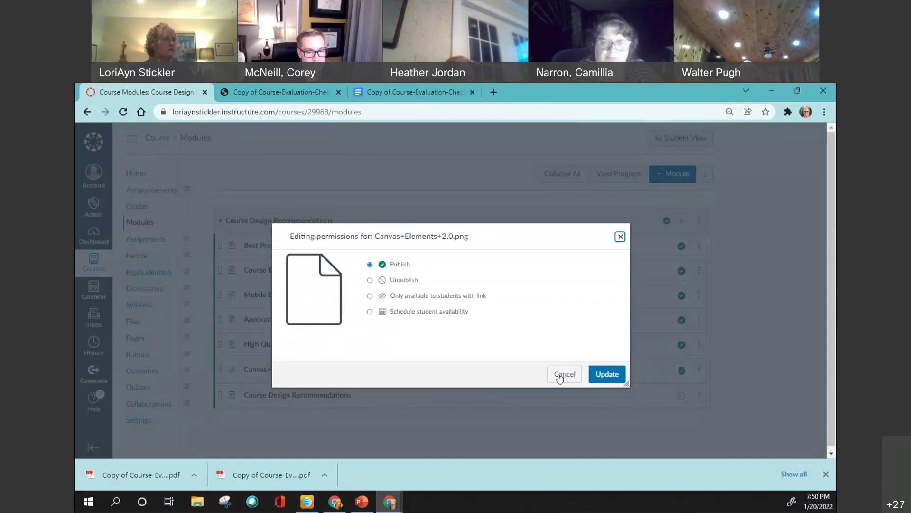
pyautogui.click(754, 382)
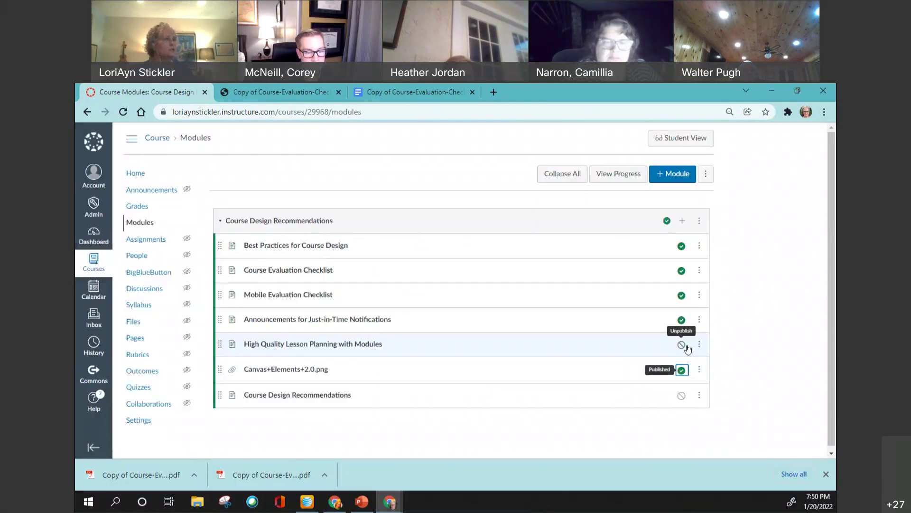
pyautogui.click(682, 345)
pyautogui.click(682, 320)
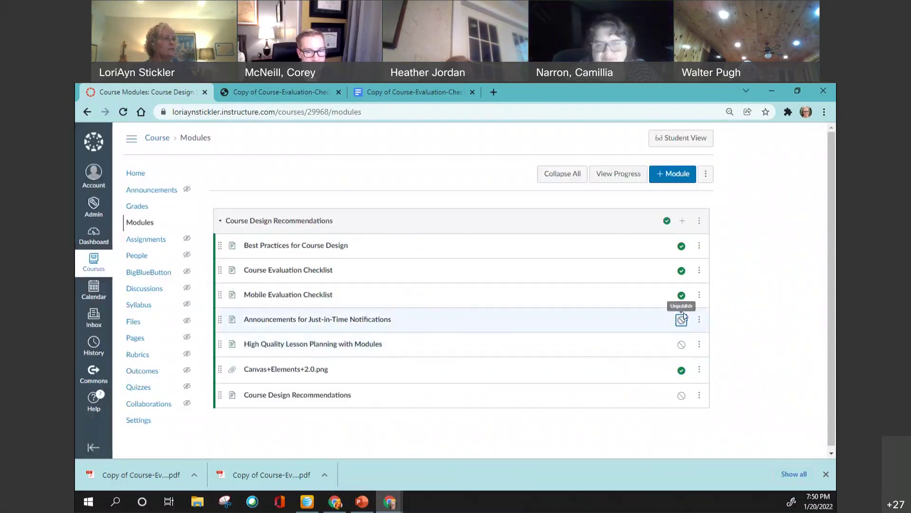
pyautogui.click(682, 295)
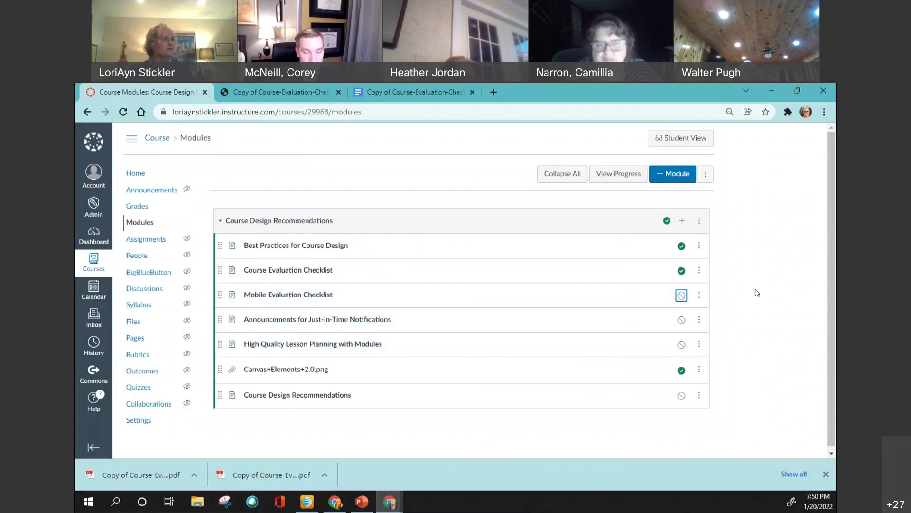
# - Check the module list in Student View, and return to the course home page as teacher
pyautogui.click(680, 143)
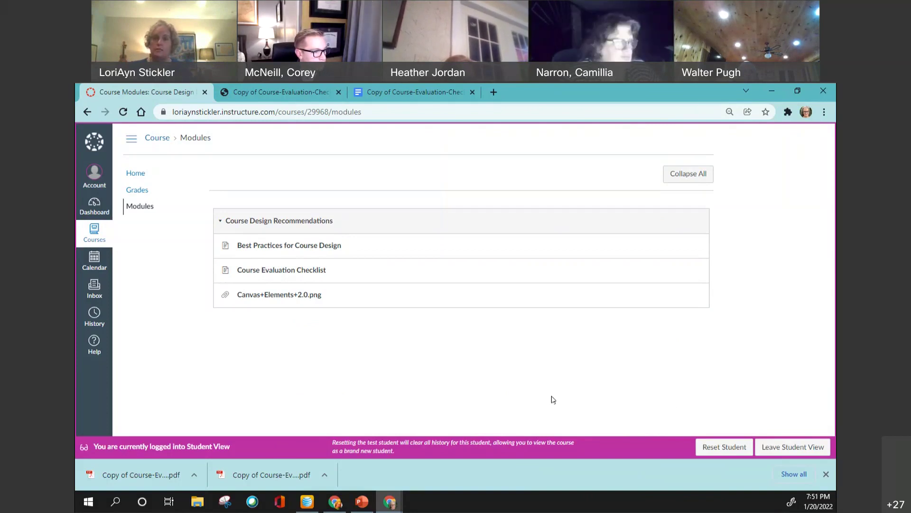
pyautogui.click(778, 453)
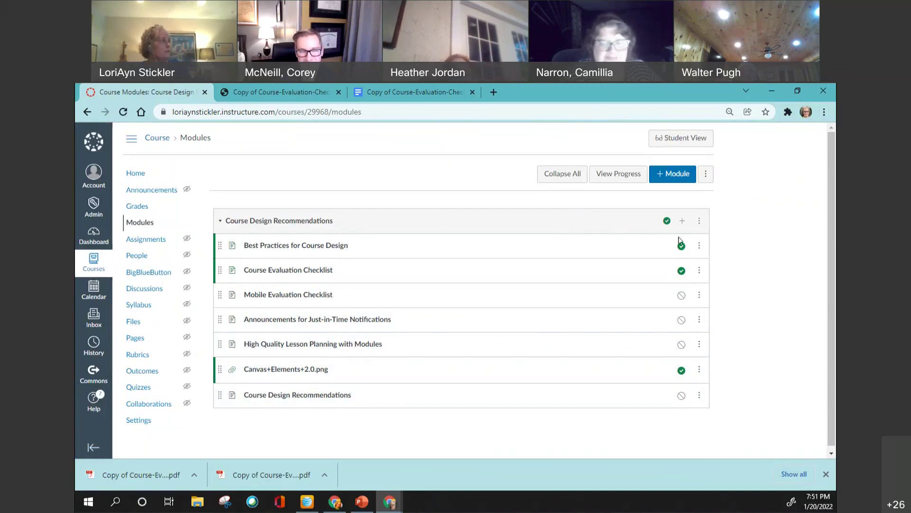
pyautogui.click(135, 173)
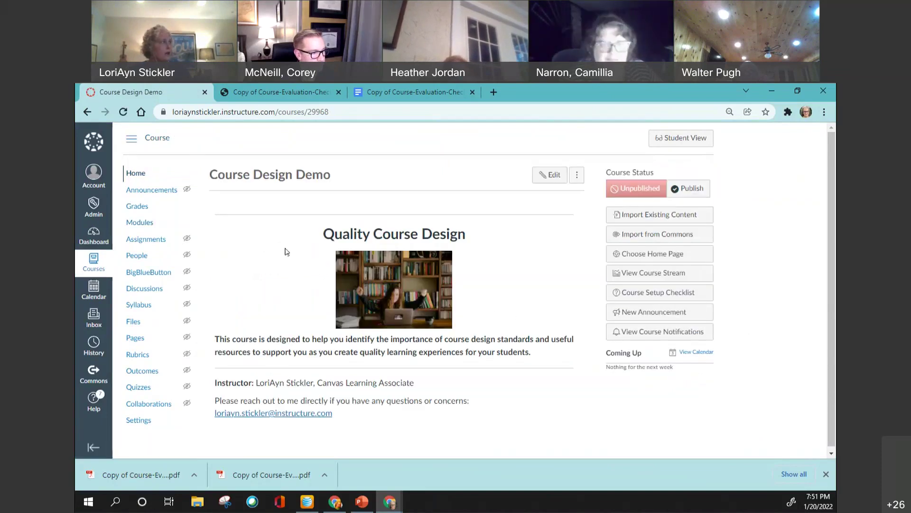
# - Open the course modules and collapse the Course Design Recommendations module
pyautogui.click(149, 222)
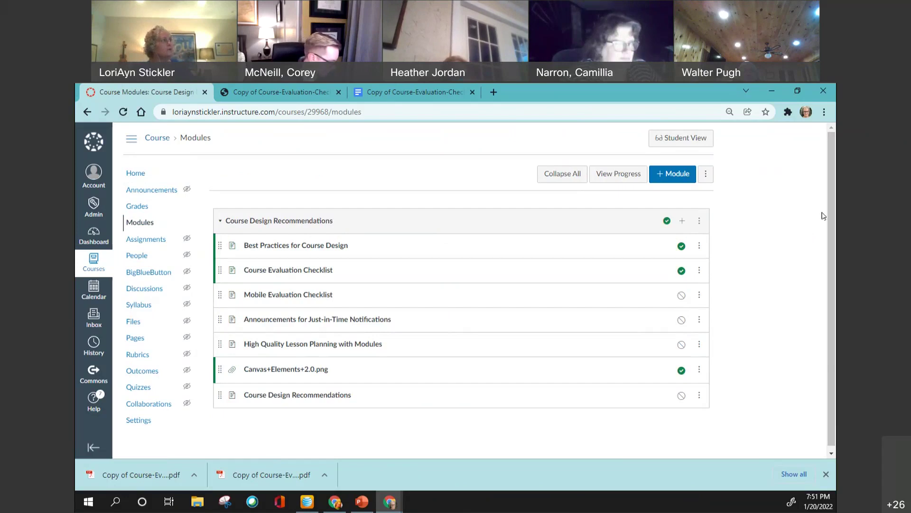
pyautogui.click(219, 225)
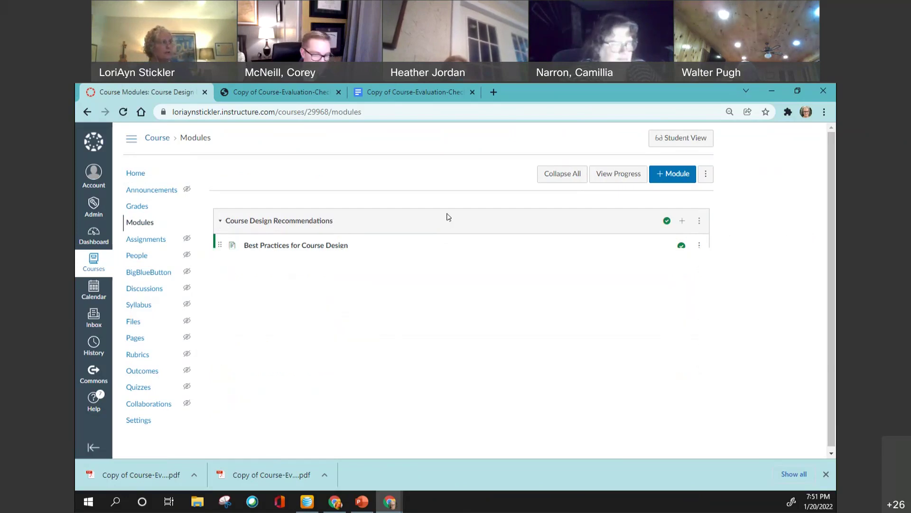
pyautogui.click(243, 225)
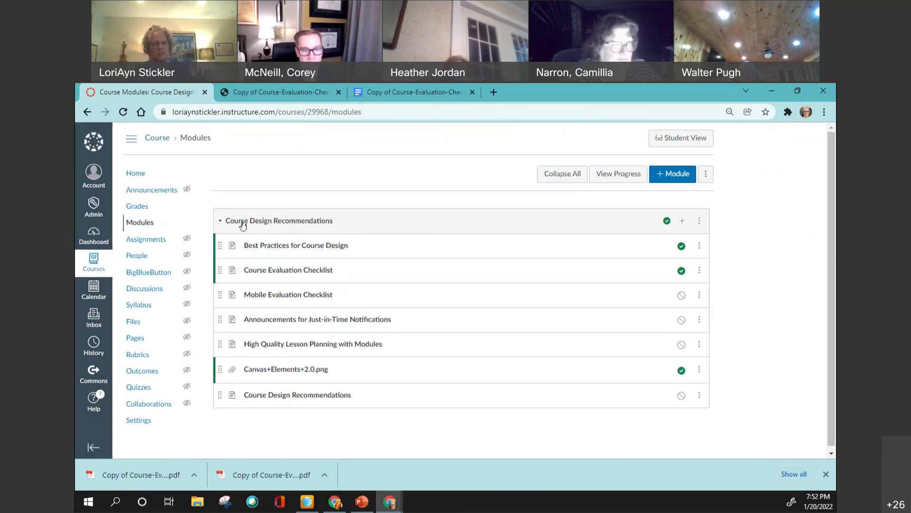
pyautogui.click(243, 224)
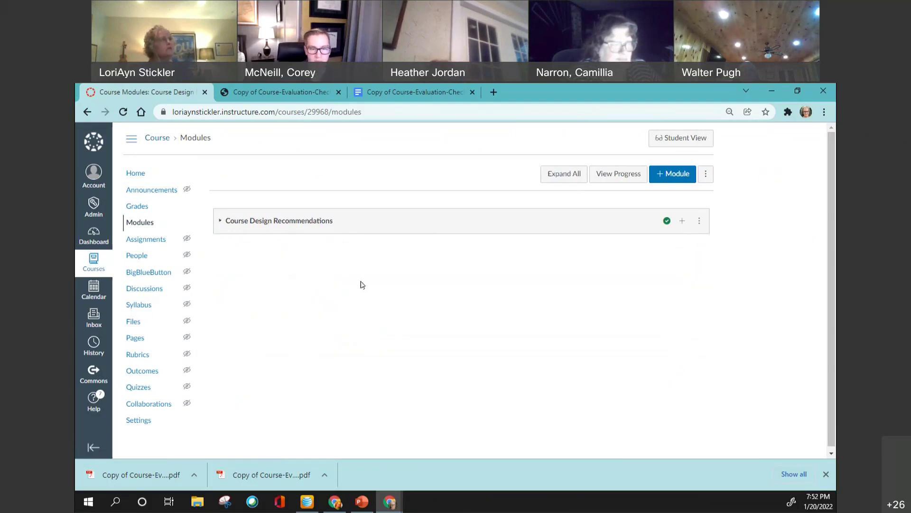
# - Add a module named "January 21, 2022" to the course and publish it
pyautogui.click(665, 176)
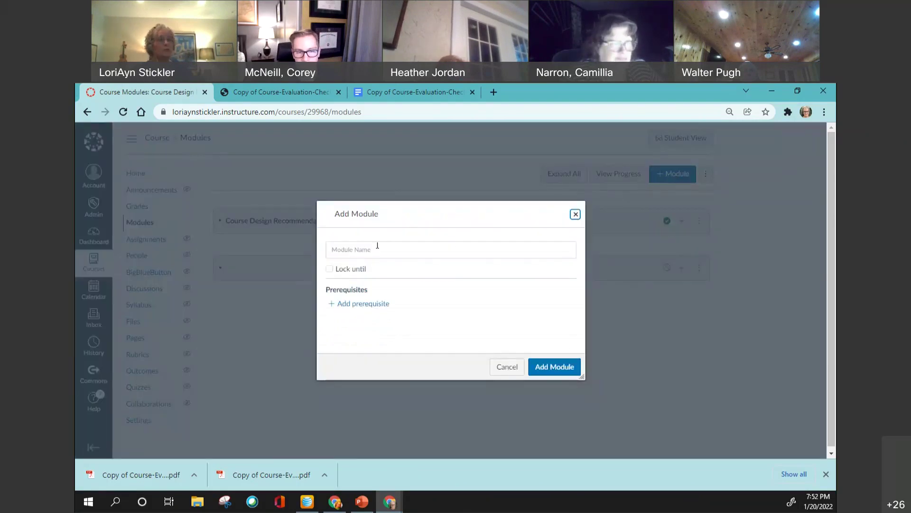
pyautogui.click(378, 246)
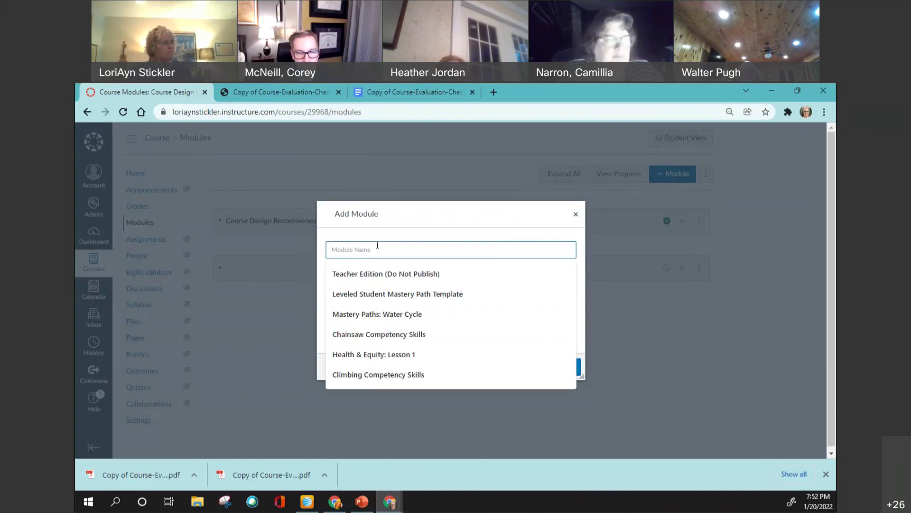
pyautogui.write('January 21, 2022')
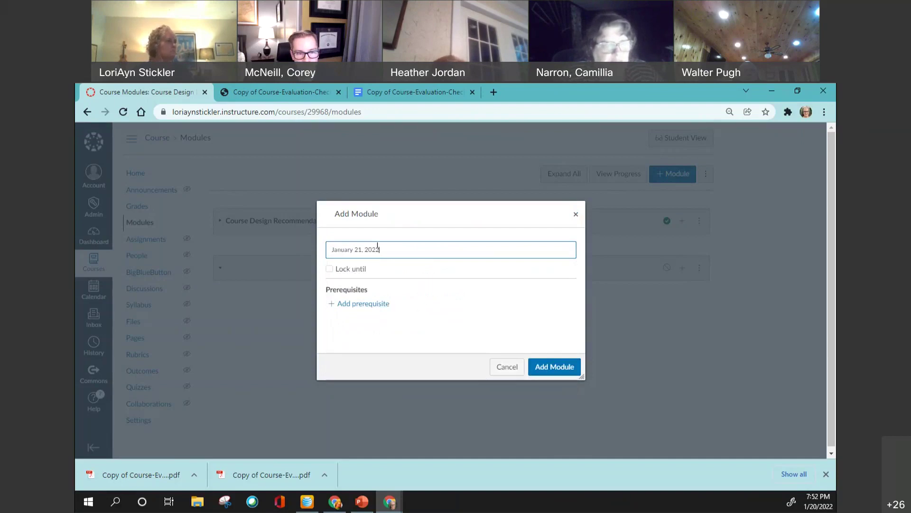
pyautogui.click(539, 368)
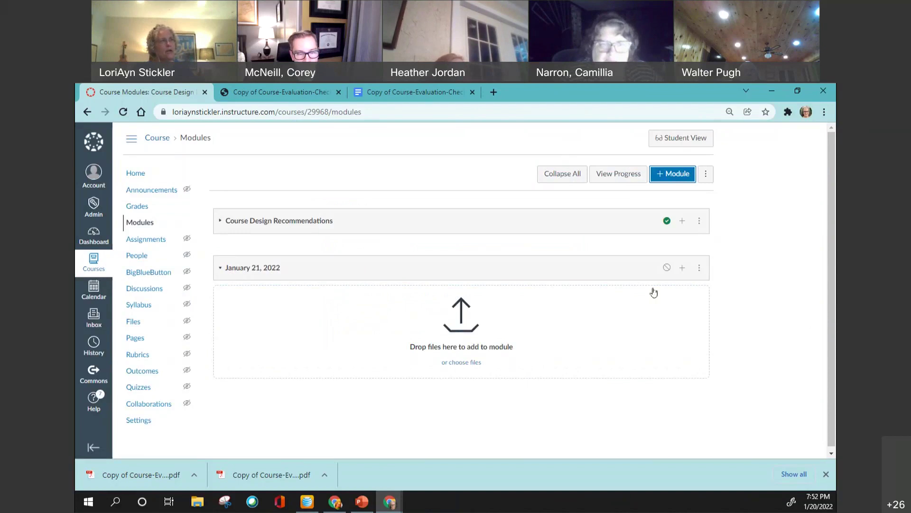
pyautogui.click(667, 267)
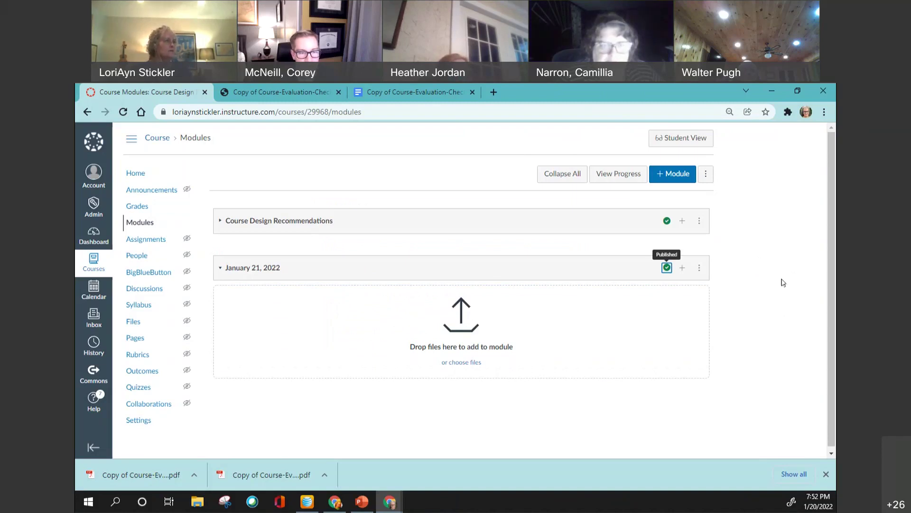
# - Add a newly created assignment named "Vocabulary Activity" to the January 21, 2022 module
pyautogui.click(682, 271)
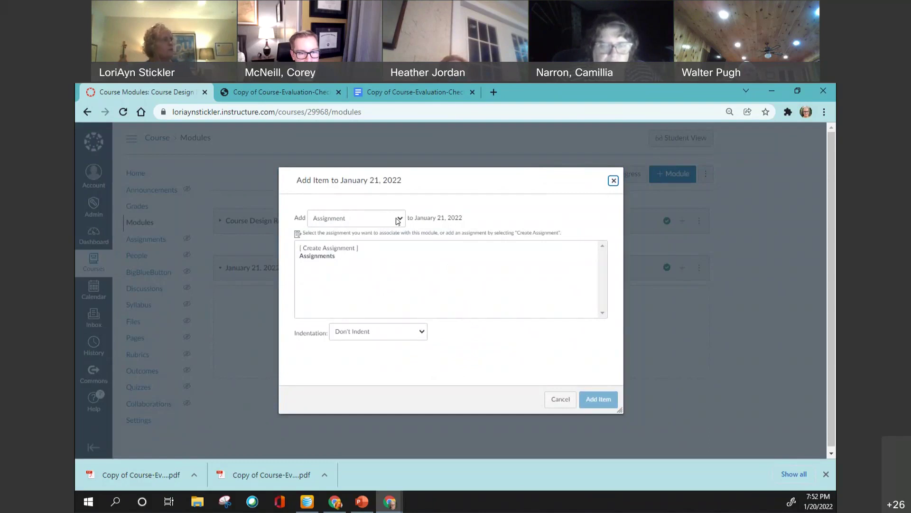
pyautogui.click(614, 181)
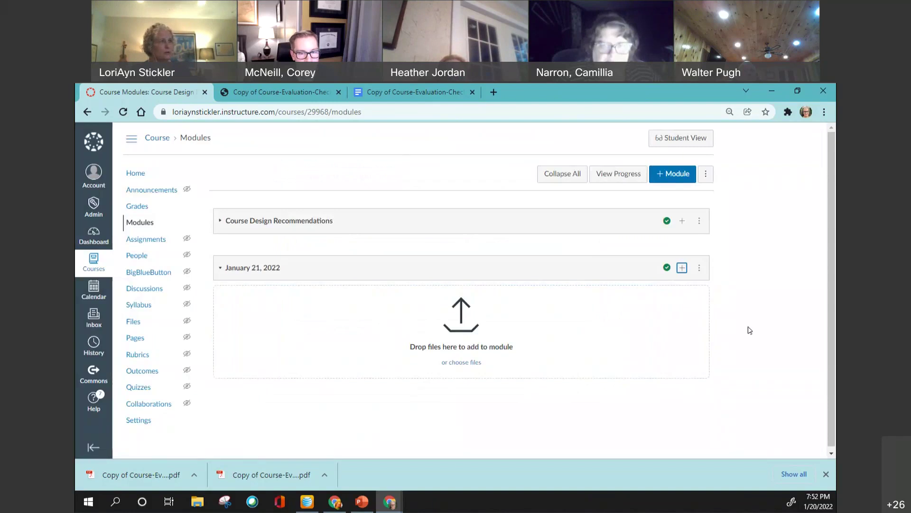
pyautogui.click(682, 267)
pyautogui.click(400, 220)
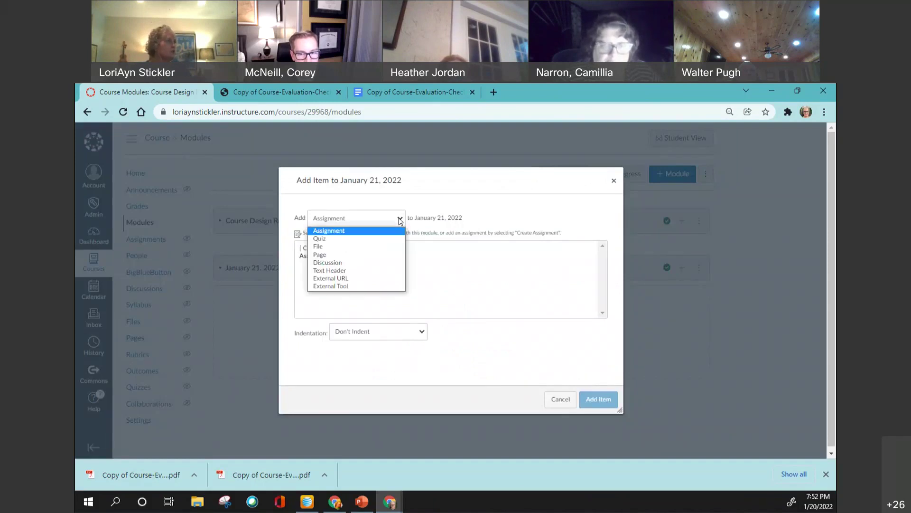
pyautogui.click(325, 233)
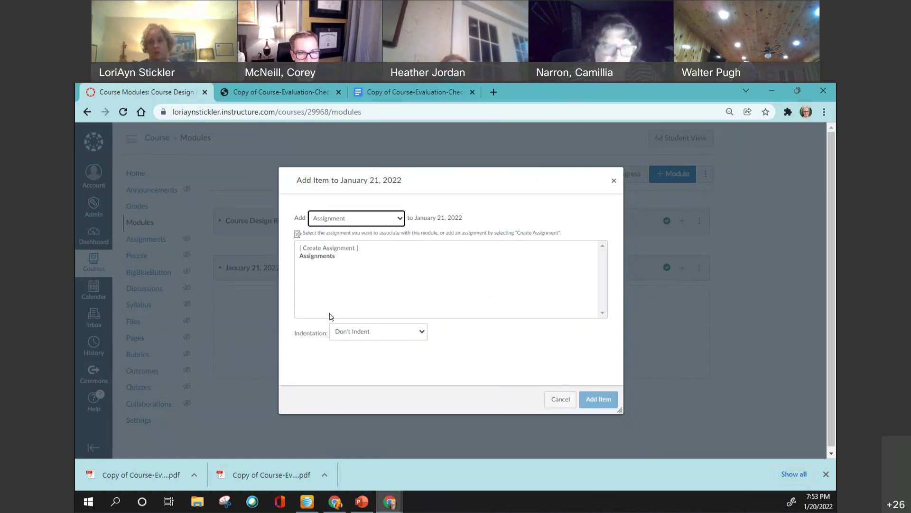
pyautogui.click(344, 251)
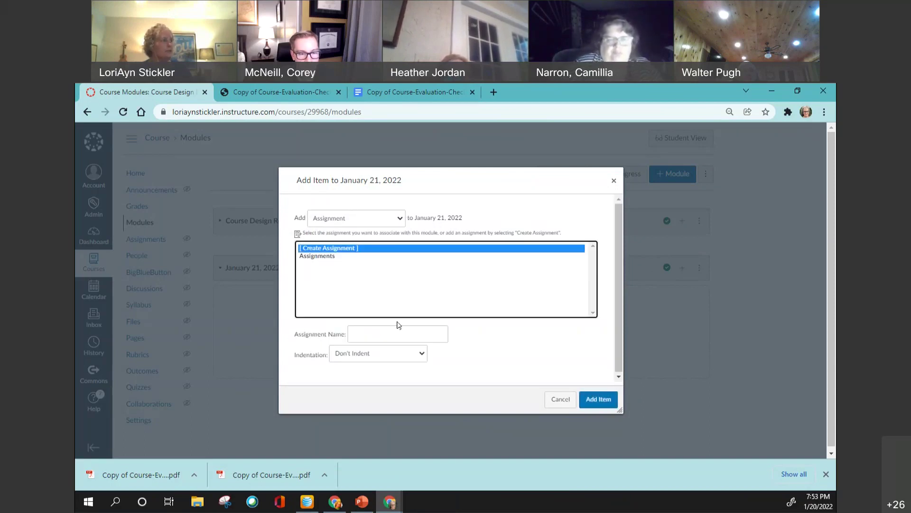
pyautogui.click(382, 337)
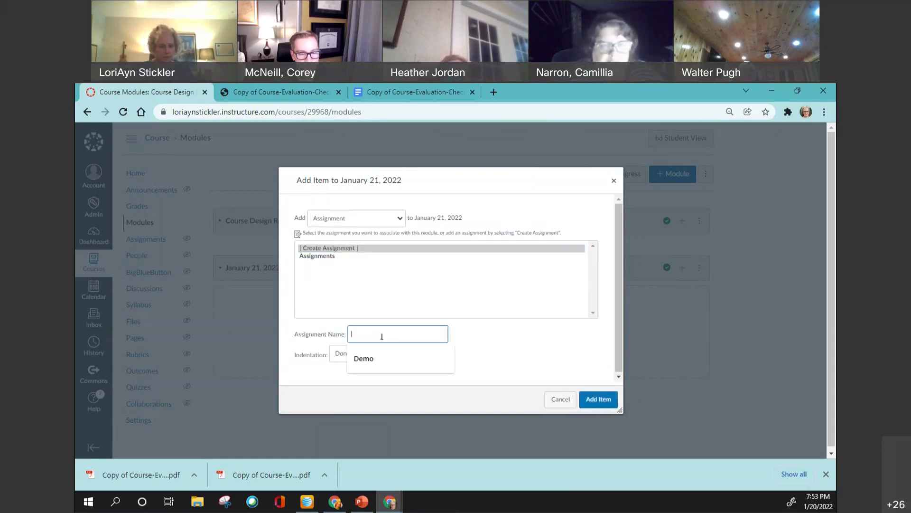
pyautogui.write('Vocabulary')
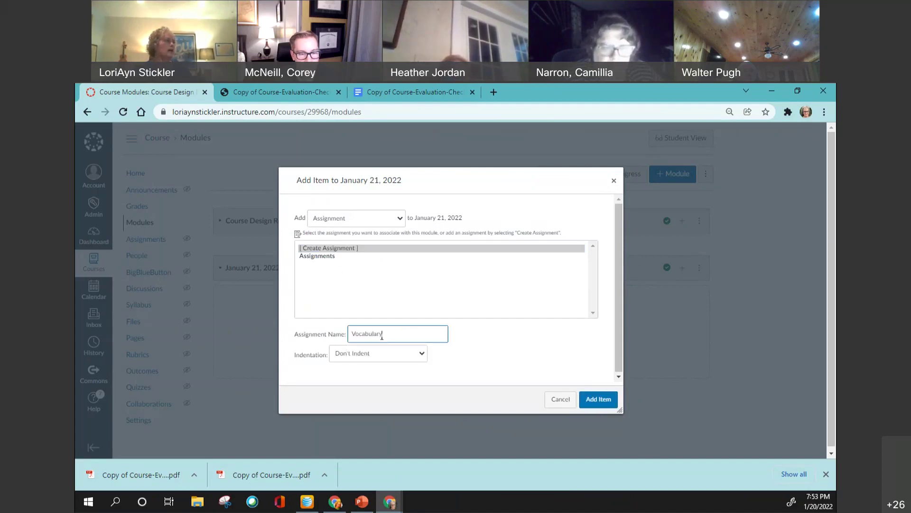
pyautogui.write(' Activity')
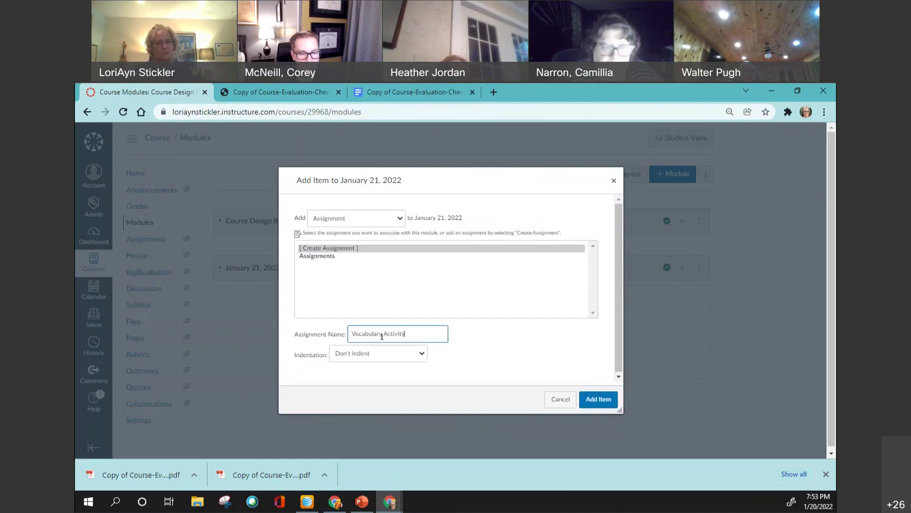
pyautogui.click(594, 399)
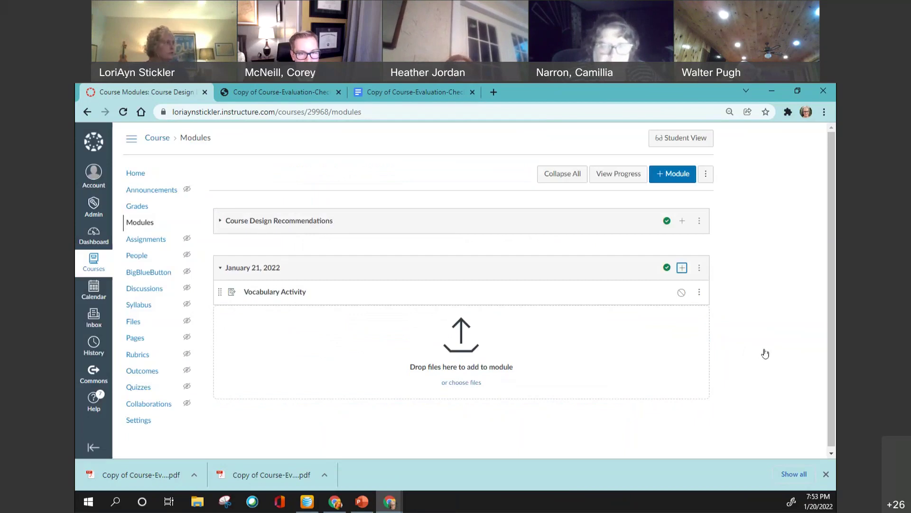
# - Open the Vocabulary Activity assignment from the module for editing
pyautogui.hotkey('ctrl', '+')
pyautogui.hotkey('ctrl', '+')
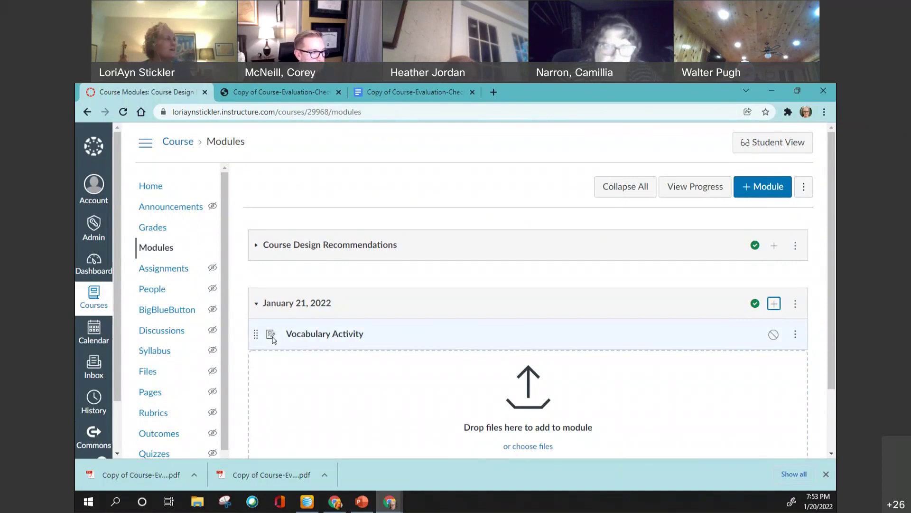
pyautogui.hotkey('ctrl', '-')
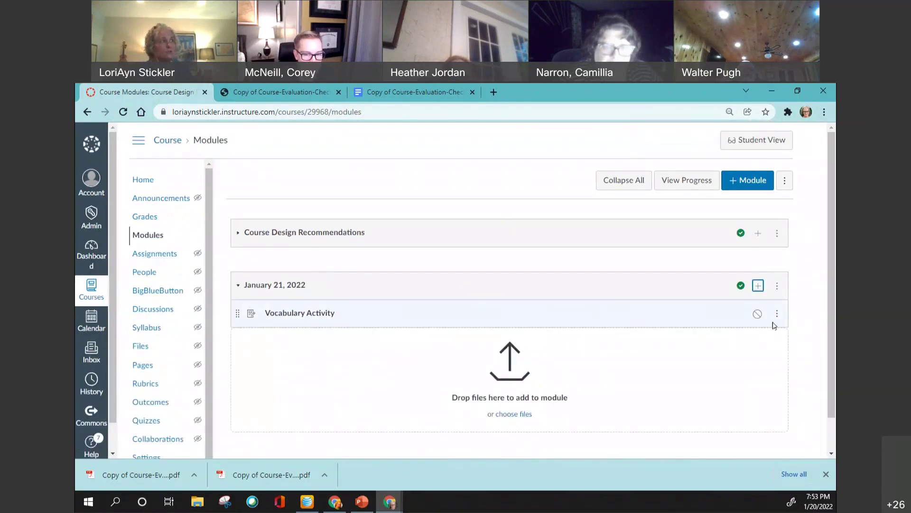
pyautogui.click(314, 314)
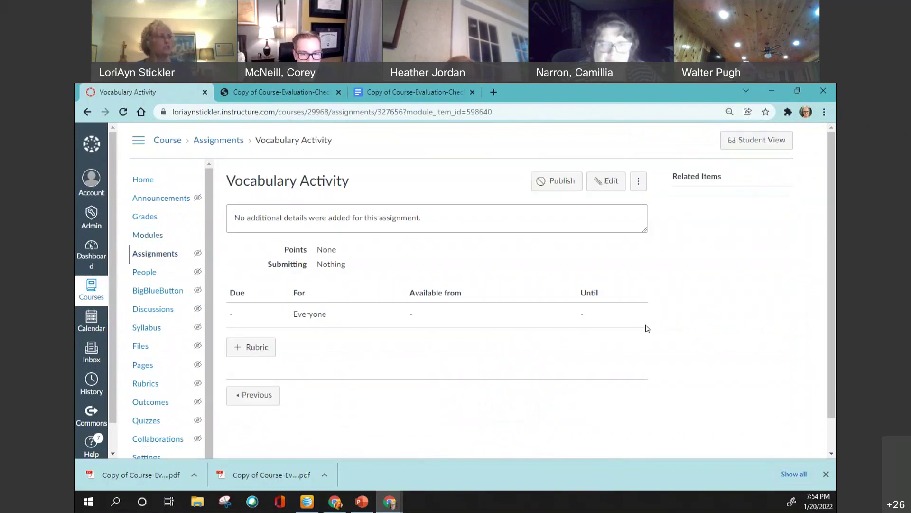
pyautogui.click(612, 186)
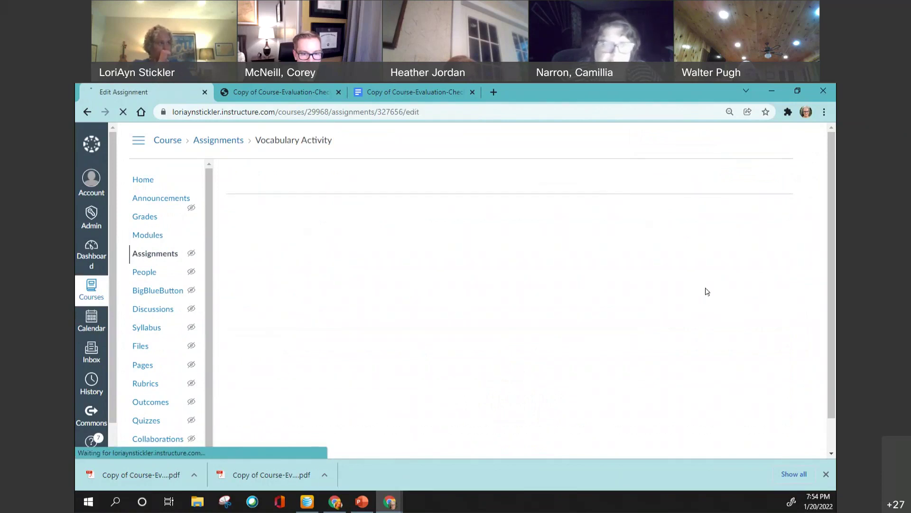
# - Enter the assignment description "Directions: Read the Newsela article and find 5 key words that were new to you."
pyautogui.scroll(-1, 740, 299)
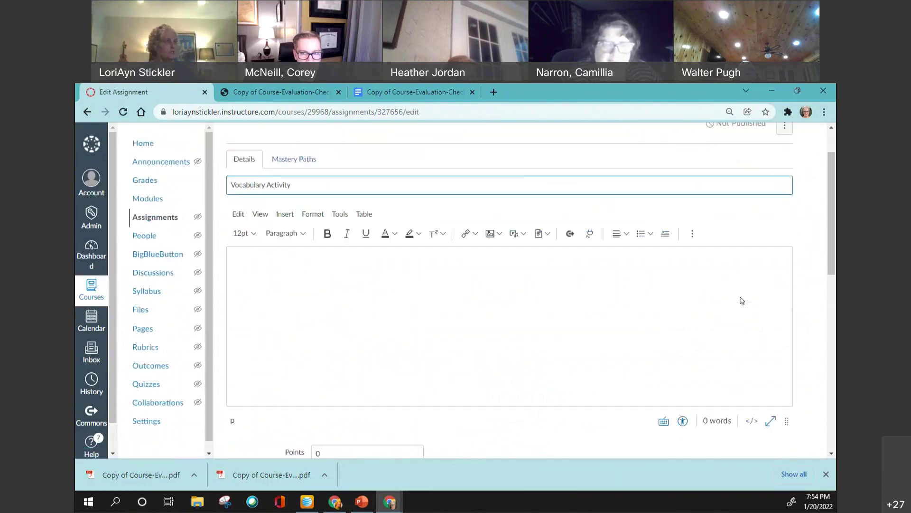
pyautogui.click(268, 272)
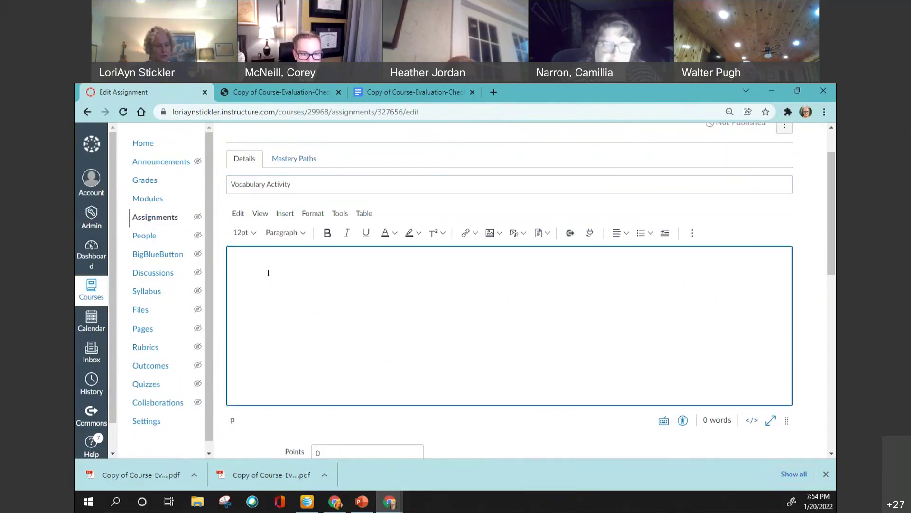
pyautogui.write('Dirc')
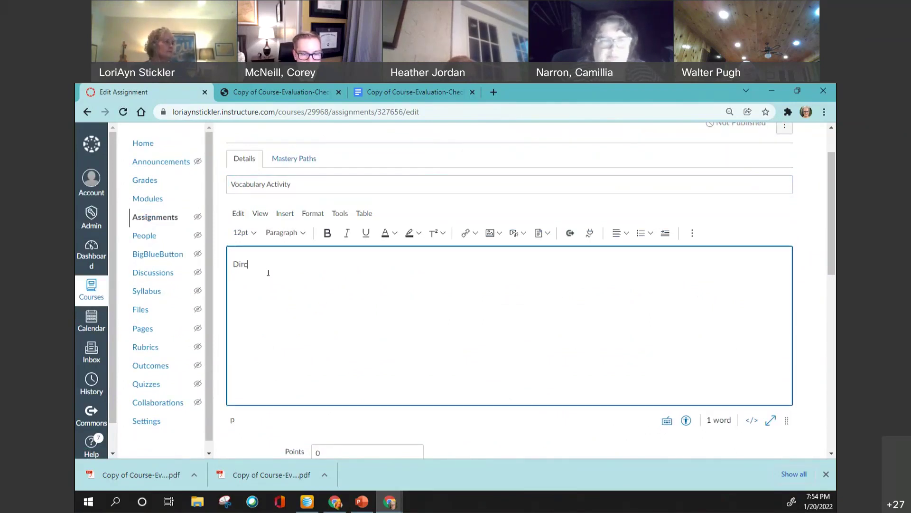
pyautogui.press('BackSpace')
pyautogui.write('ections:')
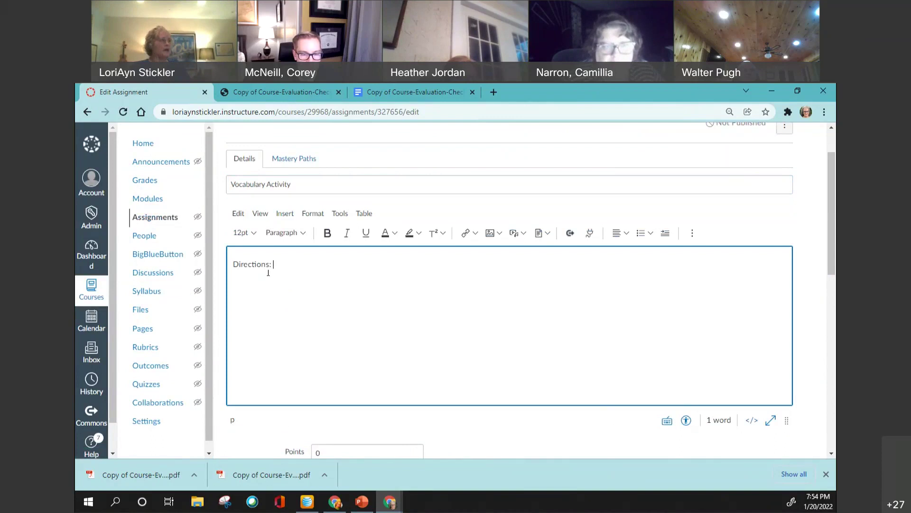
pyautogui.write('Read')
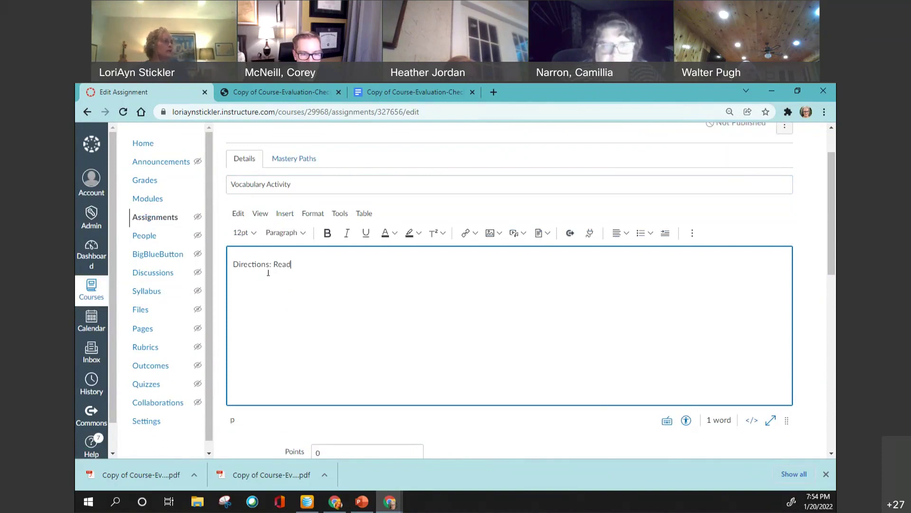
pyautogui.write(' the Newslea ')
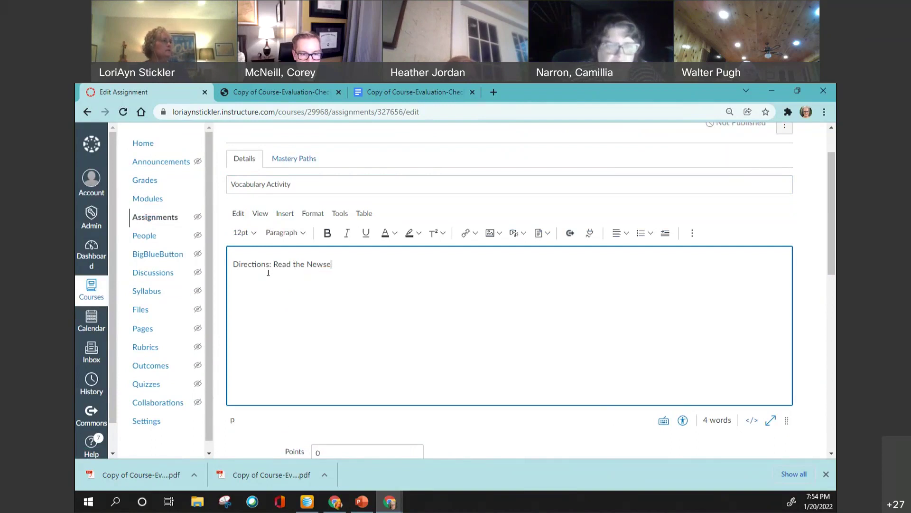
pyautogui.write('article')
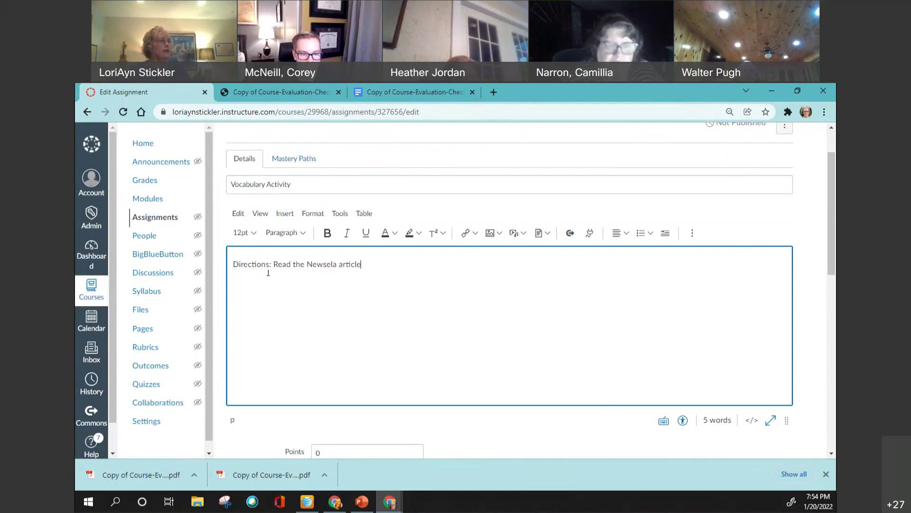
pyautogui.write(' and ')
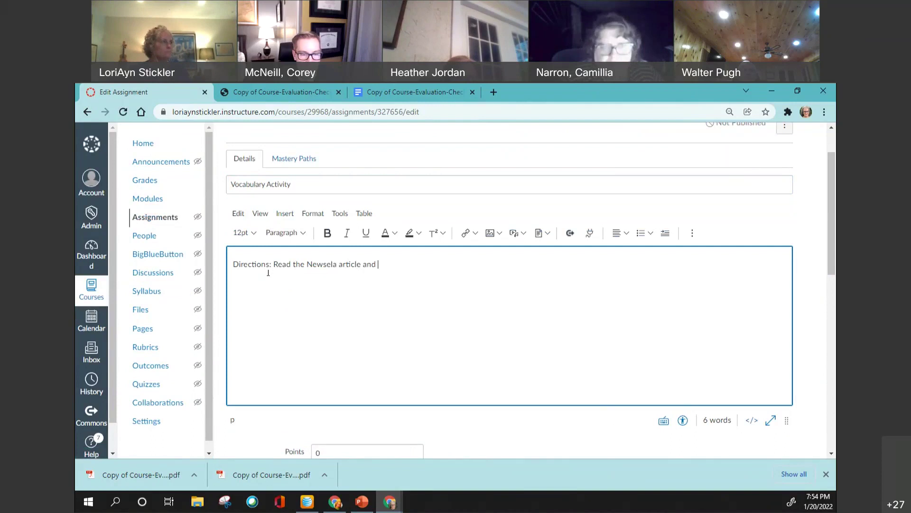
pyautogui.write('find 5 key word')
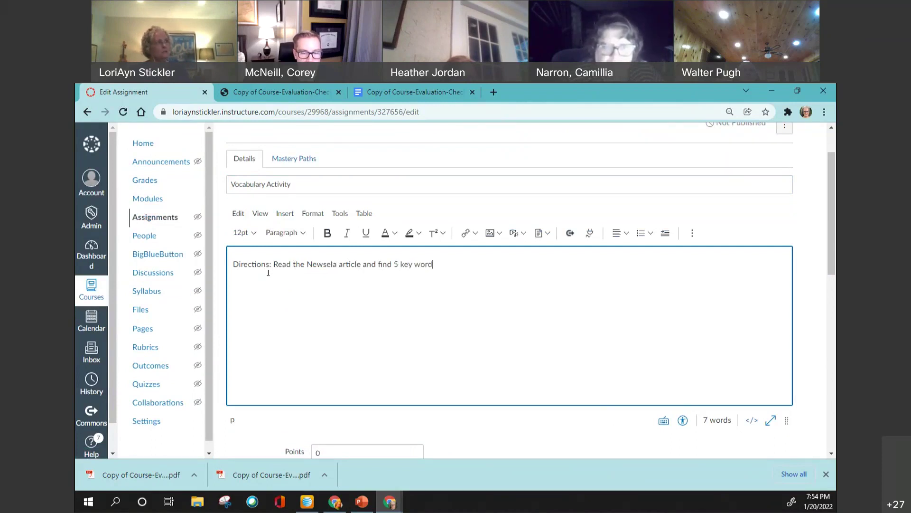
pyautogui.write('s to')
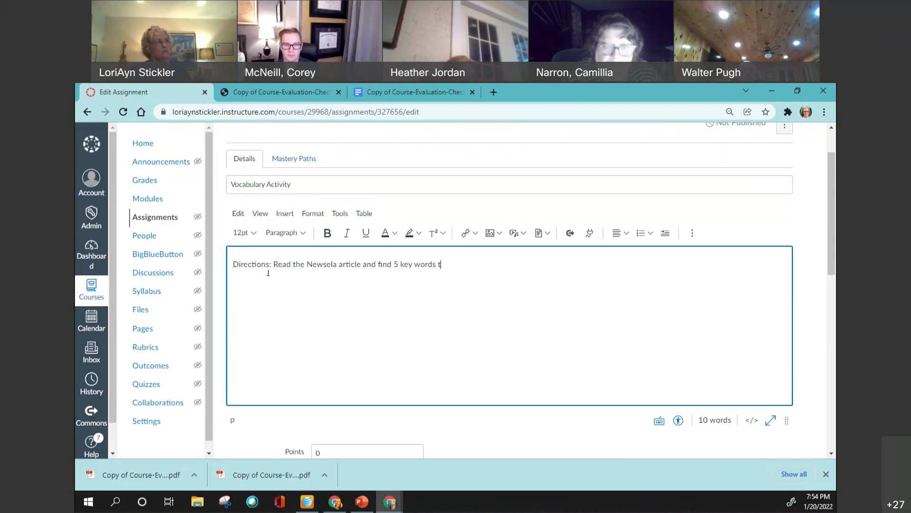
pyautogui.press('BackSpace')
pyautogui.press('BackSpace')
pyautogui.write('that were ')
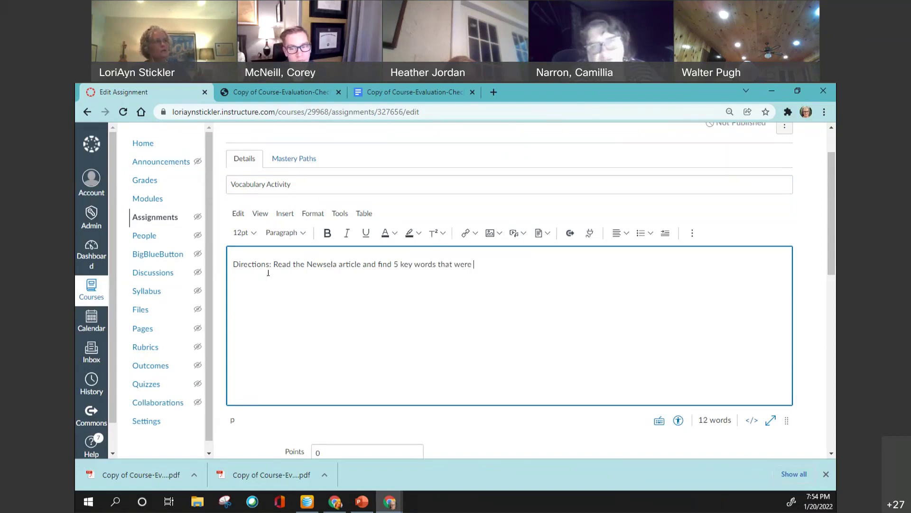
pyautogui.write('new to you.')
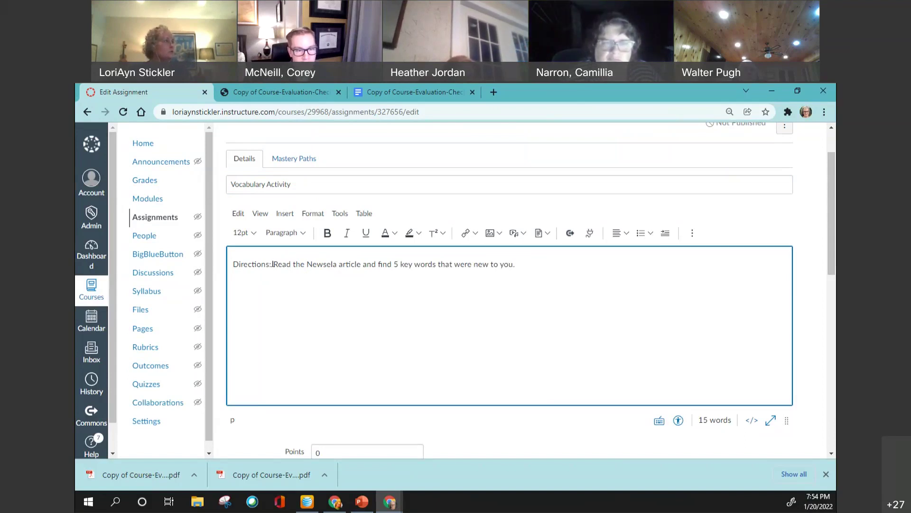
# - Make the word "Directions:" bold in the description and start a new line below the sentence
pyautogui.moveTo(273, 264); pyautogui.dragTo(213, 263)
pyautogui.click(327, 233)
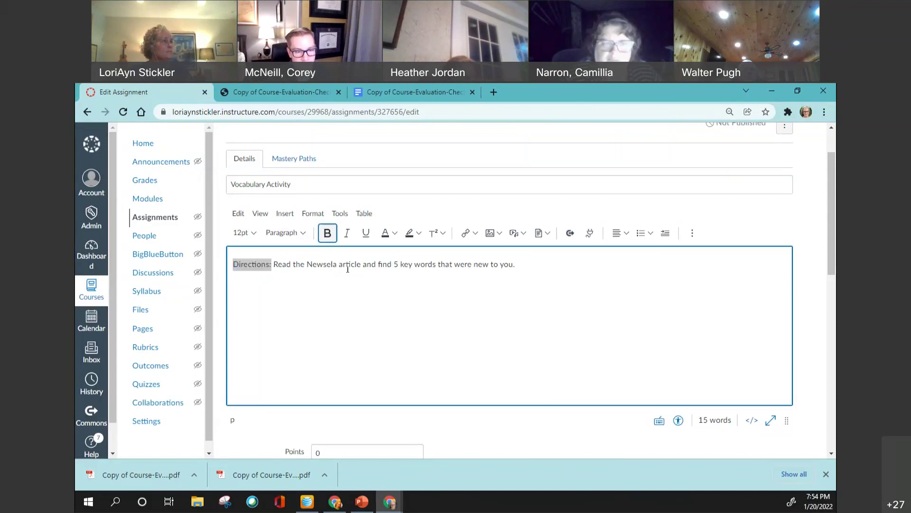
pyautogui.click(538, 266)
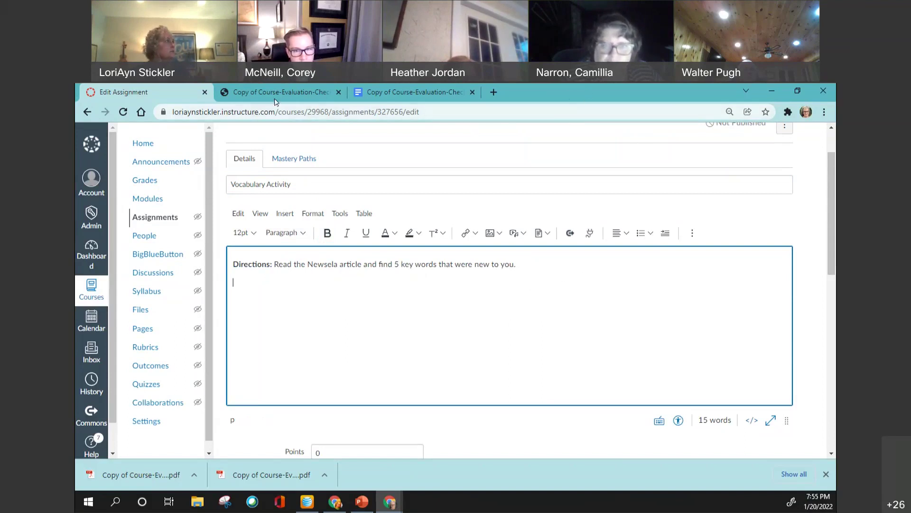
# - Open newsela.com in place of the Course Evaluation Checklist PDF and look through its home page
pyautogui.click(300, 95)
pyautogui.click(333, 112)
pyautogui.write('newsel')
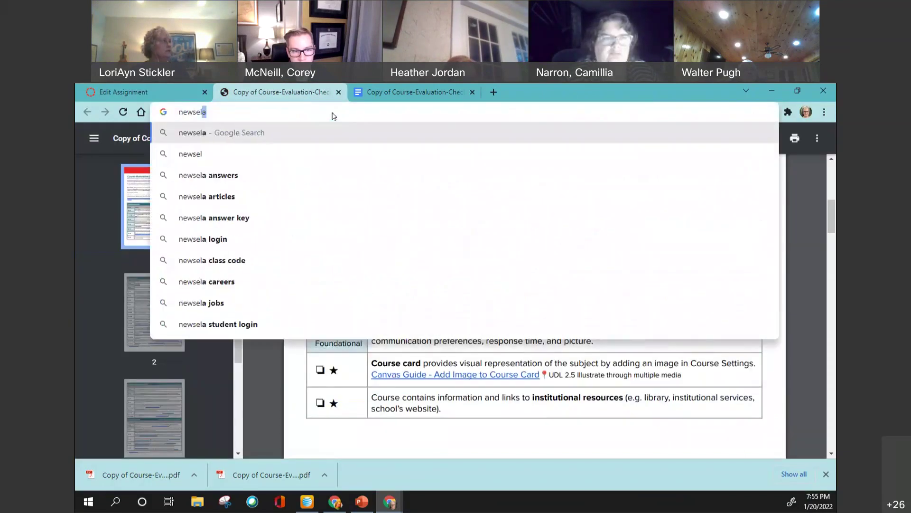
pyautogui.write('a.com')
pyautogui.press('Return')
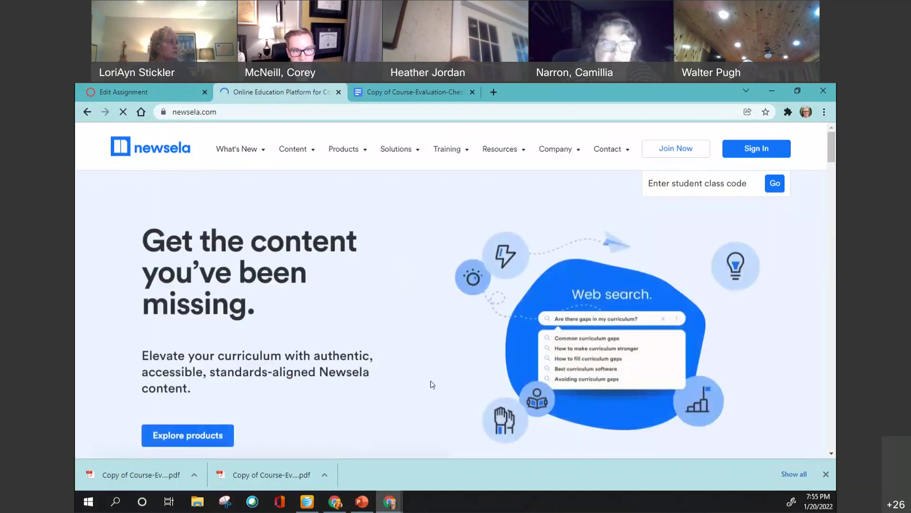
pyautogui.scroll(-5, 697, 344)
pyautogui.scroll(5, 697, 345)
pyautogui.scroll(-5, 698, 346)
pyautogui.scroll(-5, 698, 346)
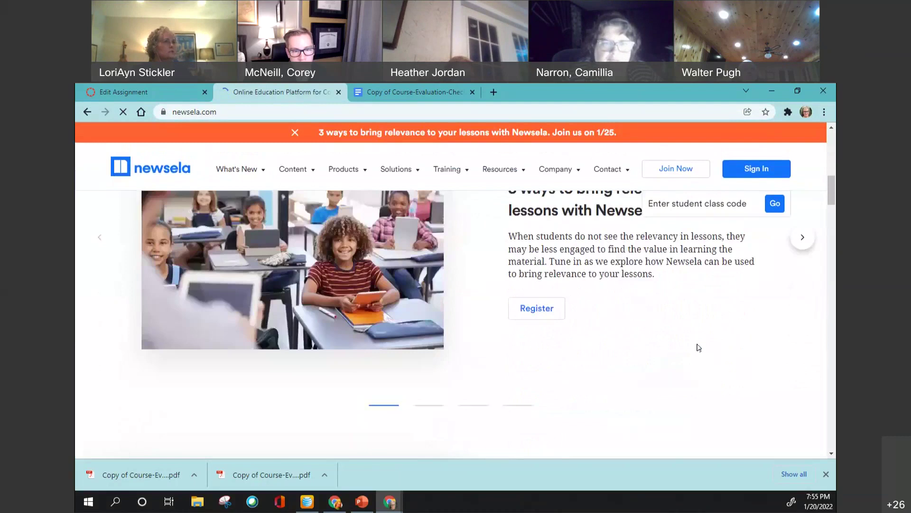
# - Copy the web address of Newsela's content guidelines page and return to the Vocabulary Activity assignment being edited
pyautogui.scroll(5, 697, 347)
pyautogui.scroll(5, 697, 346)
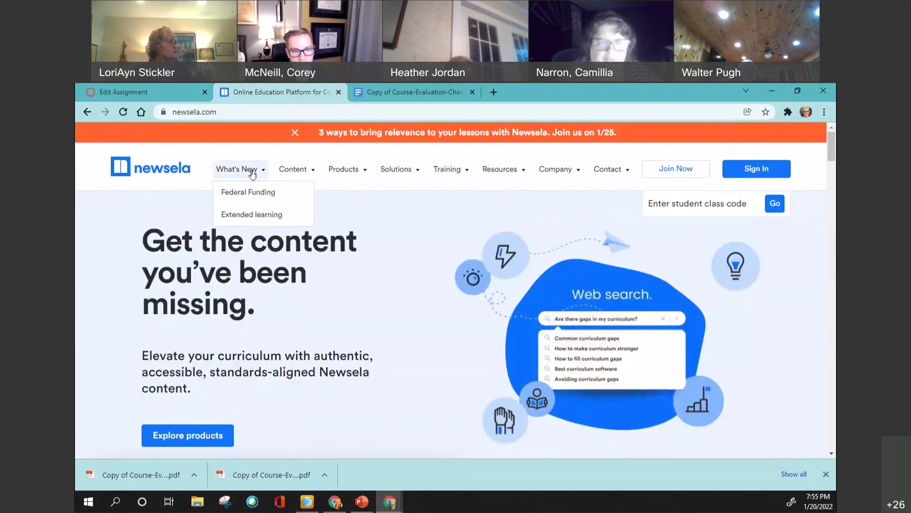
pyautogui.moveTo(307, 177)
pyautogui.click(319, 213)
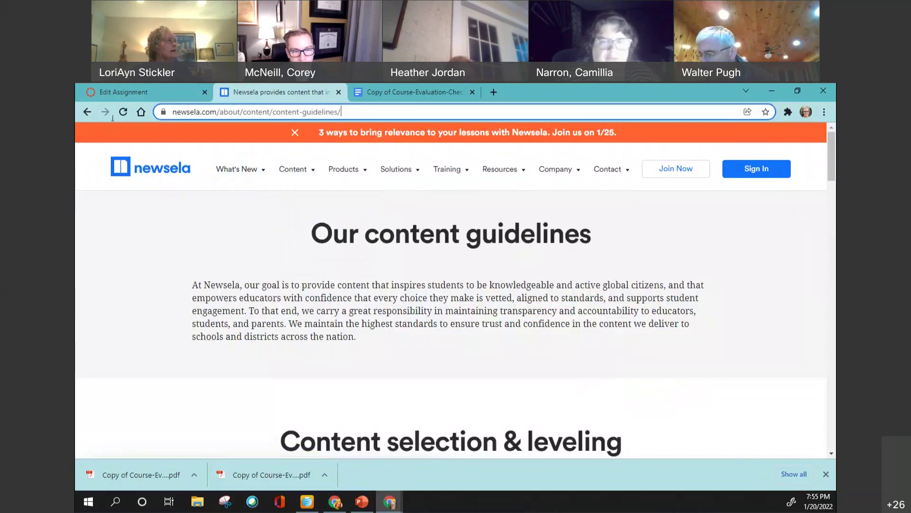
pyautogui.click(189, 112)
pyautogui.hotkey('ctrl', 'c')
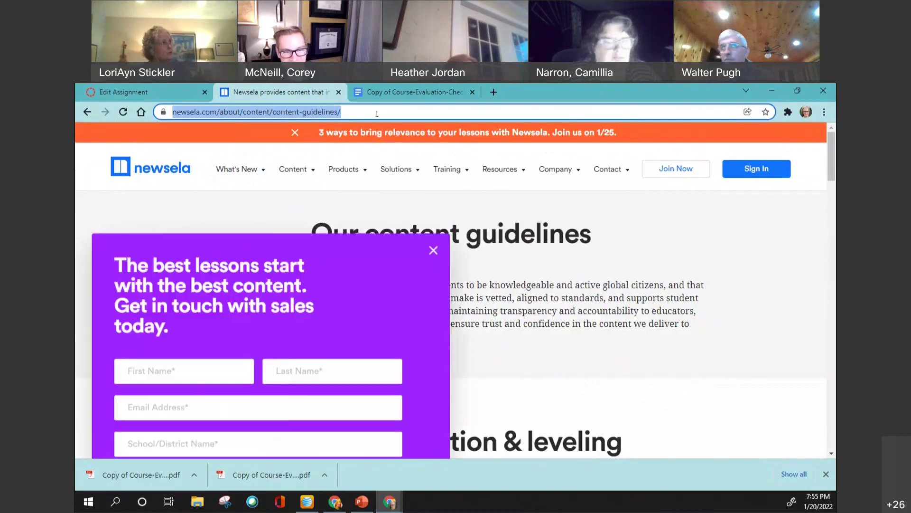
pyautogui.click(433, 147)
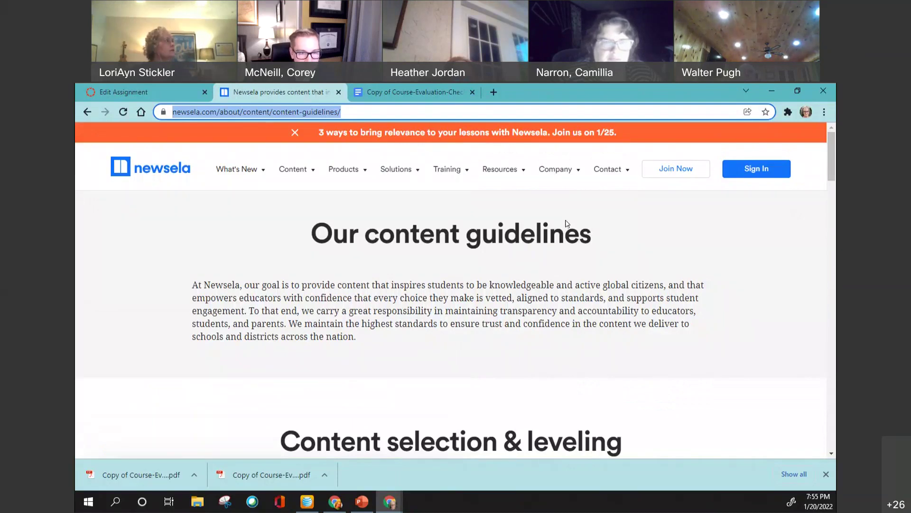
pyautogui.hotkey('ctrl', 'shift', 'Tab')
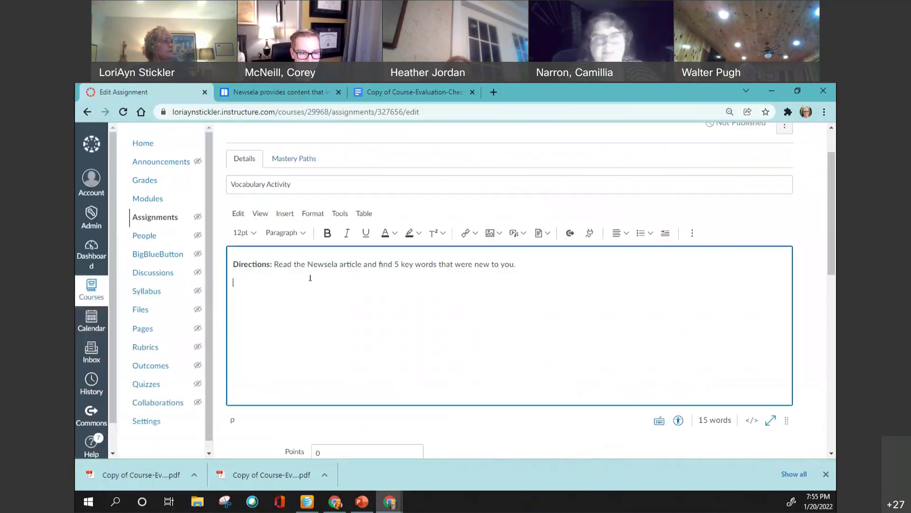
# - Try pasting the full Newsela address below the directions, then copy the address and delete it from the description
pyautogui.hotkey('ctrl', 'v')
pyautogui.press('Return')
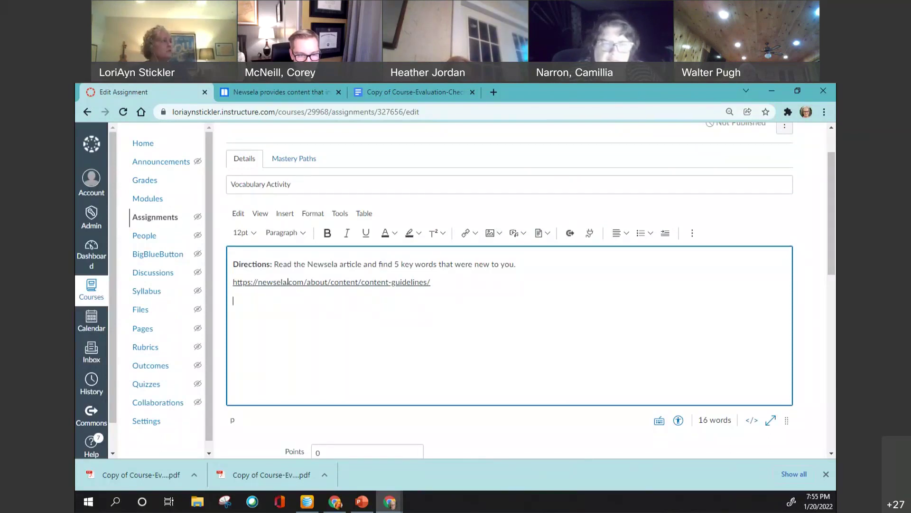
pyautogui.moveTo(439, 283); pyautogui.dragTo(232, 284)
pyautogui.hotkey('ctrl', 'c')
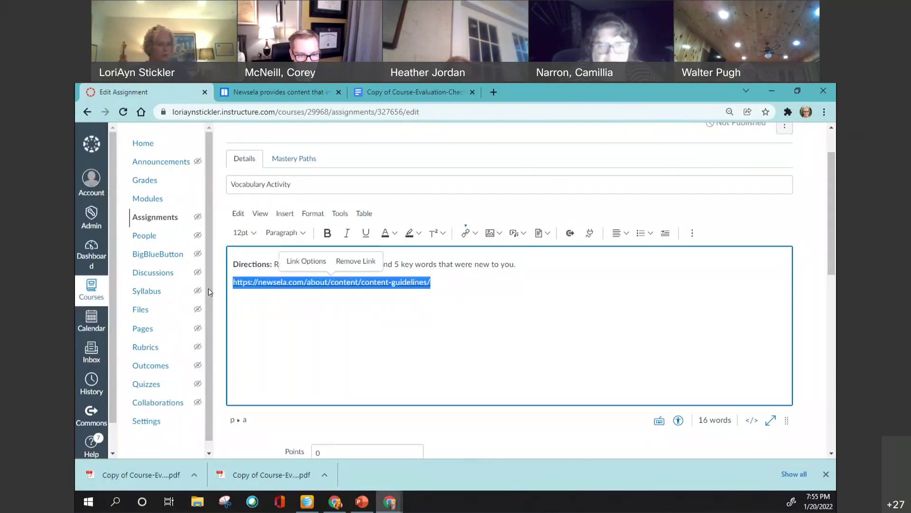
pyautogui.press('BackSpace')
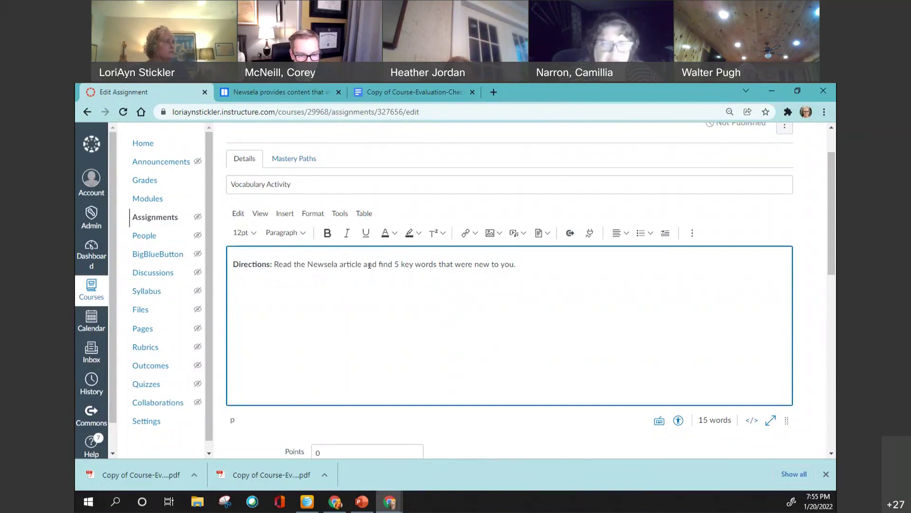
pyautogui.moveTo(334, 264); pyautogui.dragTo(317, 263)
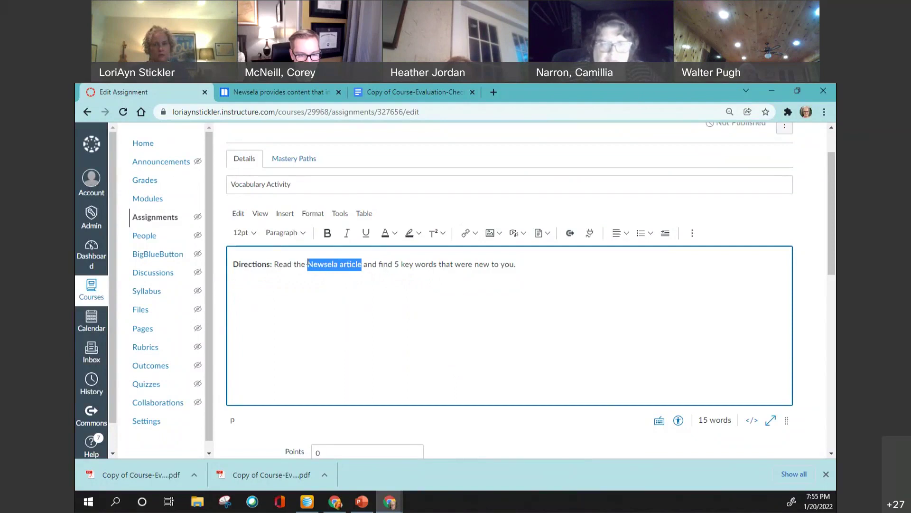
pyautogui.click(476, 233)
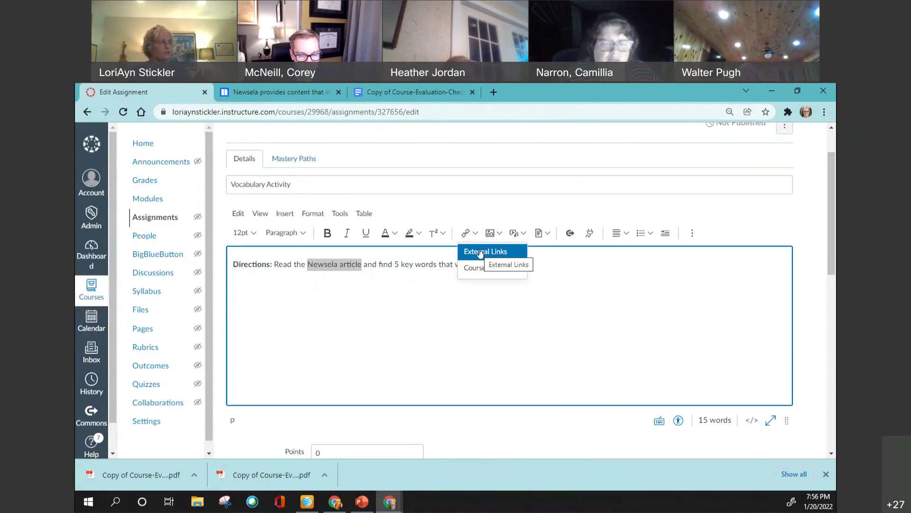
pyautogui.click(480, 252)
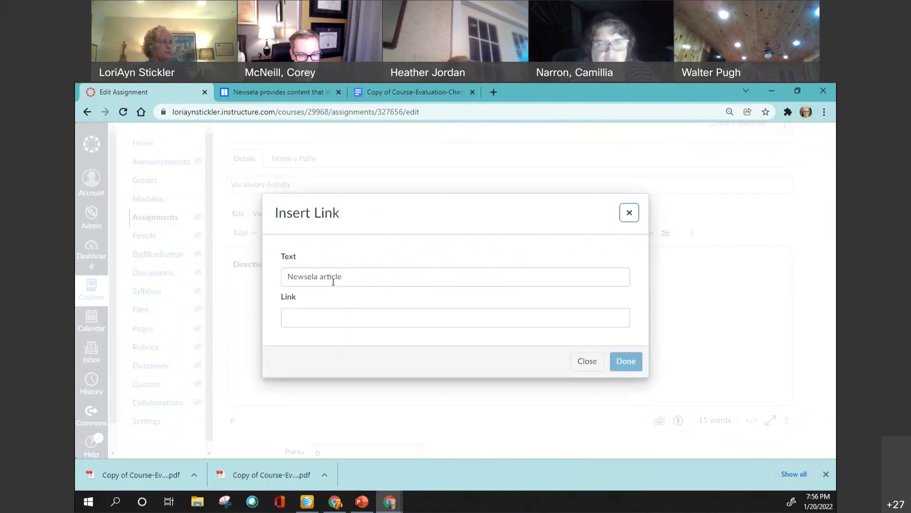
pyautogui.moveTo(343, 277); pyautogui.dragTo(306, 276)
pyautogui.click(307, 327)
pyautogui.press('Escape')
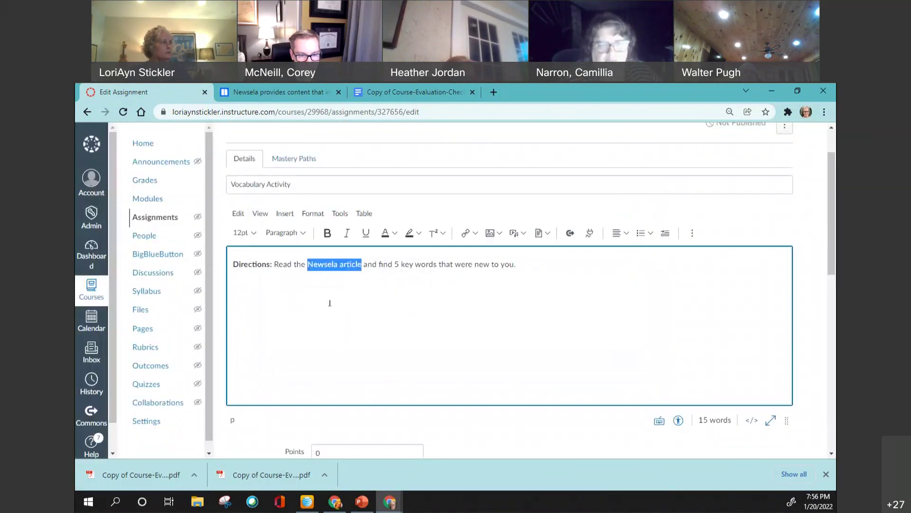
pyautogui.click(476, 233)
pyautogui.click(481, 253)
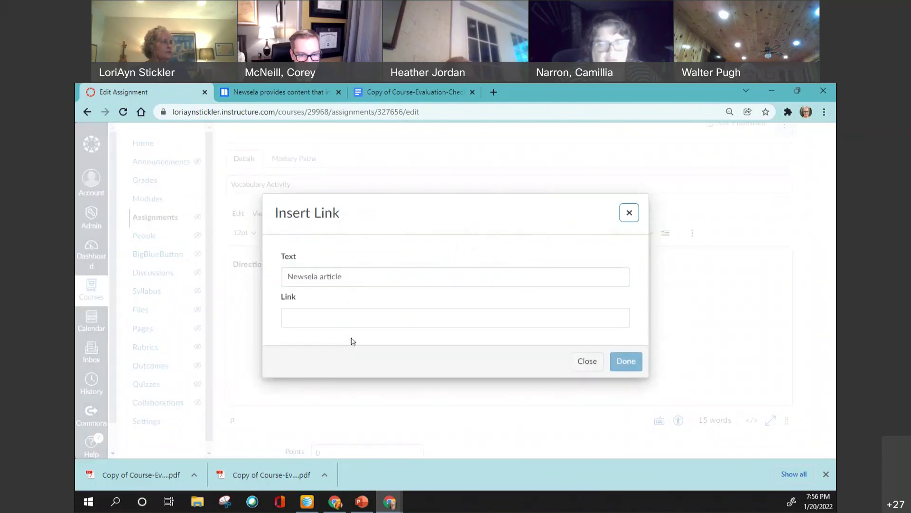
pyautogui.click(334, 320)
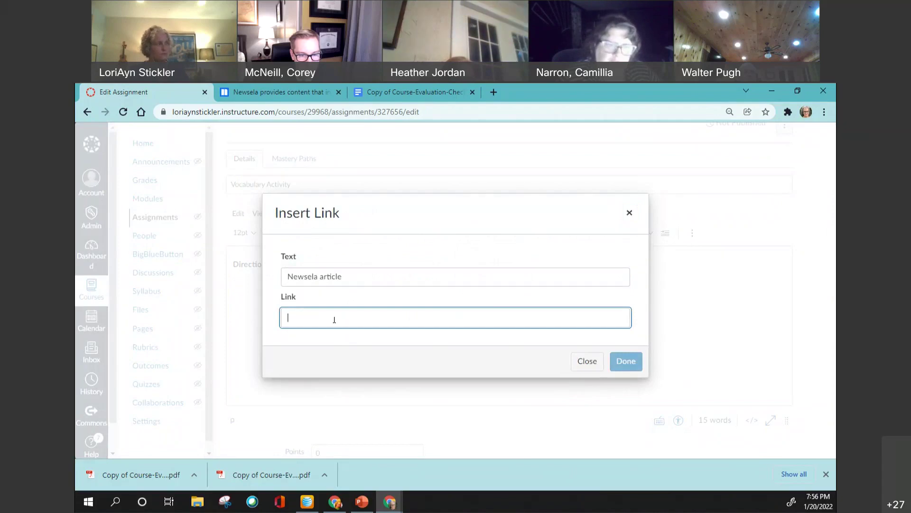
pyautogui.hotkey('ctrl', 'v')
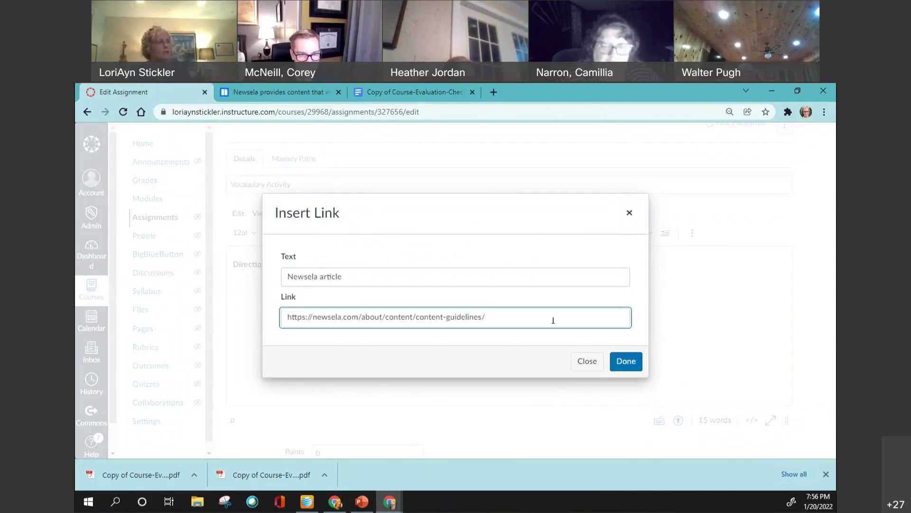
pyautogui.click(626, 362)
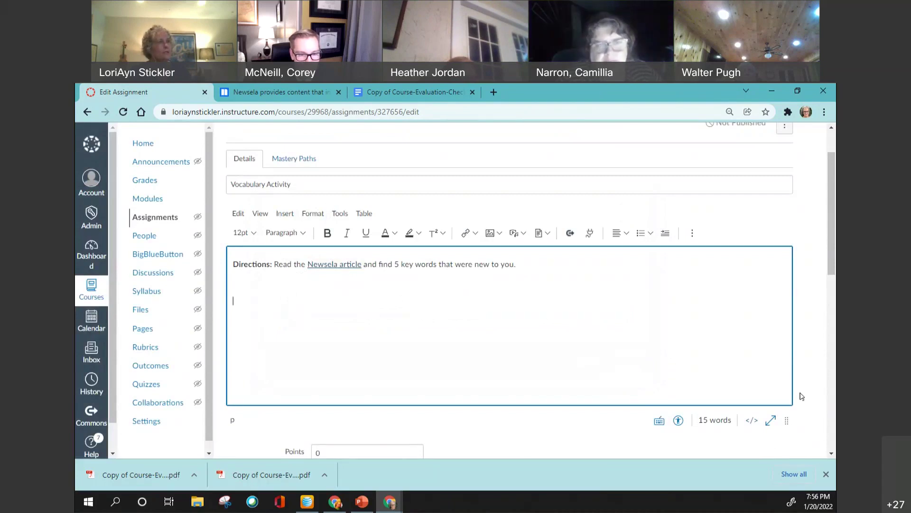
# - Set the assignment's points to 5
pyautogui.scroll(-4, 530, 280)
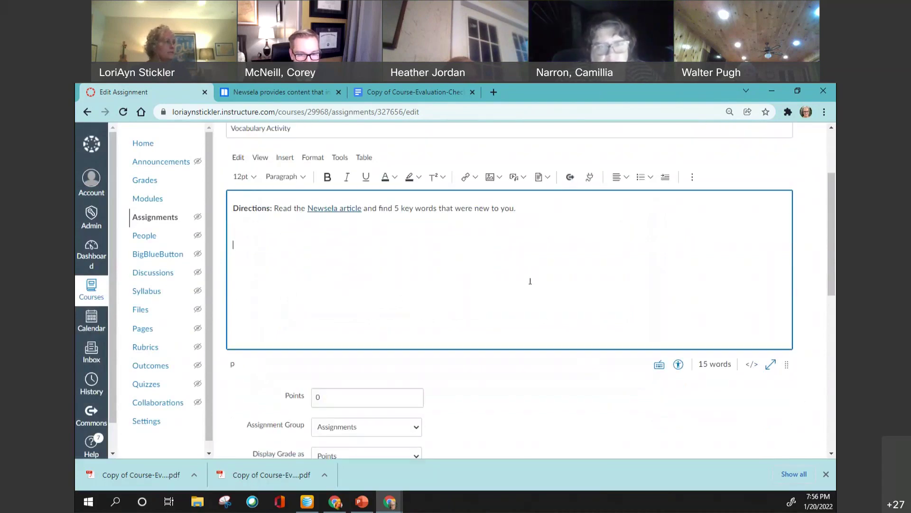
pyautogui.click(331, 286)
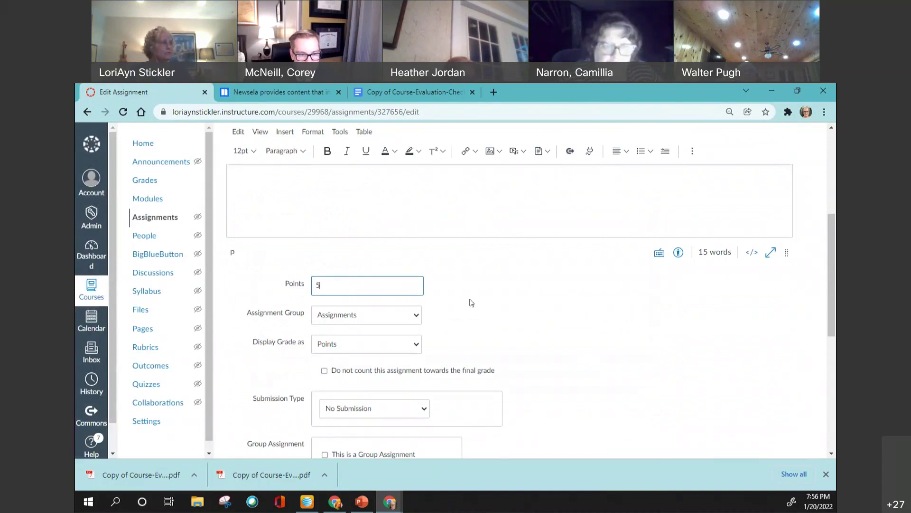
pyautogui.scroll(2, 518, 303)
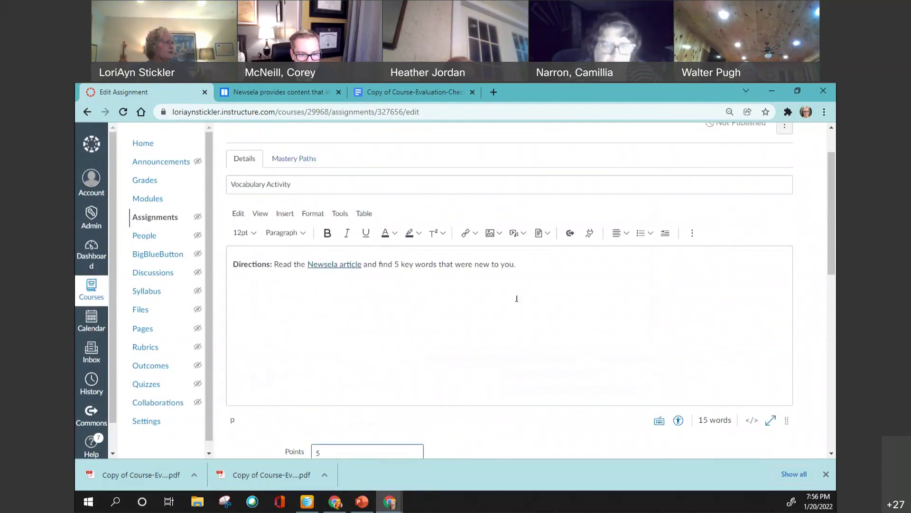
# - Set the submission type to Online and allow text entry, media recordings and file uploads
pyautogui.scroll(-3, 516, 299)
pyautogui.scroll(-1, 513, 303)
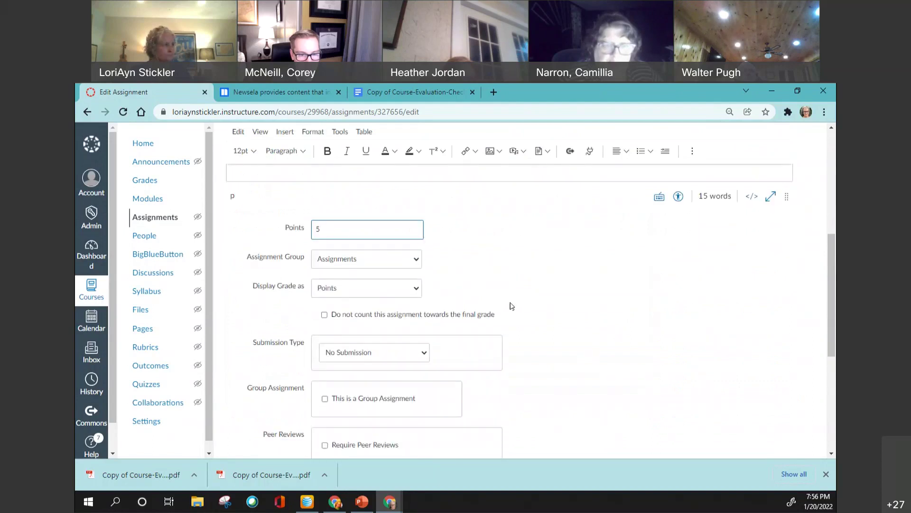
pyautogui.scroll(-1, 538, 324)
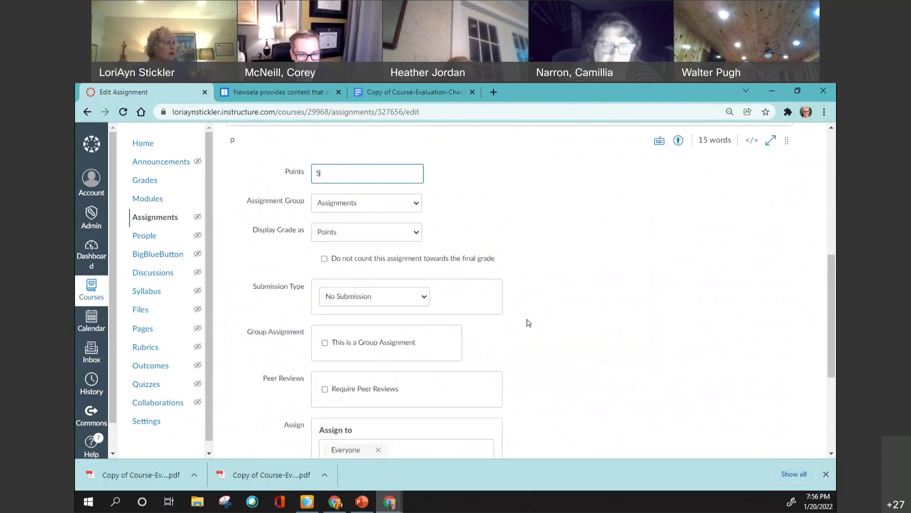
pyautogui.click(425, 297)
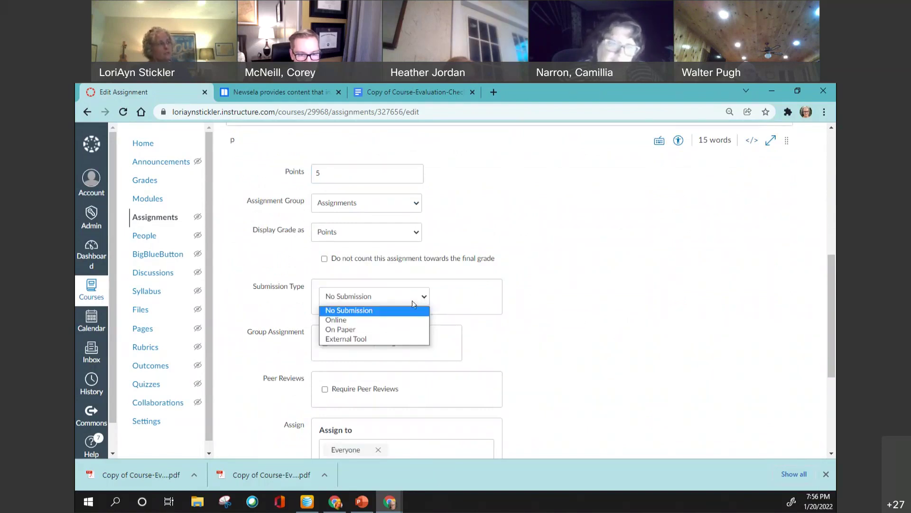
pyautogui.click(356, 321)
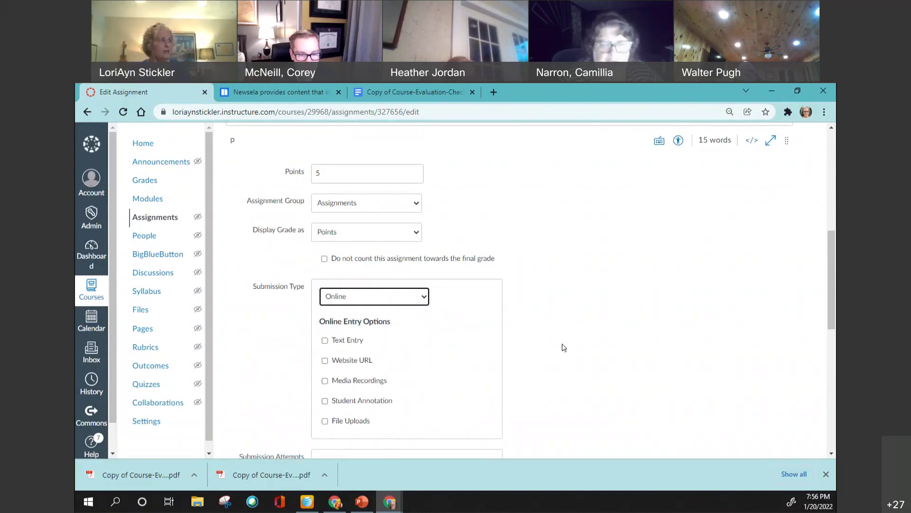
pyautogui.scroll(-2, 565, 348)
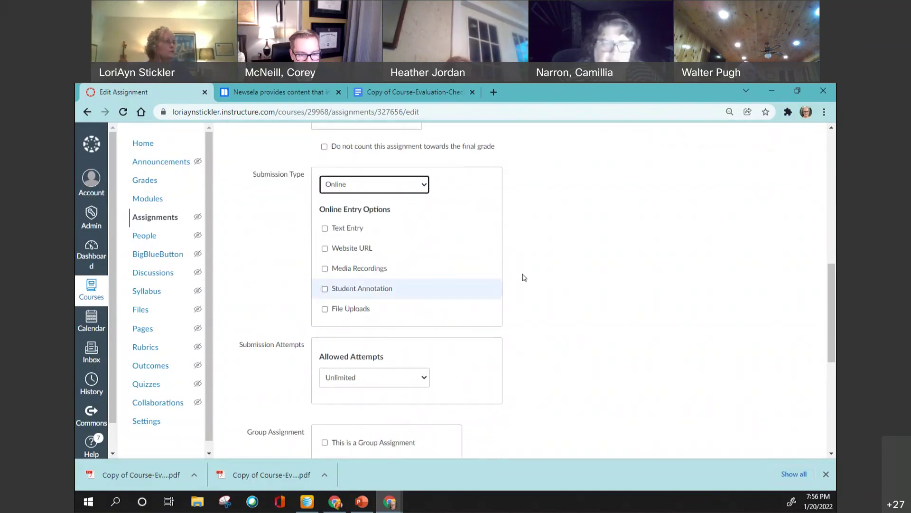
pyautogui.click(325, 229)
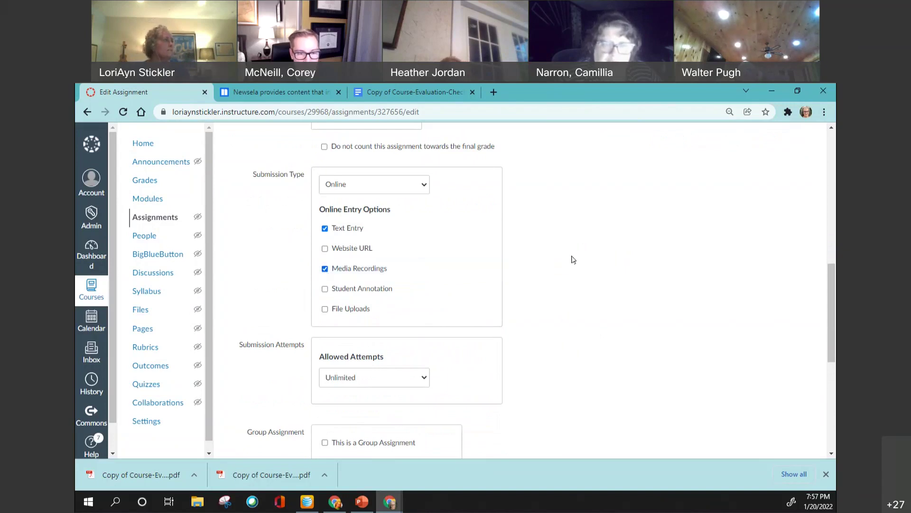
pyautogui.click(325, 310)
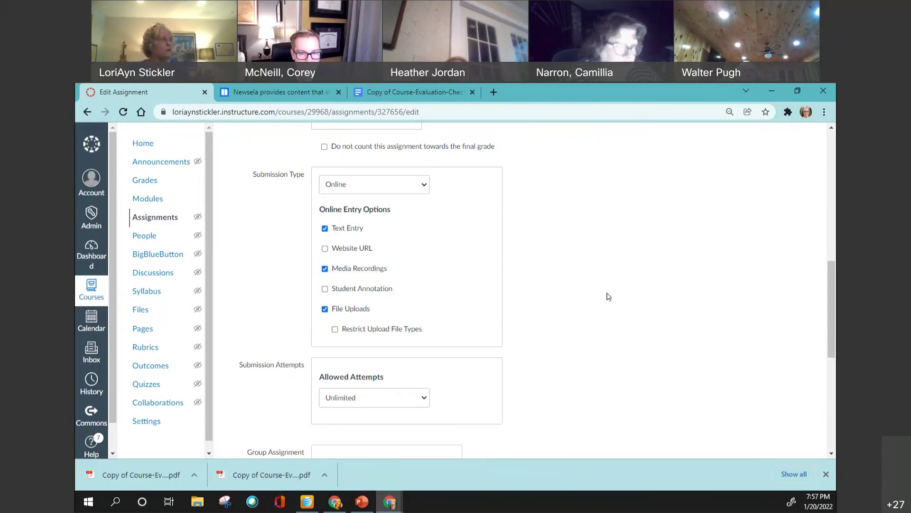
# - Set the due date for everyone to January 23, 2022, then save and publish the assignment
pyautogui.scroll(-1, 608, 297)
pyautogui.scroll(-2, 606, 292)
pyautogui.scroll(-3, 604, 287)
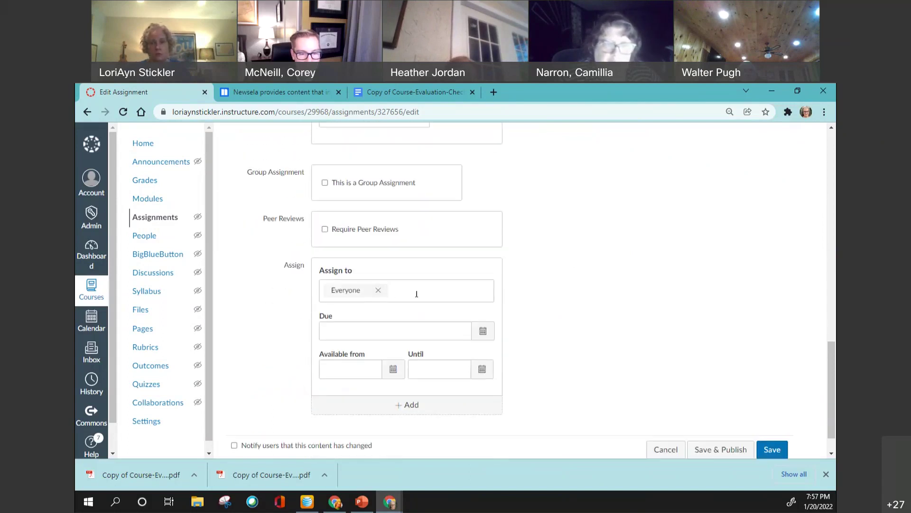
pyautogui.scroll(-1, 496, 292)
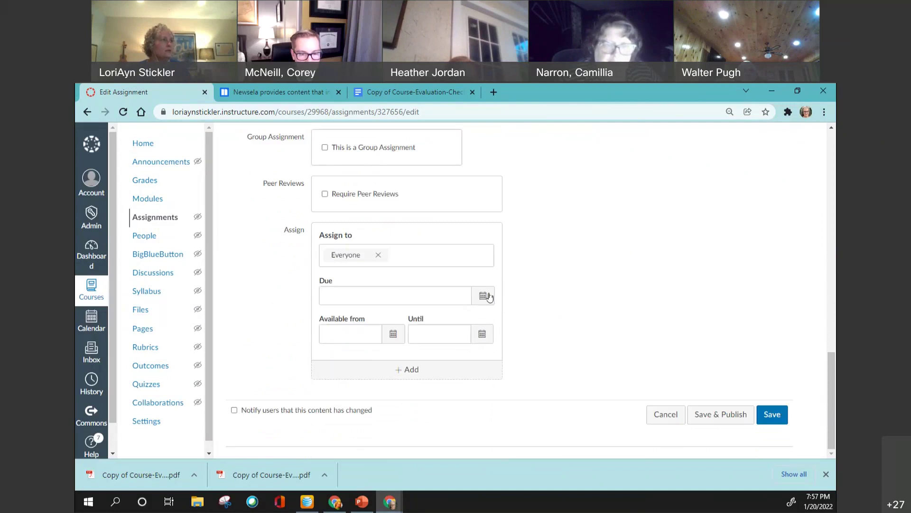
pyautogui.click(484, 296)
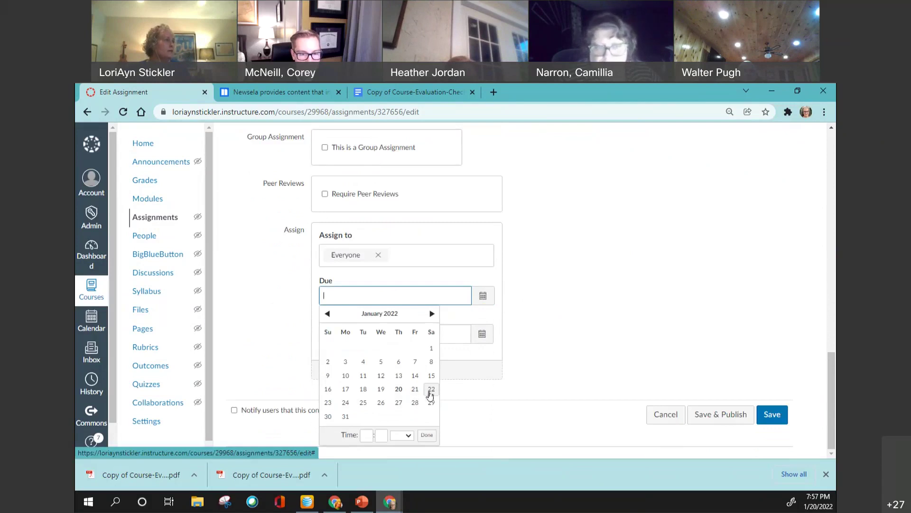
pyautogui.click(328, 403)
pyautogui.click(580, 325)
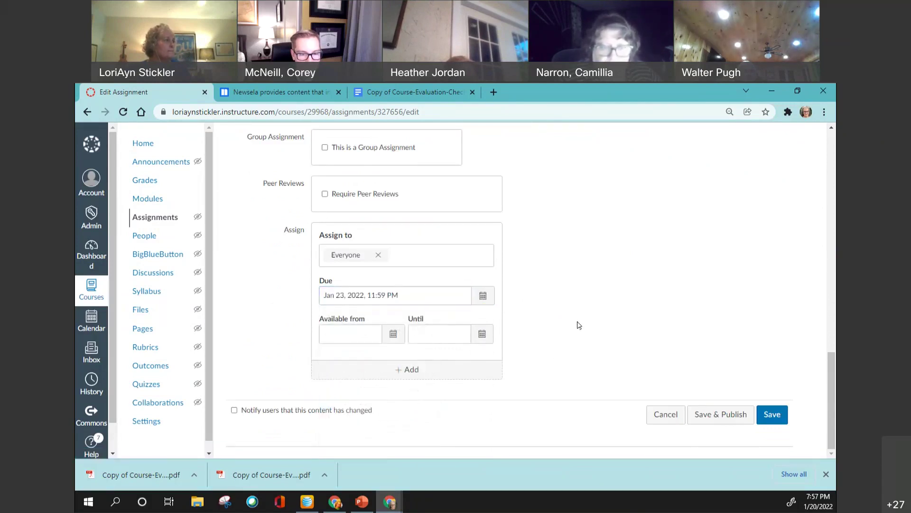
pyautogui.click(724, 415)
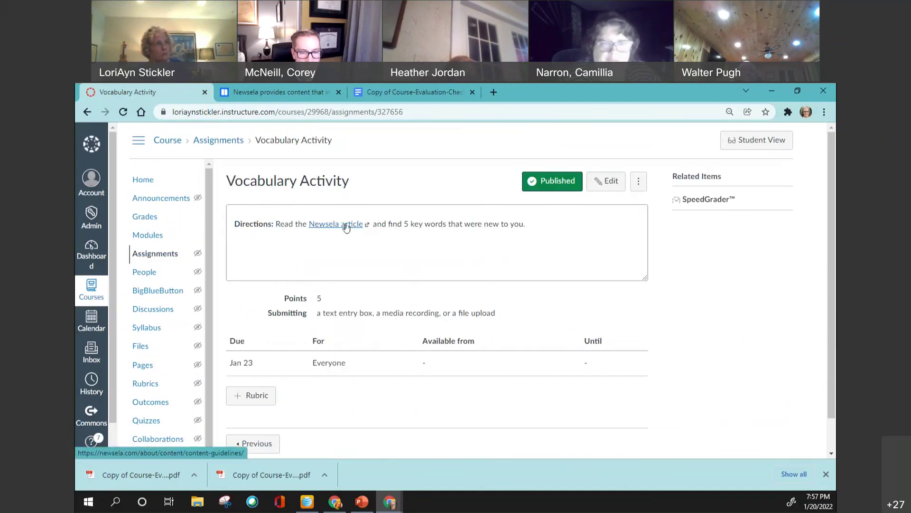
# - Check the published assignment's page and display the course modules in Student View
pyautogui.scroll(-1, 684, 284)
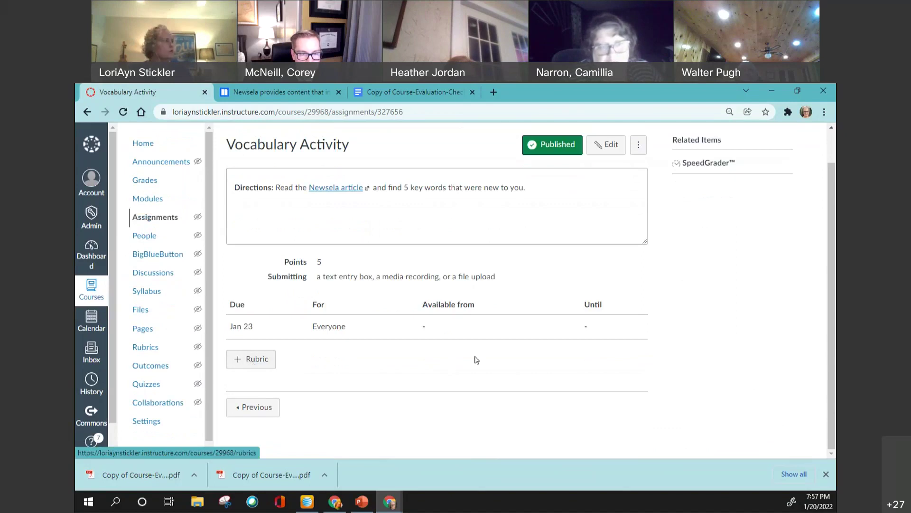
pyautogui.scroll(1, 474, 360)
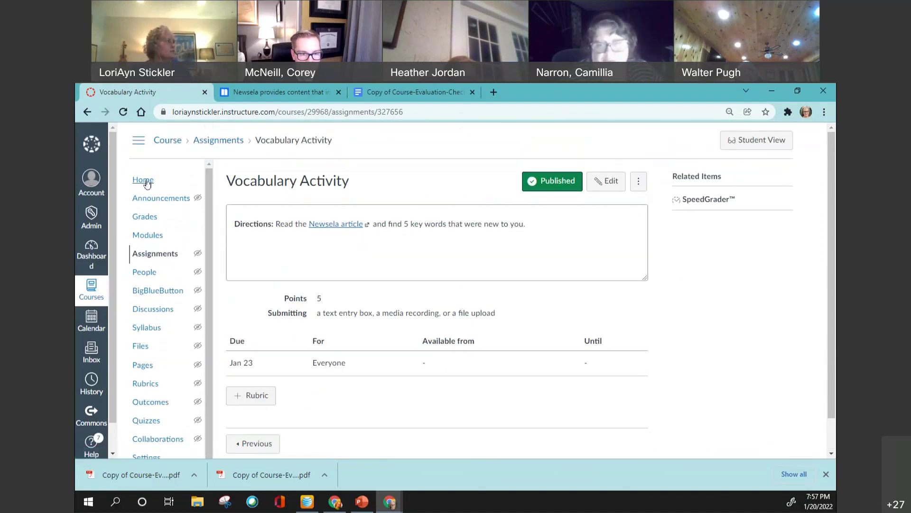
pyautogui.click(149, 235)
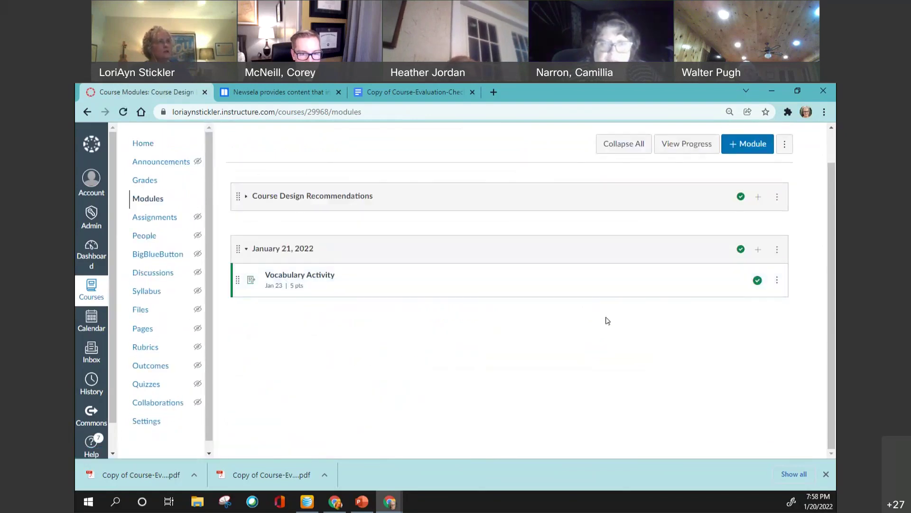
pyautogui.click(764, 143)
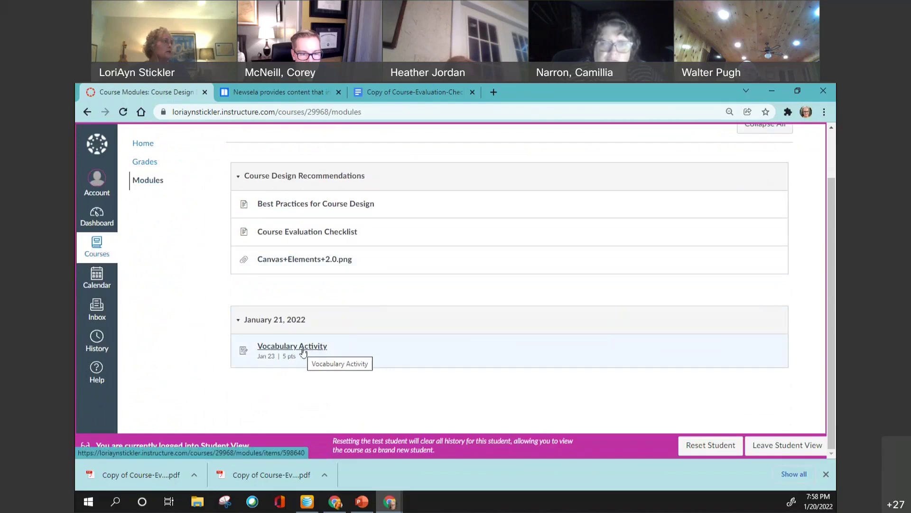
# - Open the Vocabulary Activity from the January 21, 2022 module as a student and check its Newsela article link
pyautogui.click(303, 350)
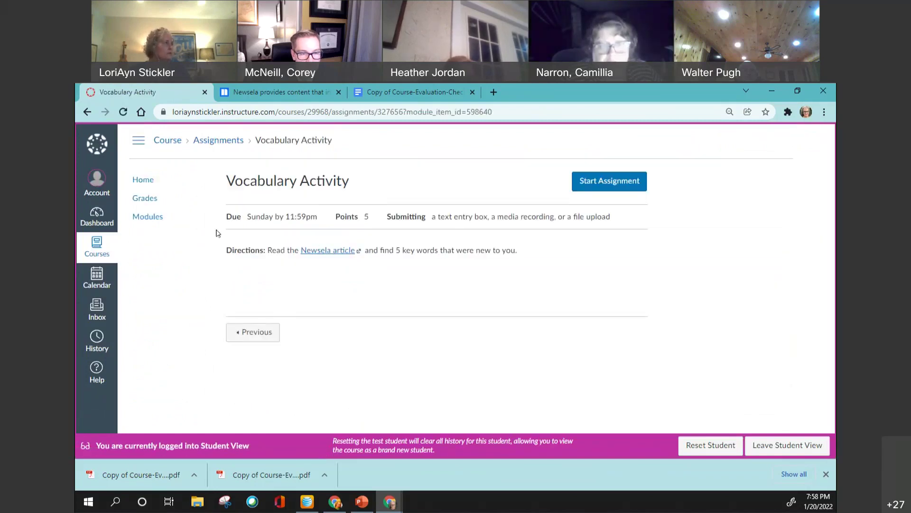
pyautogui.click(326, 252)
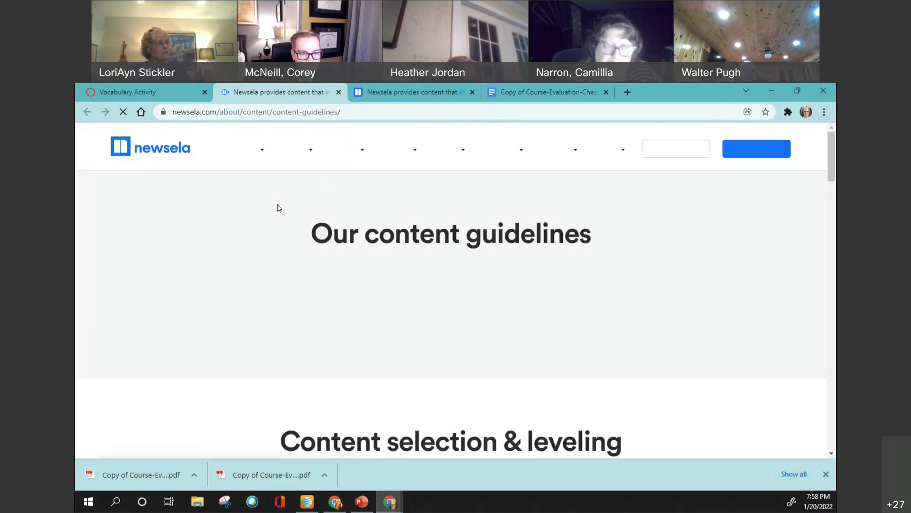
pyautogui.click(144, 92)
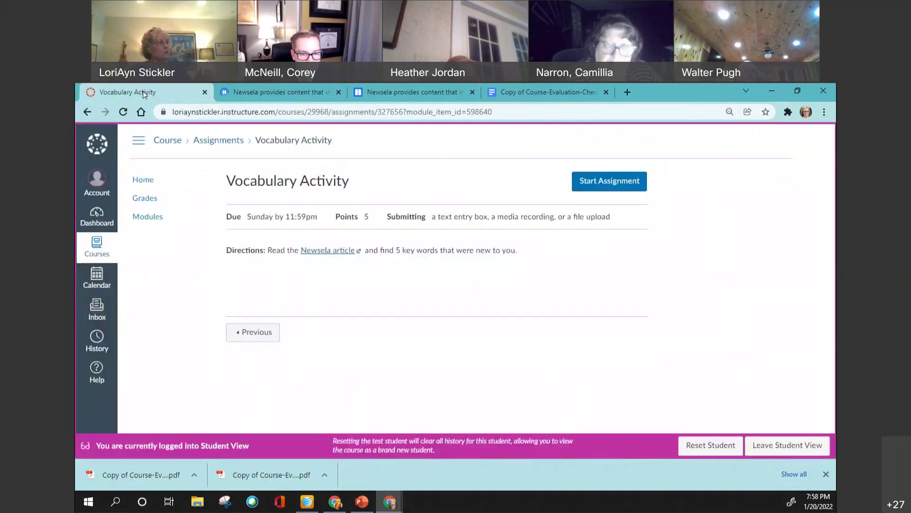
pyautogui.click(328, 251)
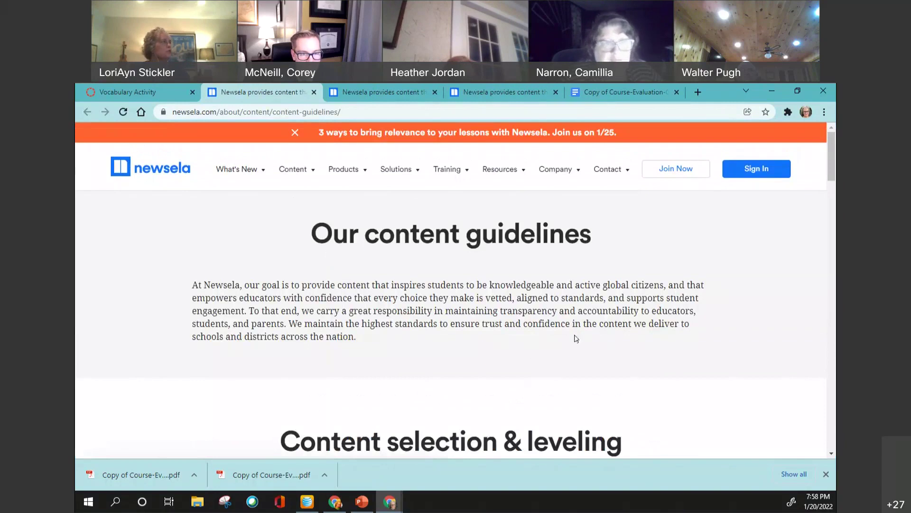
pyautogui.click(144, 91)
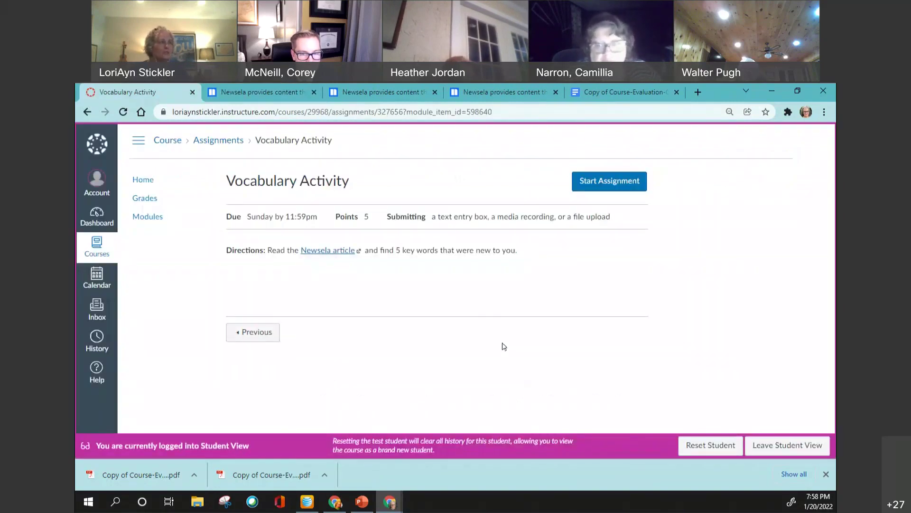
# - Start the Vocabulary Activity assignment as the student and open the recorder for a media submission
pyautogui.click(615, 181)
pyautogui.scroll(-2, 661, 275)
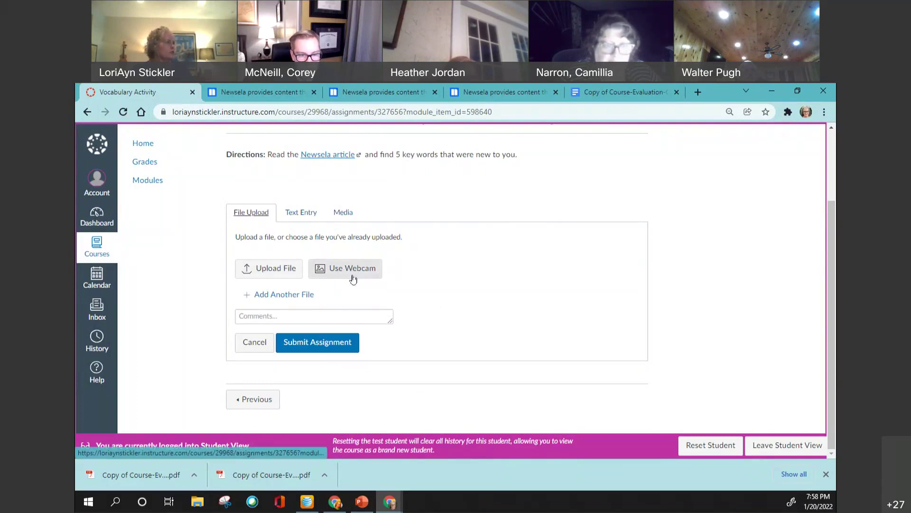
pyautogui.click(343, 212)
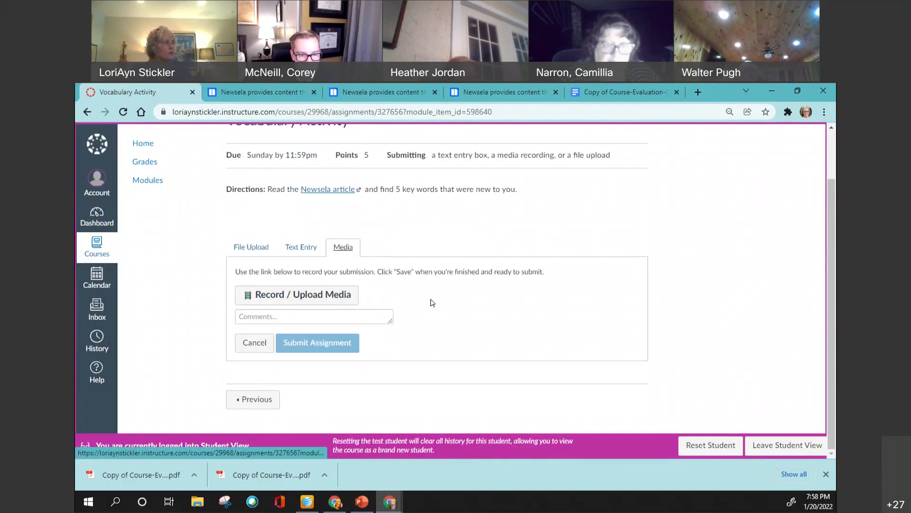
pyautogui.click(307, 298)
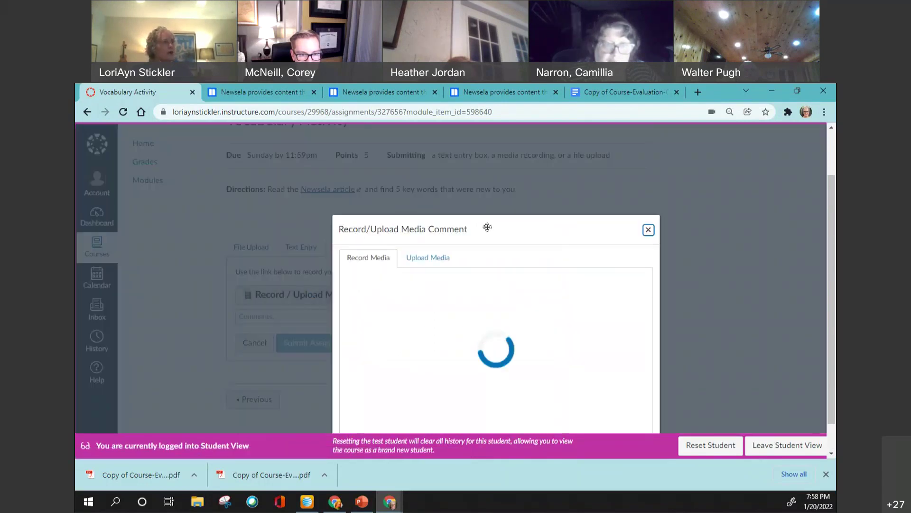
pyautogui.moveTo(487, 226); pyautogui.dragTo(506, 161)
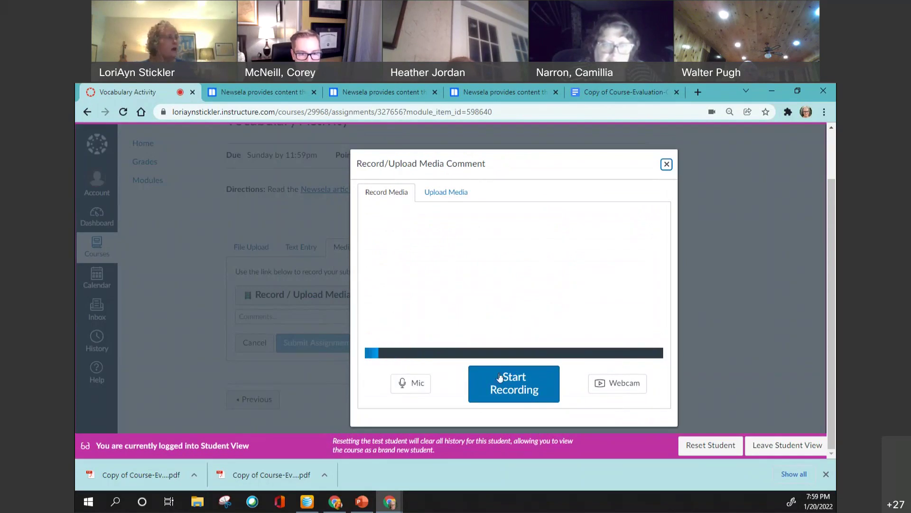
# - Record a clip of about 7 seconds with the Integrated Camera as video source and save the media
pyautogui.click(616, 387)
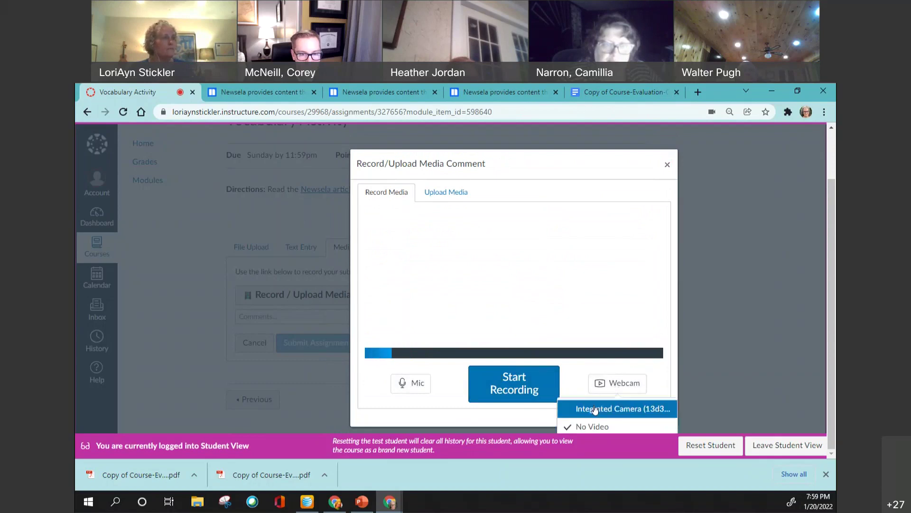
pyautogui.click(596, 409)
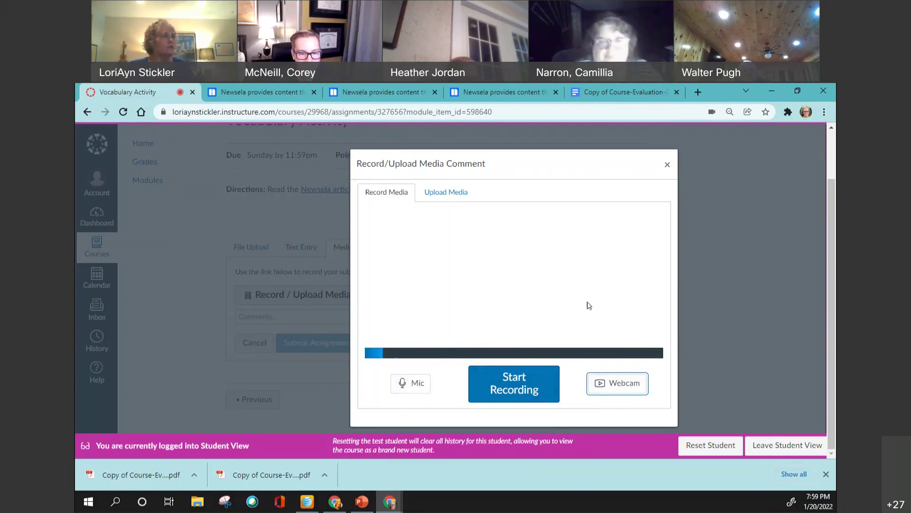
pyautogui.click(515, 384)
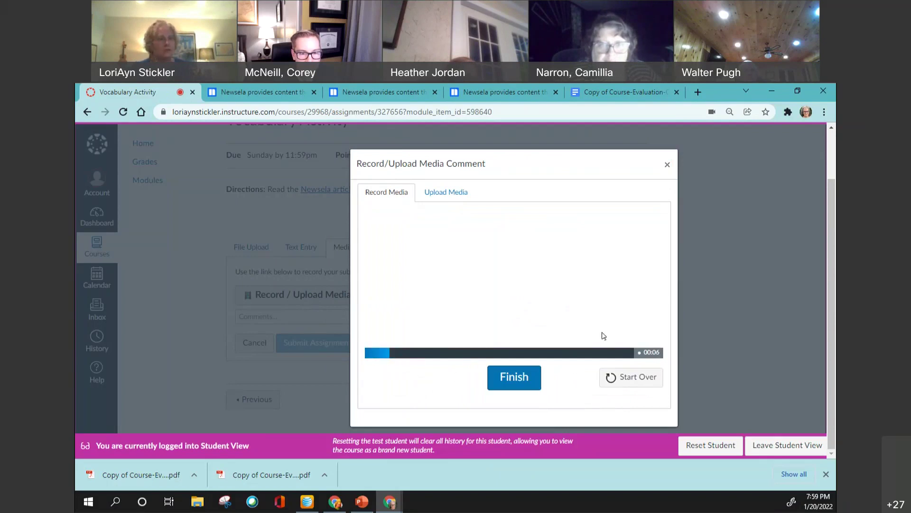
pyautogui.click(514, 380)
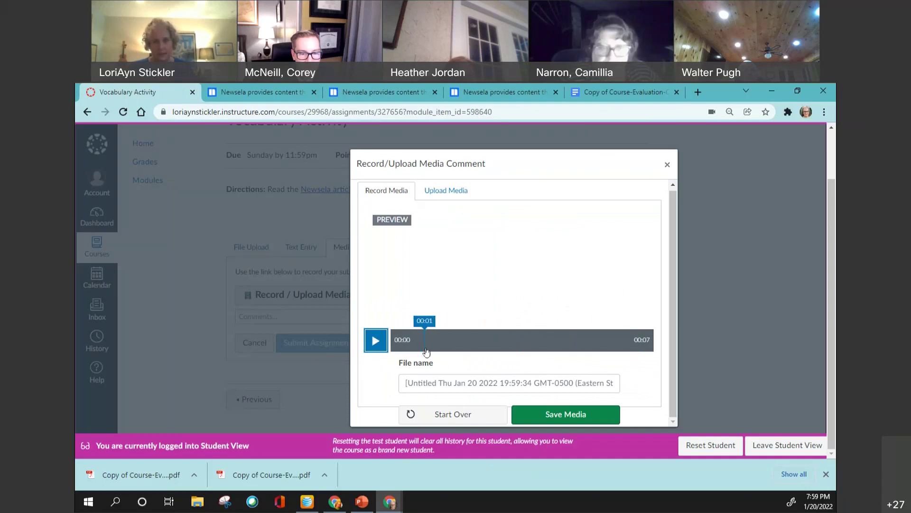
pyautogui.click(574, 416)
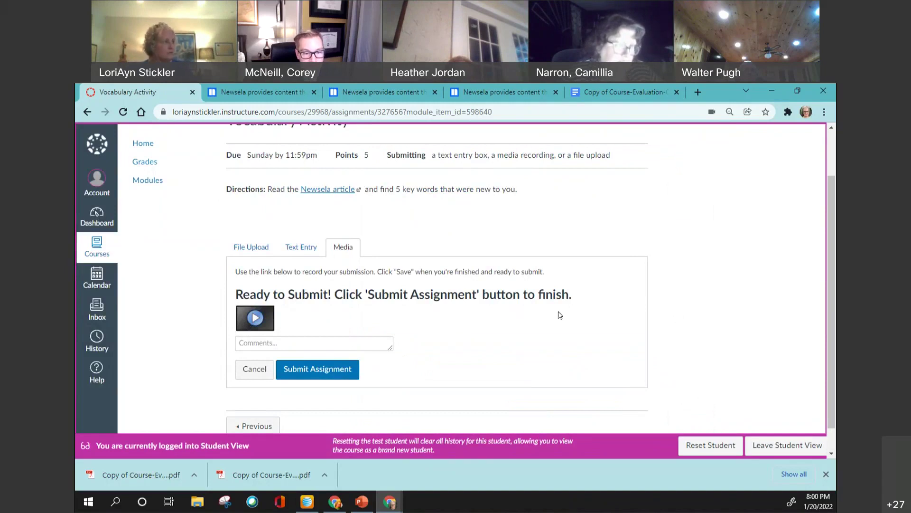
# - Enter the sample answer "wraslfweorjwaeoiwer" as the assignment's text entry submission
pyautogui.scroll(-1, 320, 362)
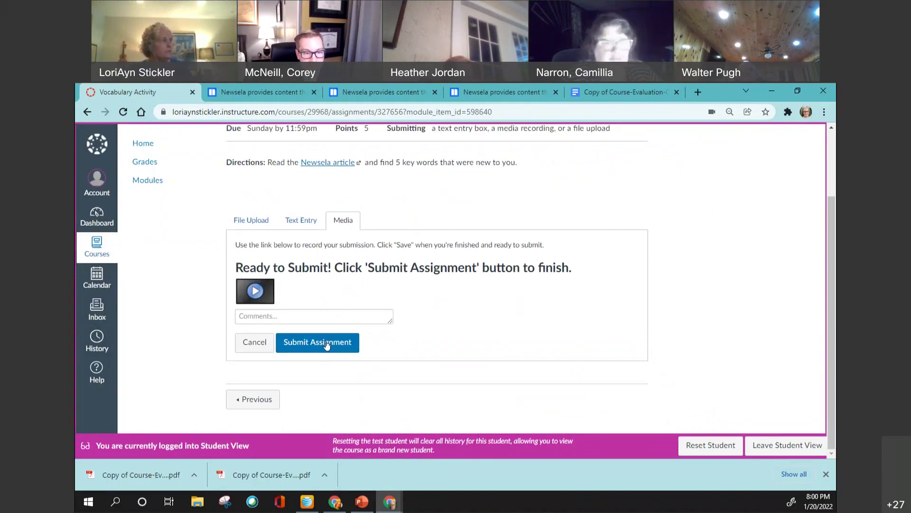
pyautogui.click(303, 220)
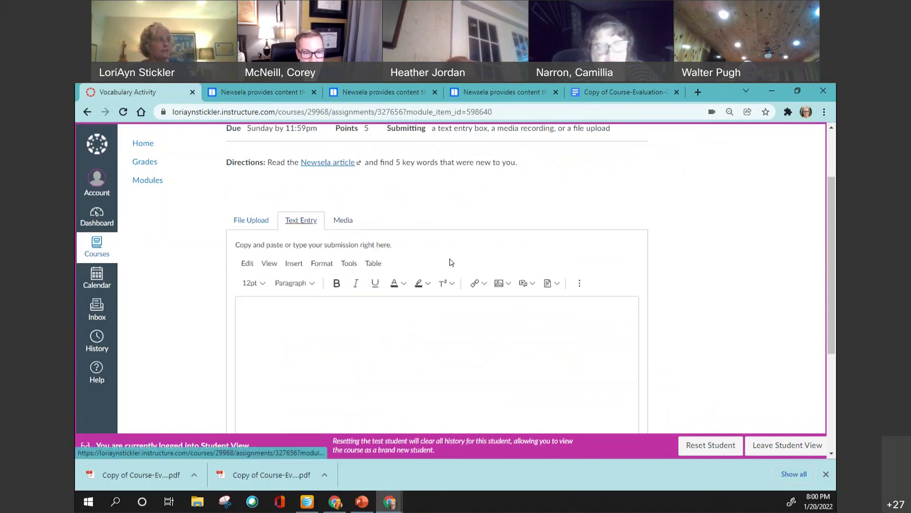
pyautogui.click(305, 335)
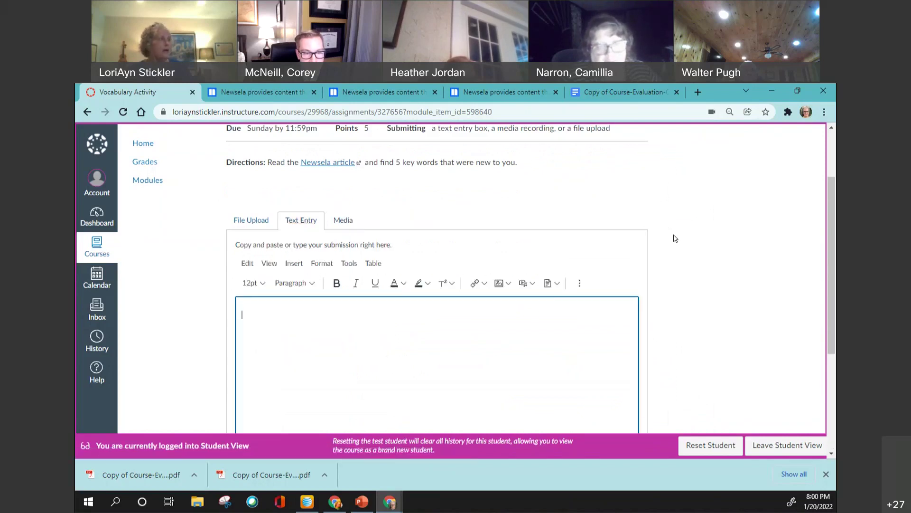
pyautogui.scroll(-1, 675, 238)
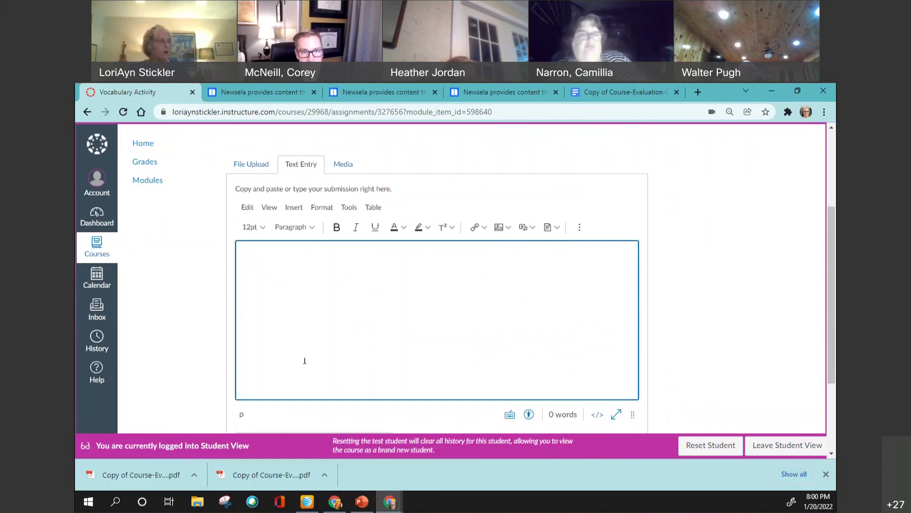
pyautogui.write('wras')
pyautogui.press('BackSpace')
pyautogui.press('BackSpace')
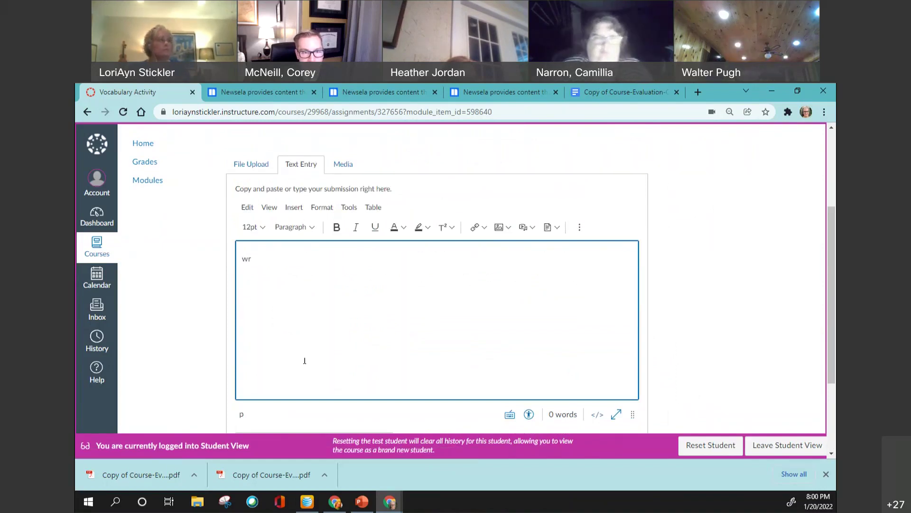
pyautogui.write('aslfweorjwaeoiwer')
pyautogui.hotkey('alt', 'space')
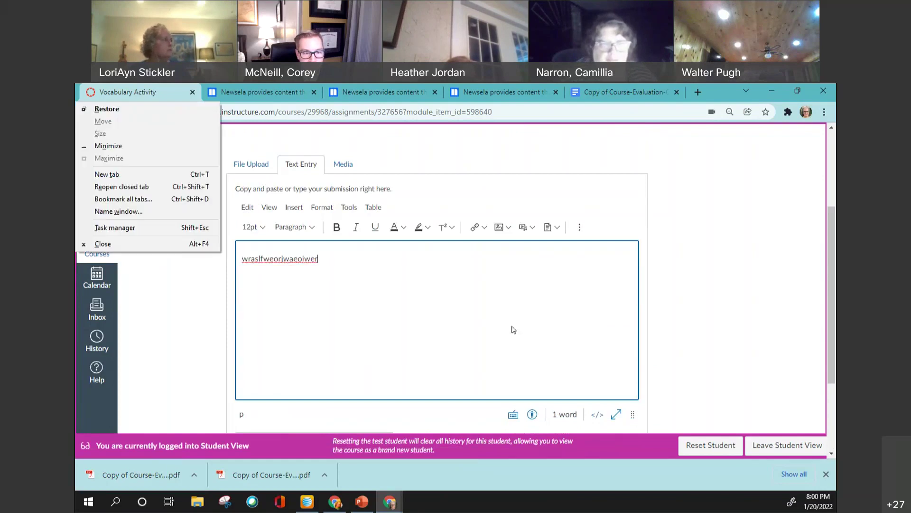
pyautogui.press('Escape')
pyautogui.scroll(-2, 522, 332)
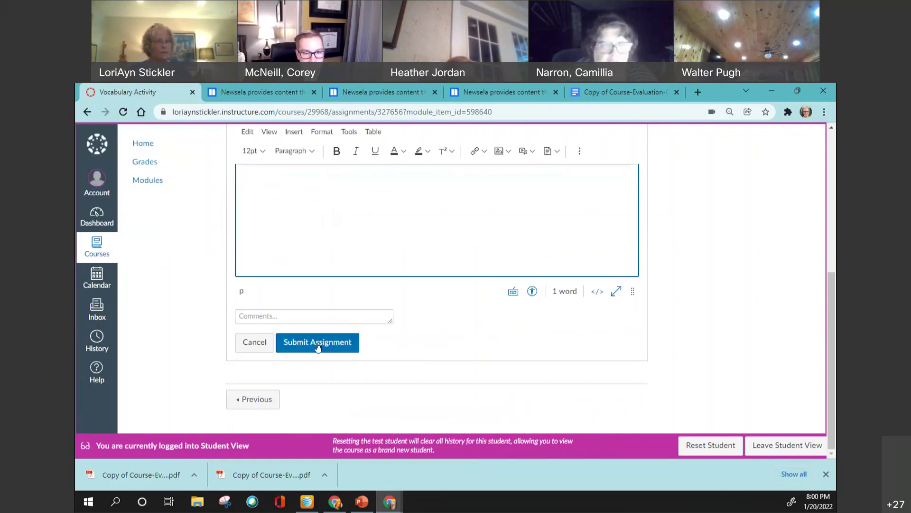
# - Review the file upload and media submission options, then submit the assignment with the text entry
pyautogui.scroll(3, 644, 313)
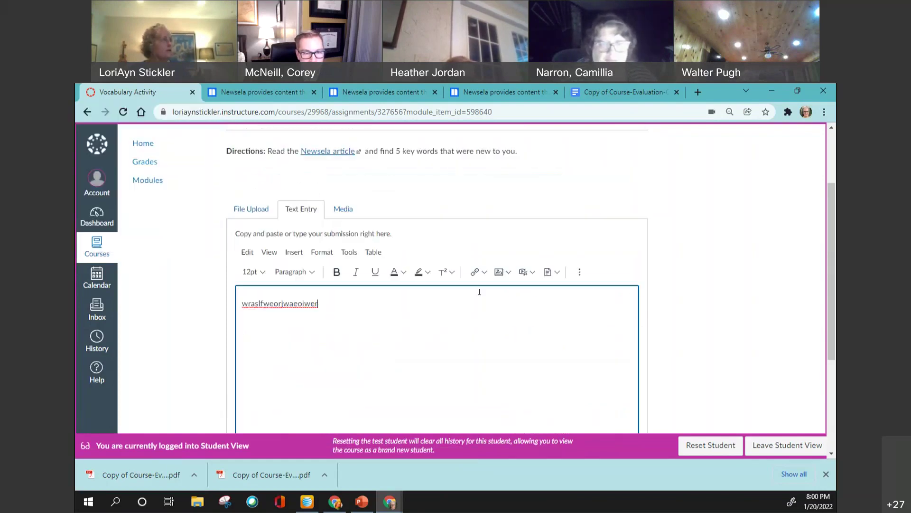
pyautogui.click(253, 211)
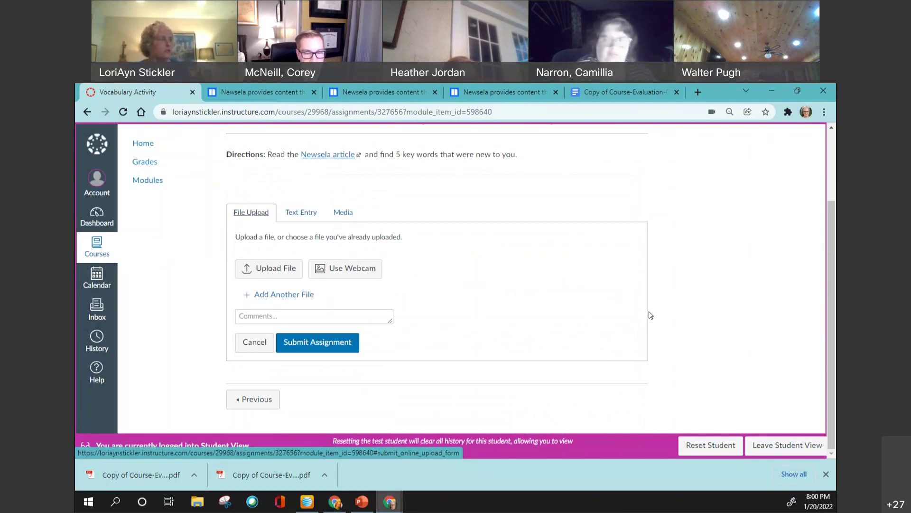
pyautogui.click(344, 212)
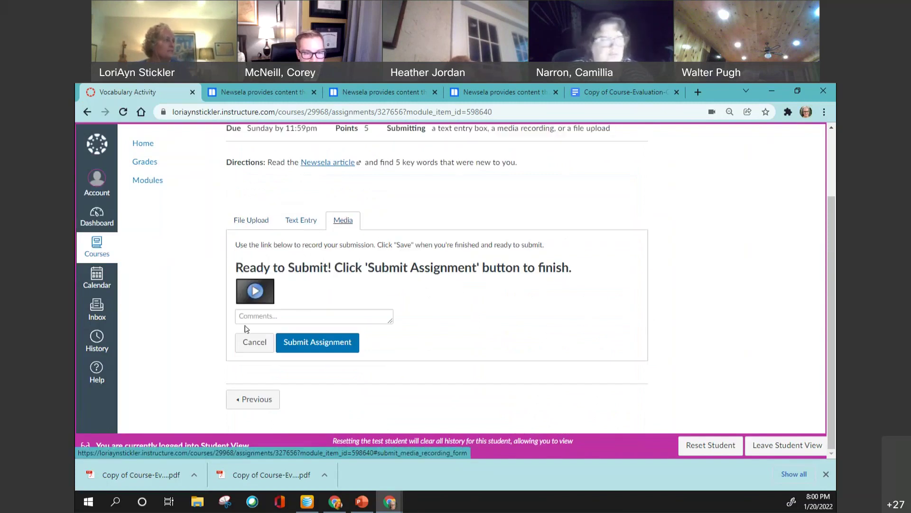
pyautogui.click(301, 219)
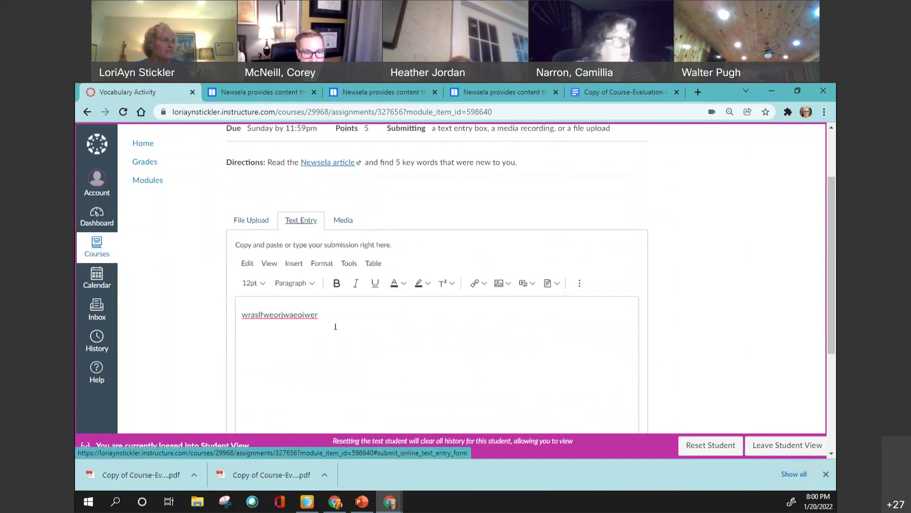
pyautogui.scroll(-3, 663, 307)
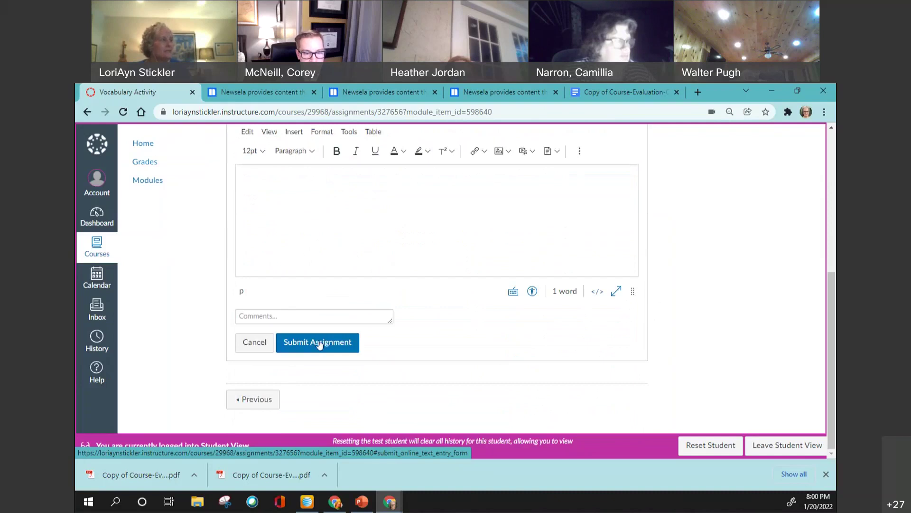
pyautogui.click(321, 344)
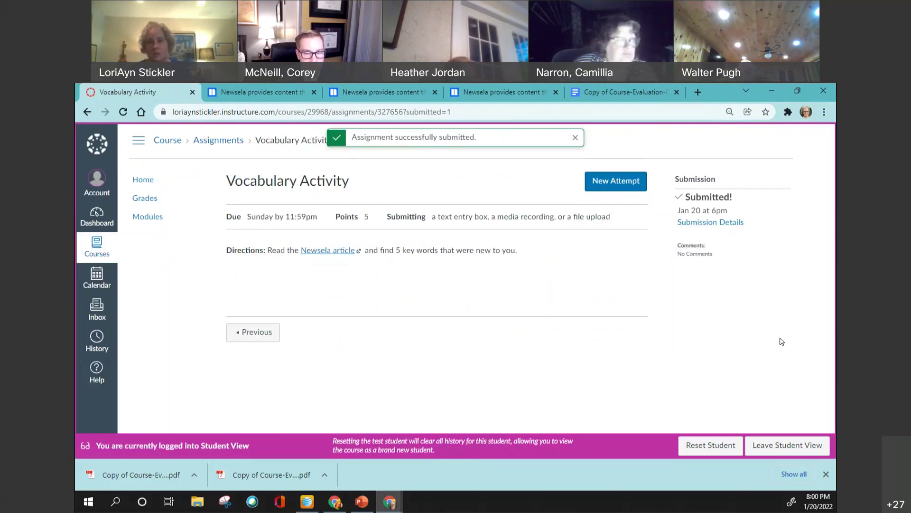
# - Leave Student View and open the Vocabulary Activity's submission in SpeedGrader from the course modules
pyautogui.click(787, 452)
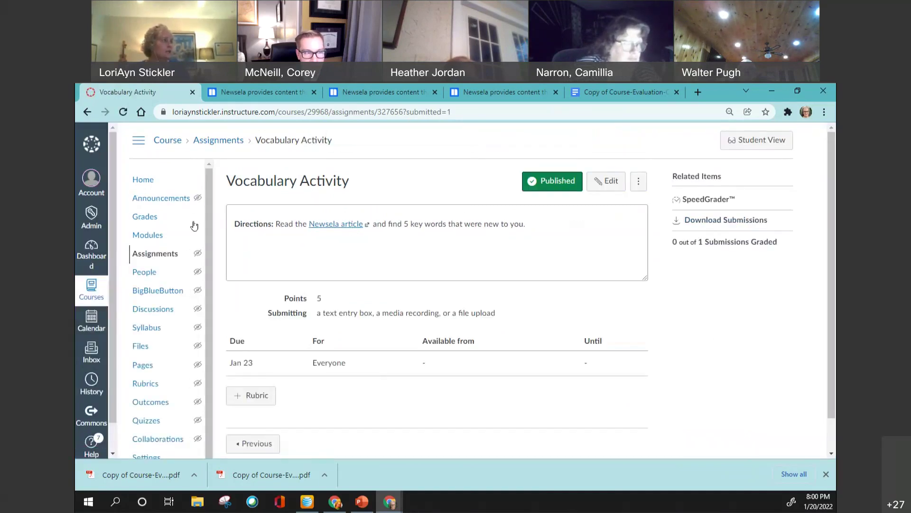
pyautogui.click(148, 235)
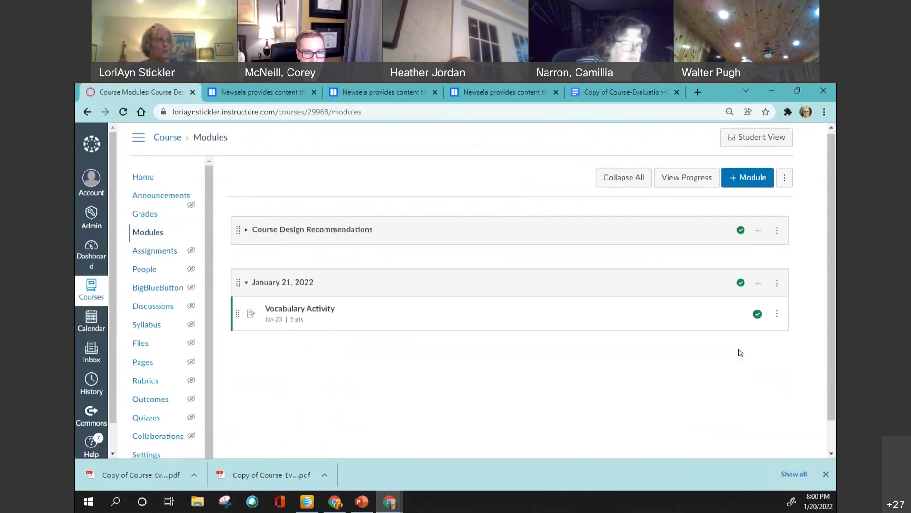
pyautogui.scroll(-1, 740, 352)
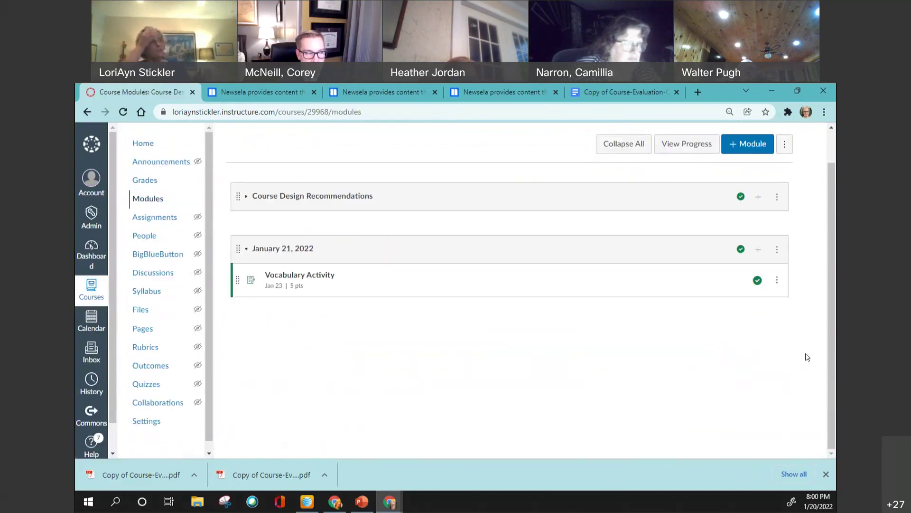
pyautogui.click(291, 275)
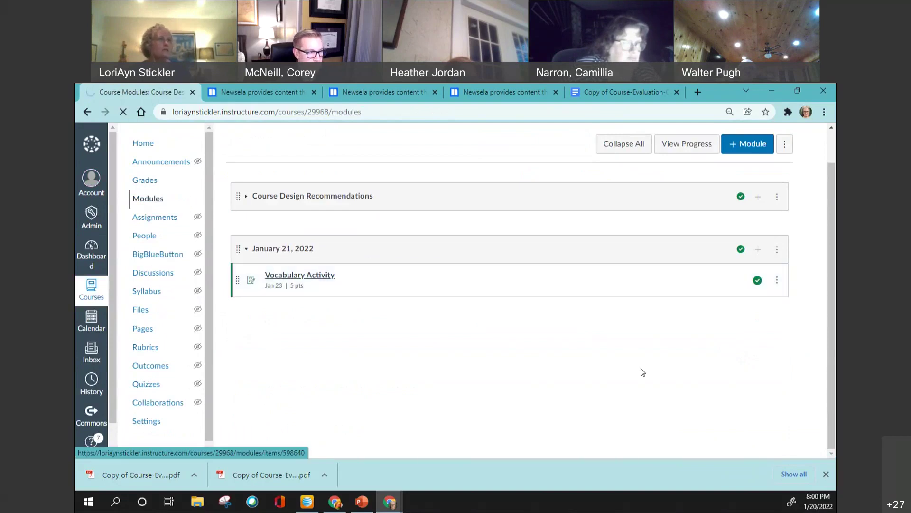
pyautogui.click(712, 201)
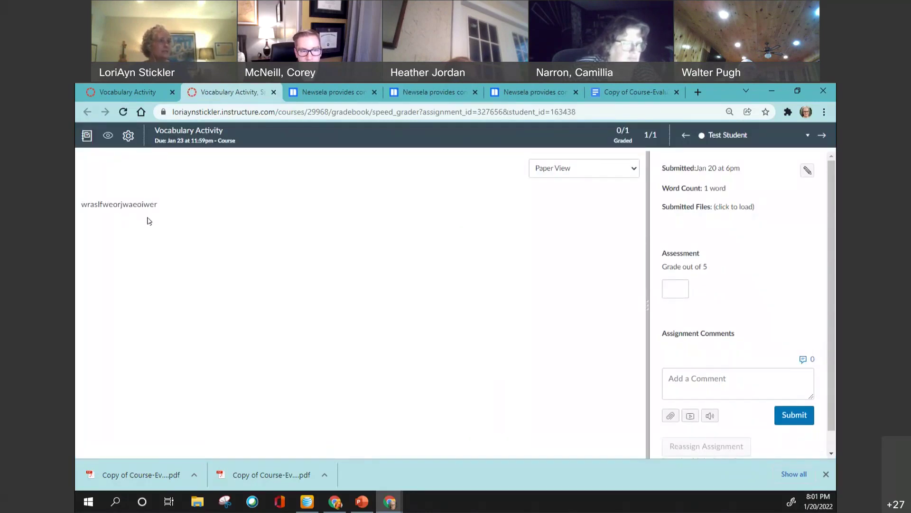
# - Check the submission's view options, then record a short media comment for the test student and submit it
pyautogui.click(634, 173)
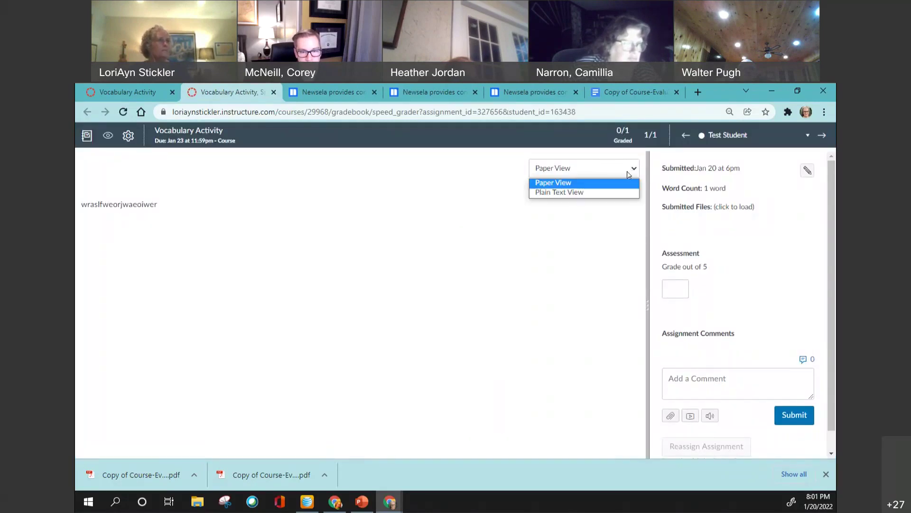
pyautogui.click(576, 277)
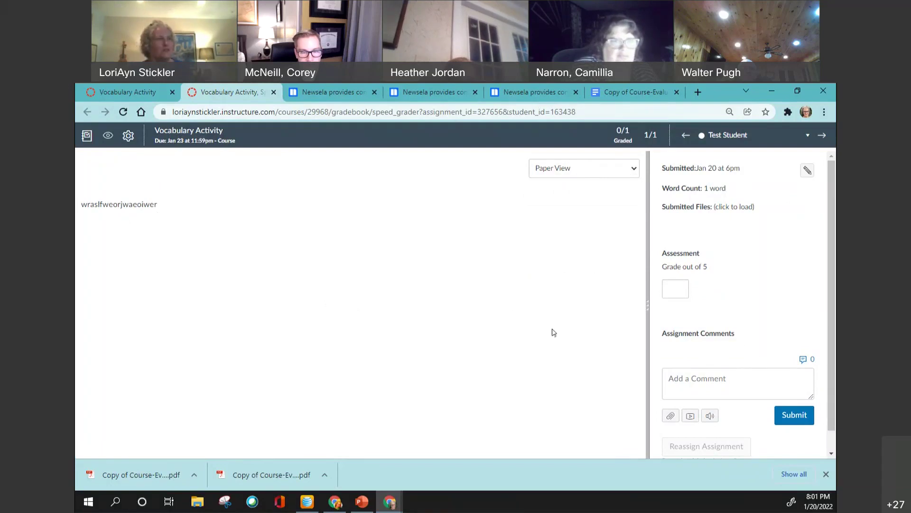
pyautogui.click(714, 379)
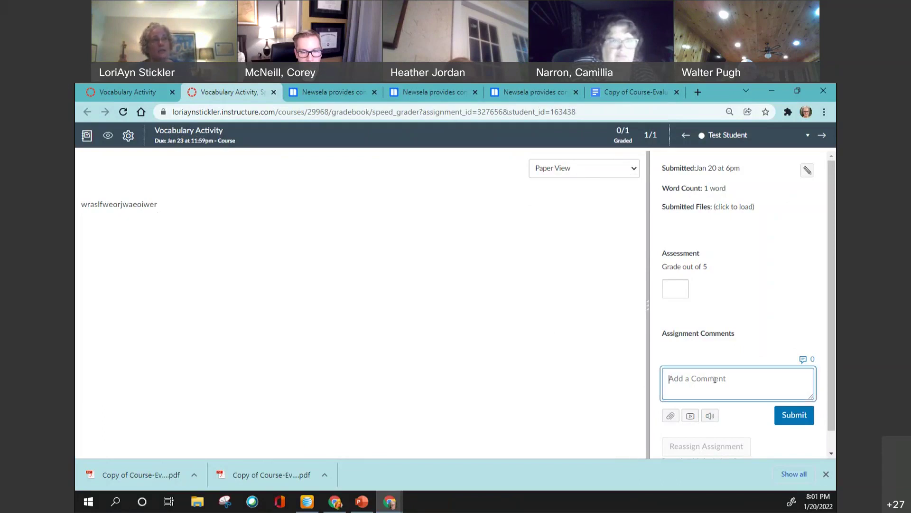
pyautogui.click(690, 416)
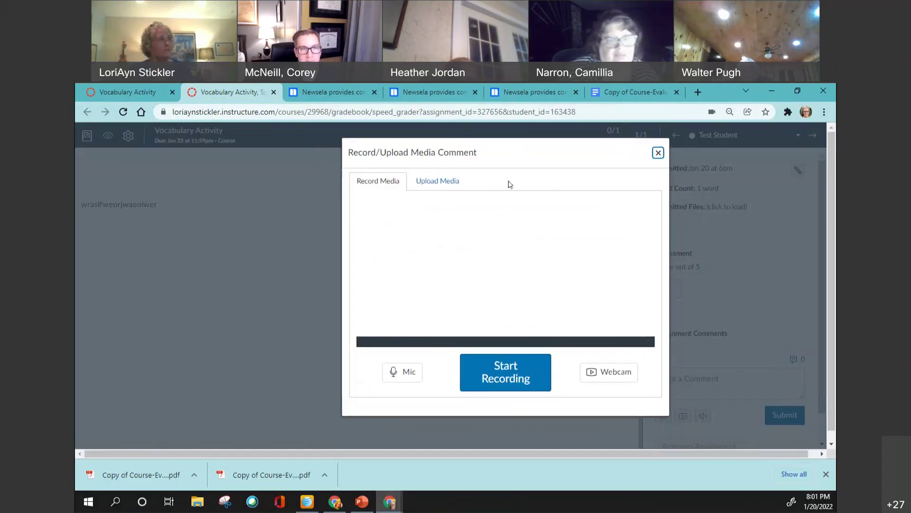
pyautogui.click(511, 377)
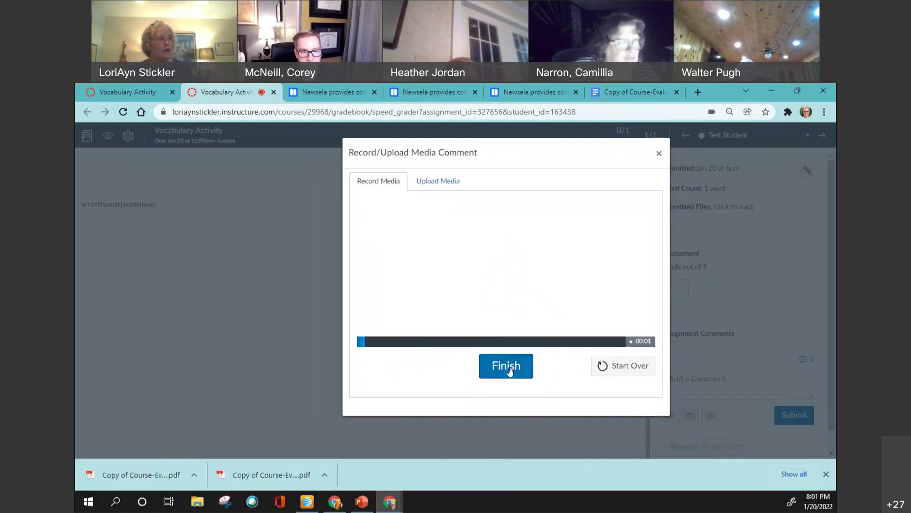
pyautogui.click(506, 367)
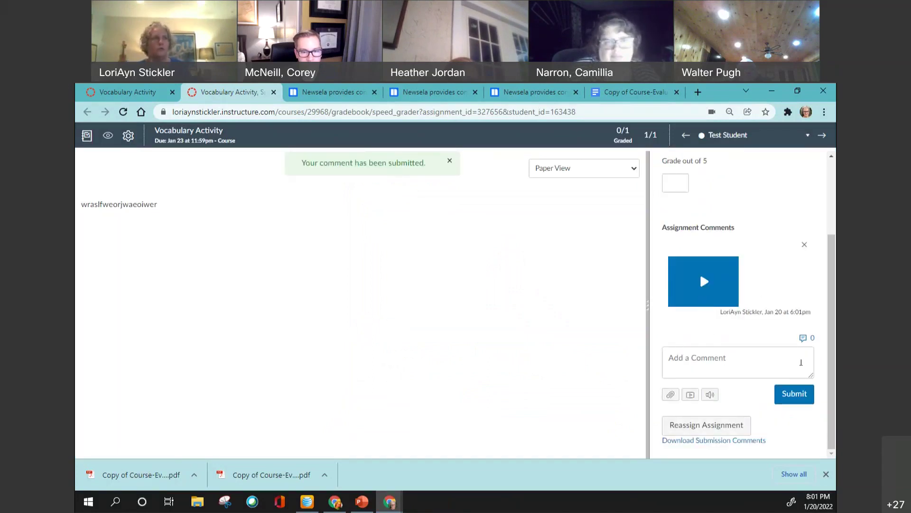
# - Grade the test student's Vocabulary Activity submission with 5 out of 5 points and submit the grade
pyautogui.scroll(2, 751, 342)
pyautogui.click(675, 288)
pyautogui.press('Down')
pyautogui.write('5')
pyautogui.scroll(-3, 754, 399)
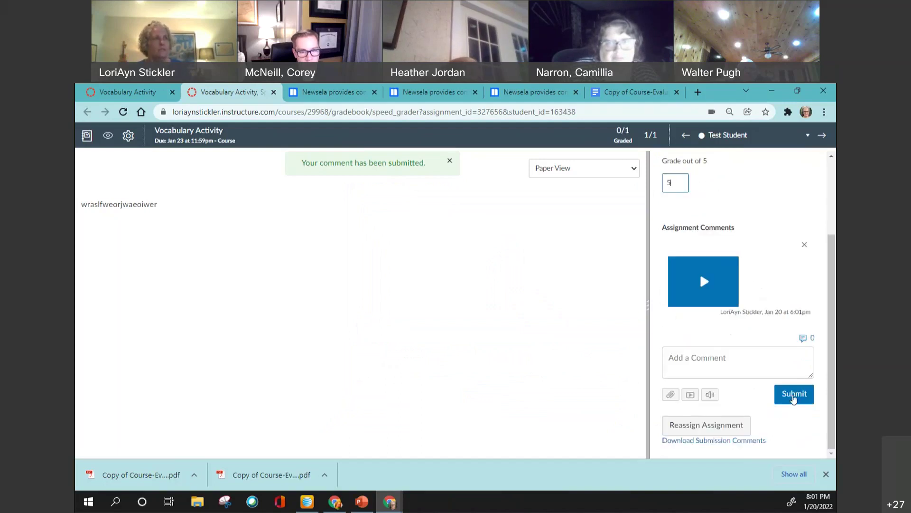
pyautogui.click(818, 295)
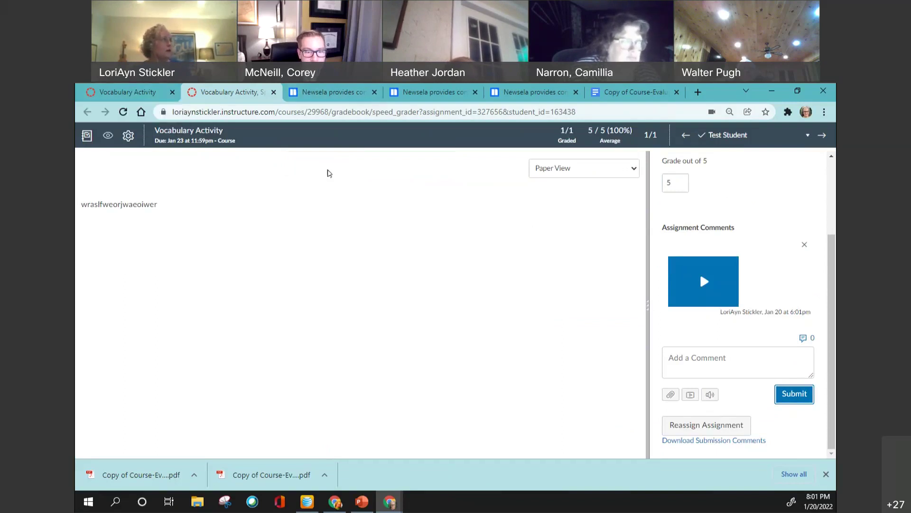
# - Reopen the submission in SpeedGrader from the assignment page, review its grade and comments, and return to the course modules
pyautogui.click(195, 133)
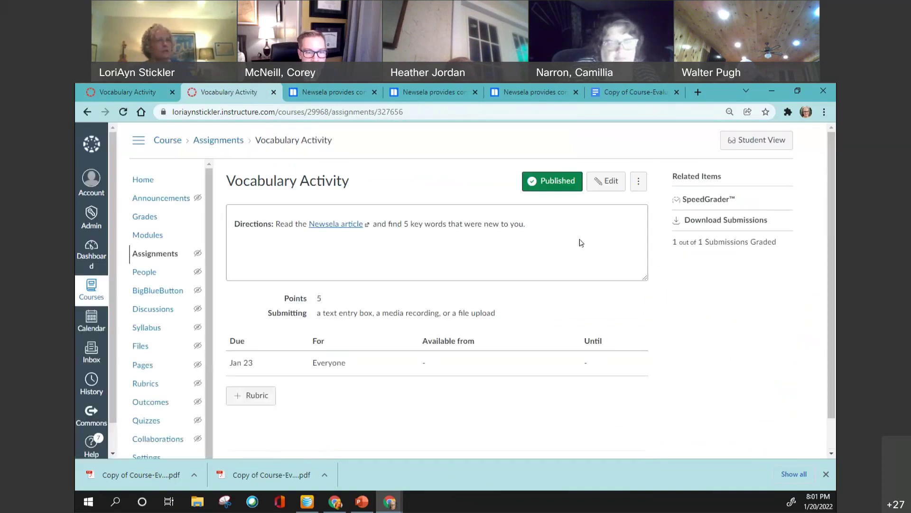
pyautogui.click(710, 200)
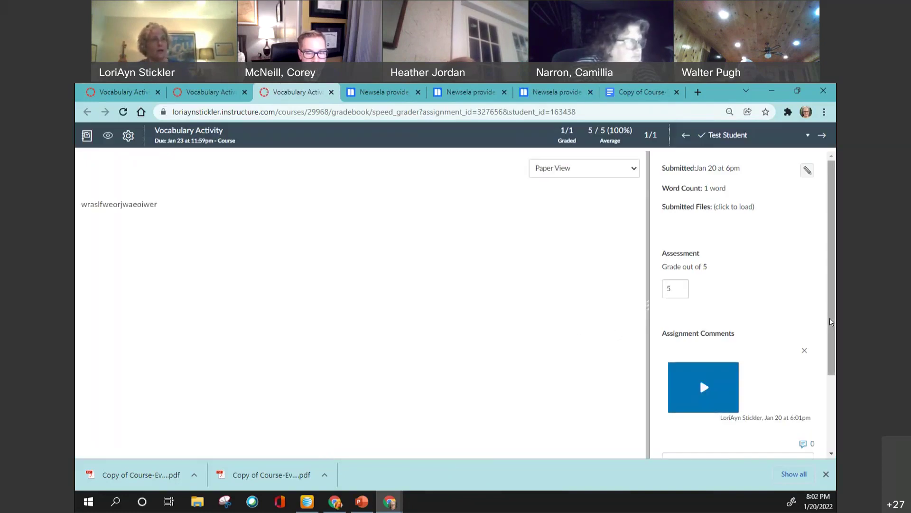
pyautogui.moveTo(832, 322); pyautogui.dragTo(830, 398)
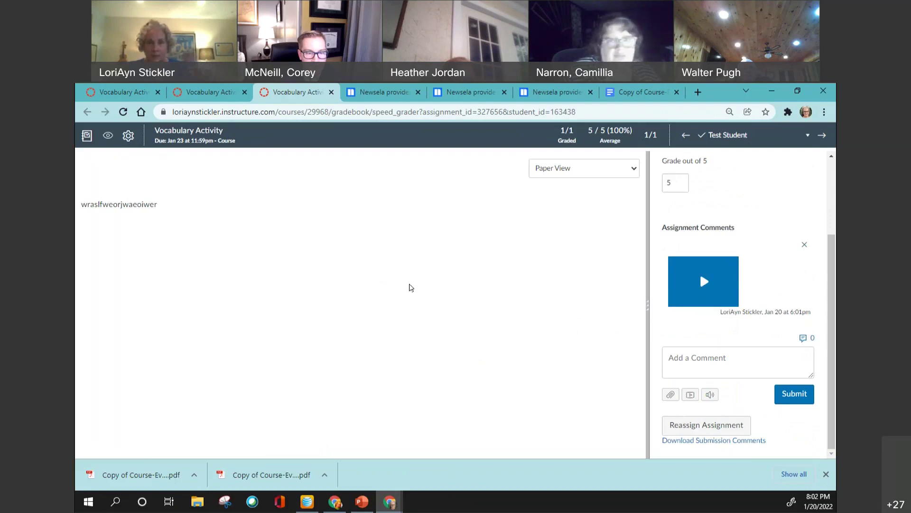
pyautogui.click(192, 133)
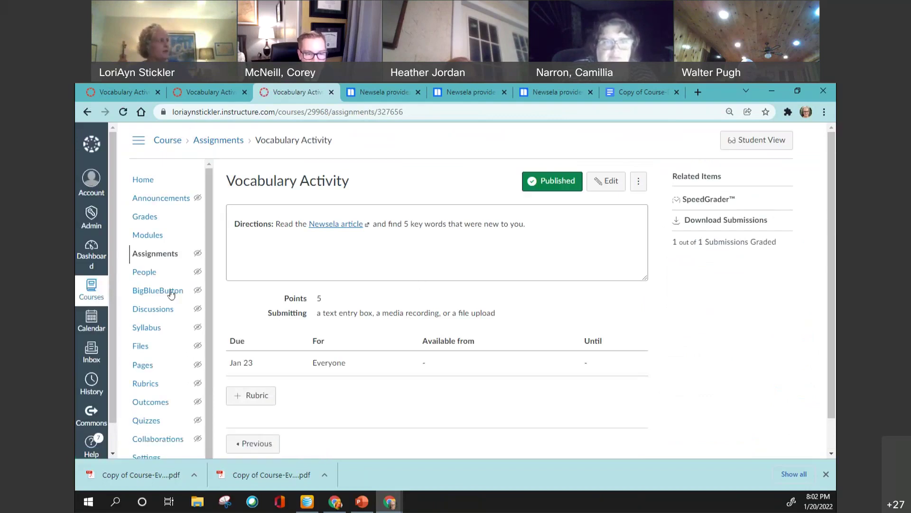
pyautogui.click(147, 235)
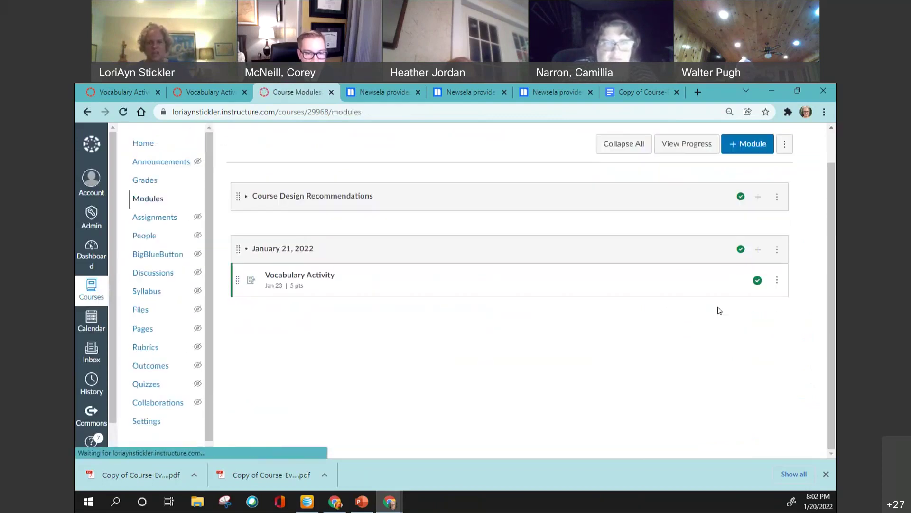
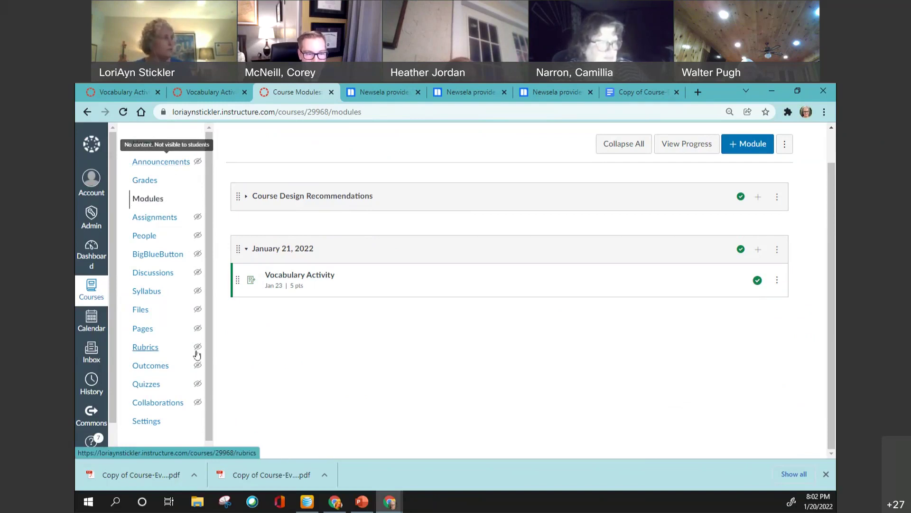
# - In the course settings' additional options, enable showing recent announcements on the course home page
pyautogui.click(147, 422)
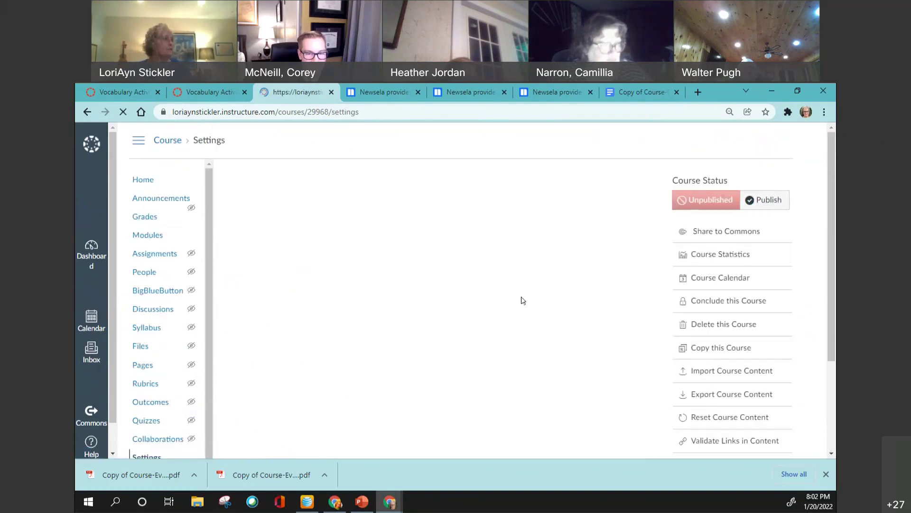
pyautogui.scroll(-5, 565, 265)
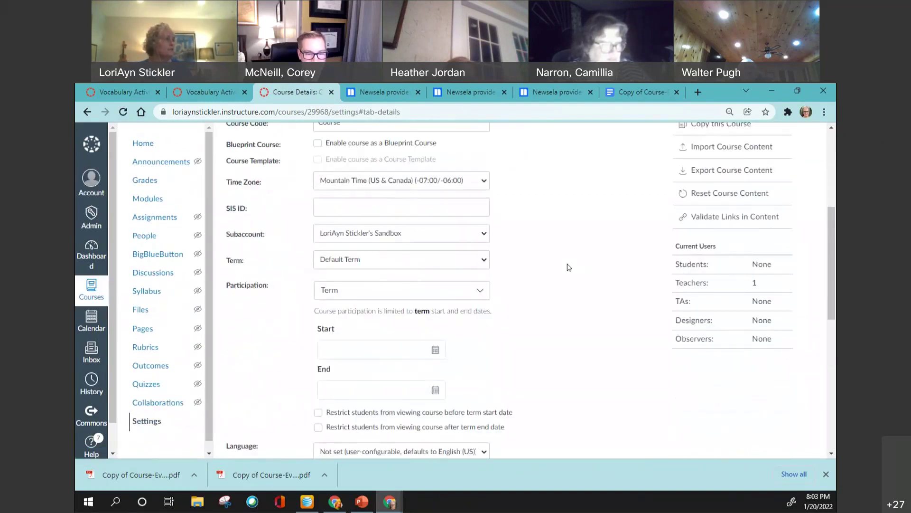
pyautogui.scroll(-6, 569, 267)
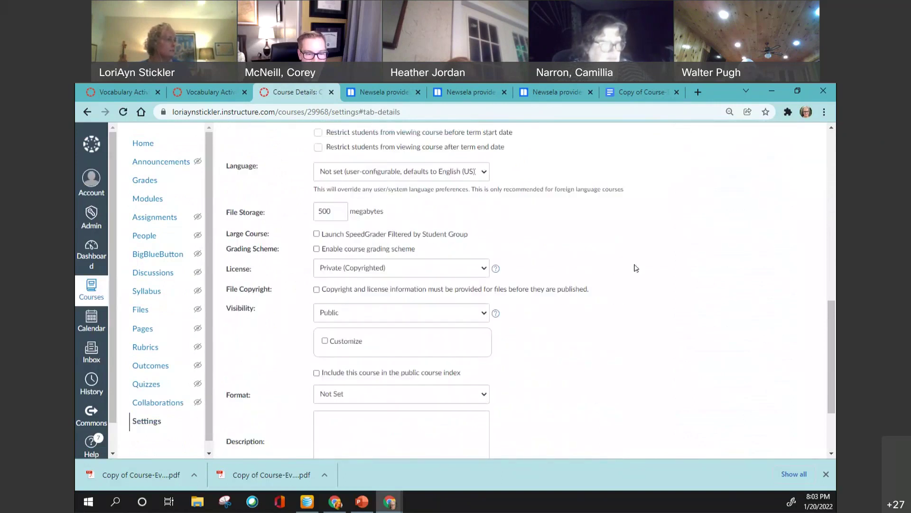
pyautogui.scroll(-3, 636, 268)
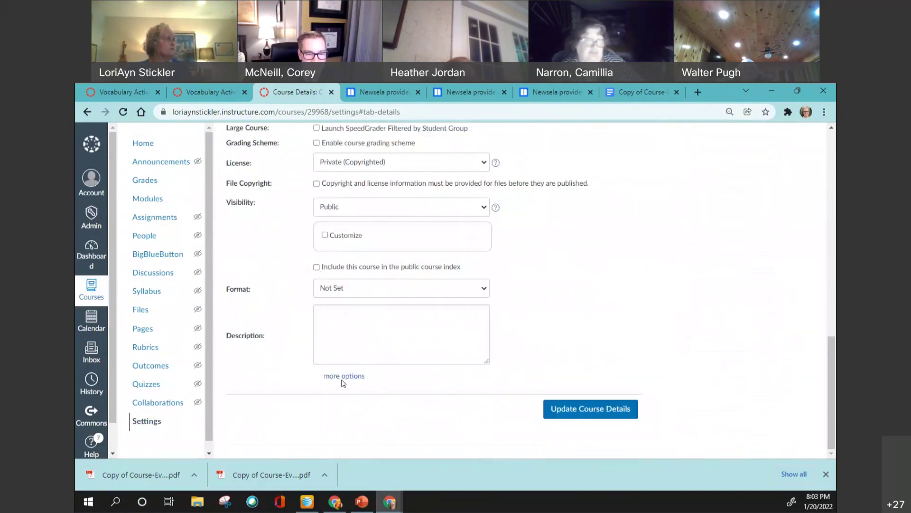
pyautogui.click(345, 378)
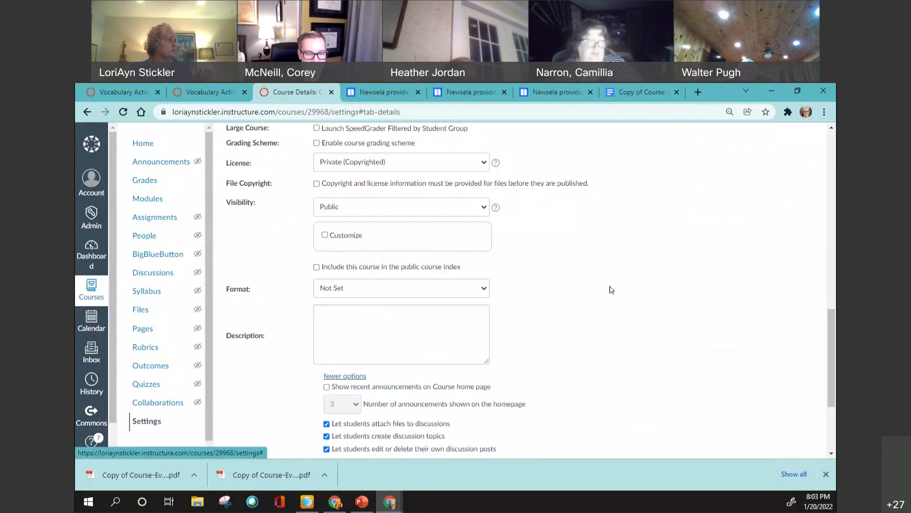
pyautogui.scroll(-3, 625, 287)
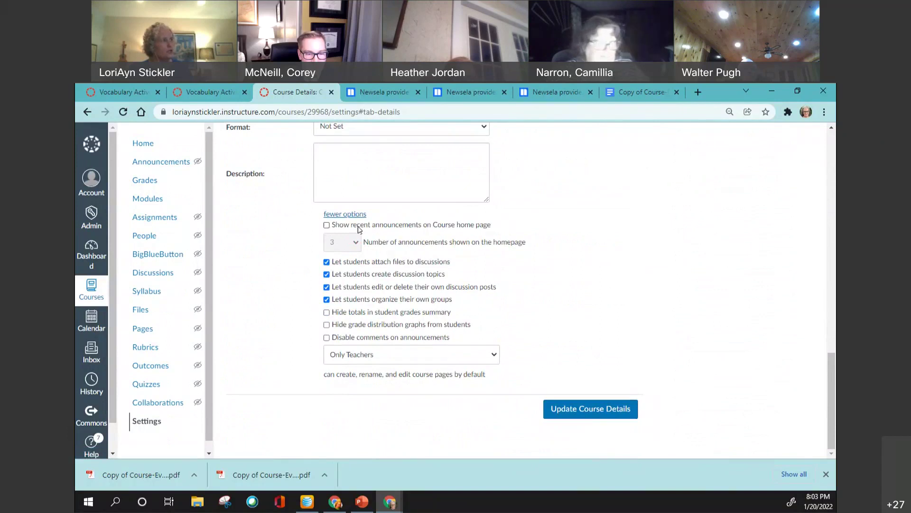
pyautogui.click(326, 225)
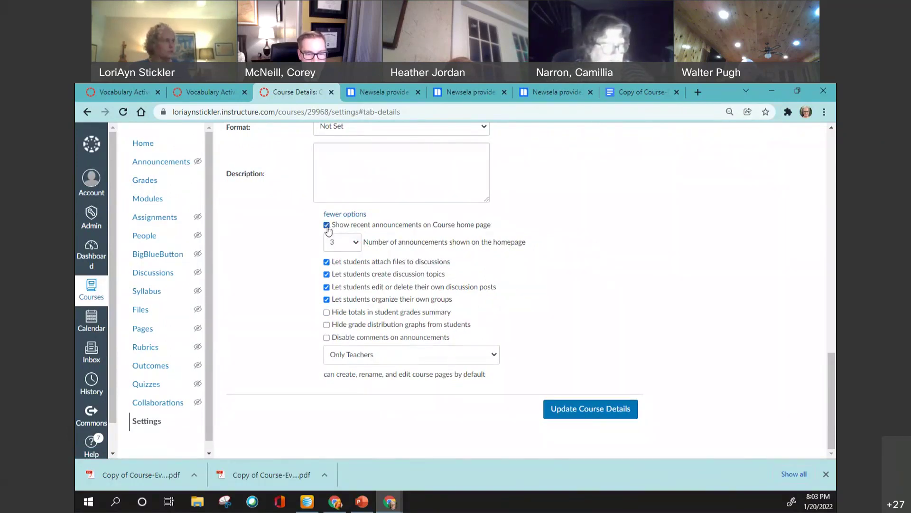
pyautogui.hotkey('ctrl', '+')
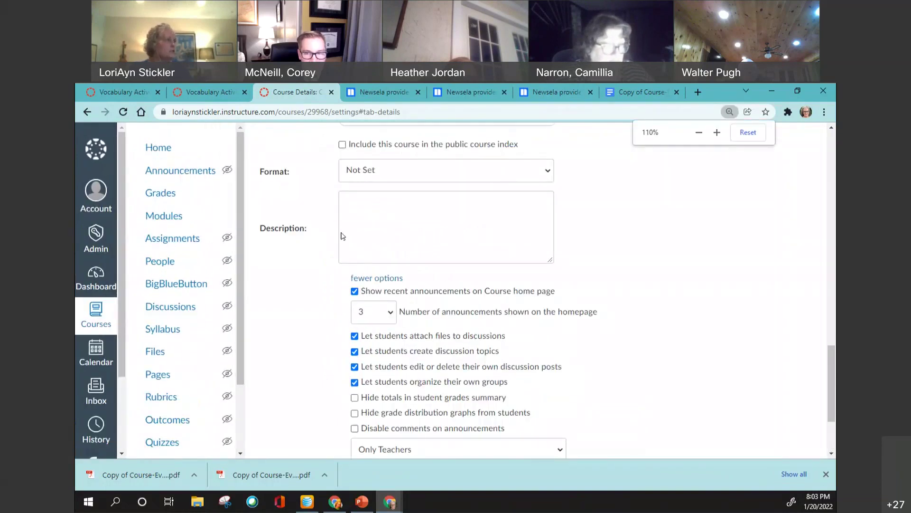
pyautogui.click(354, 292)
pyautogui.click(354, 292)
pyautogui.scroll(-1, 603, 285)
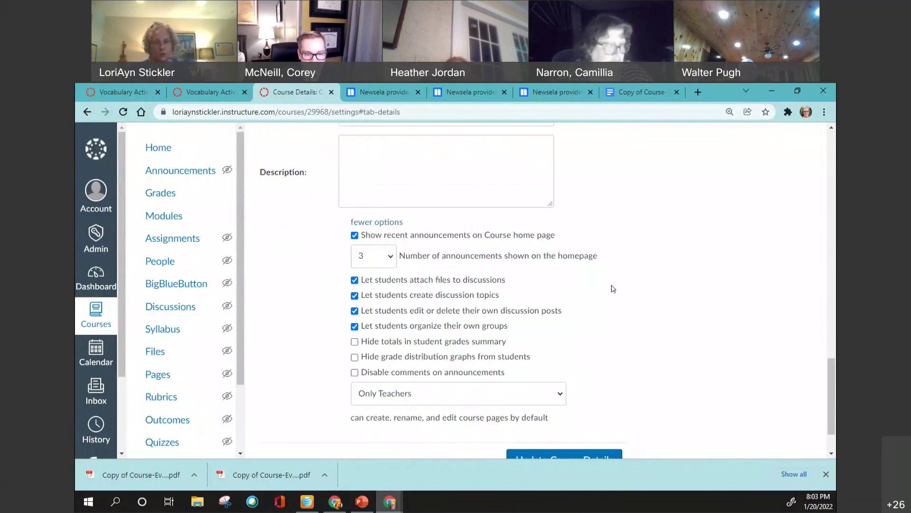
# - Set the number of announcements shown on the homepage to 1 and update the course details
pyautogui.click(390, 258)
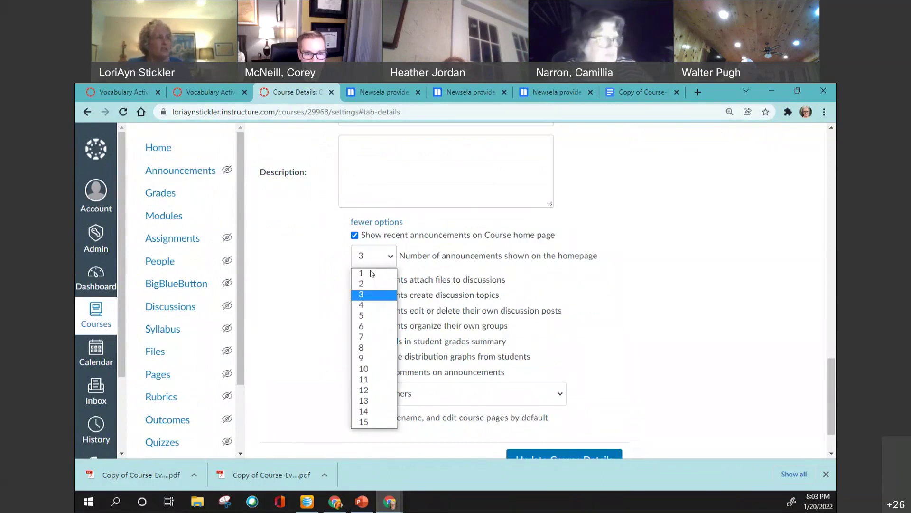
pyautogui.click(372, 273)
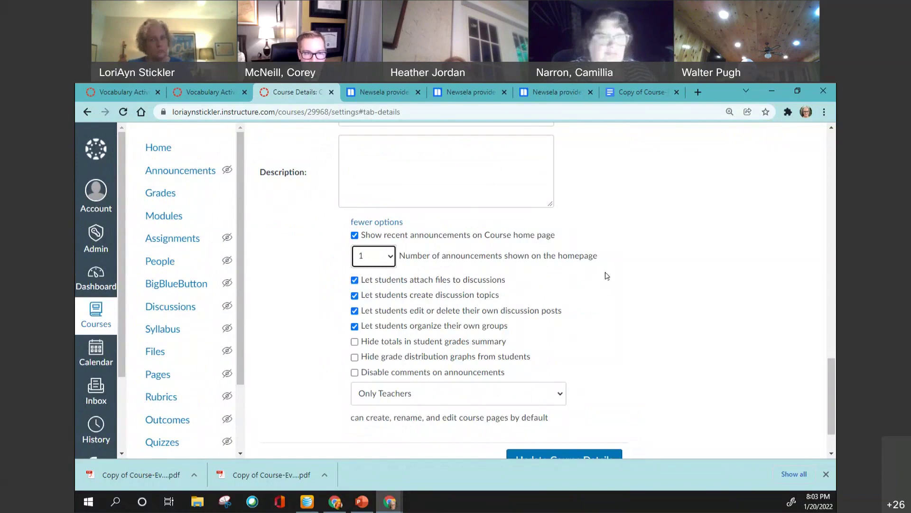
pyautogui.scroll(-2, 693, 401)
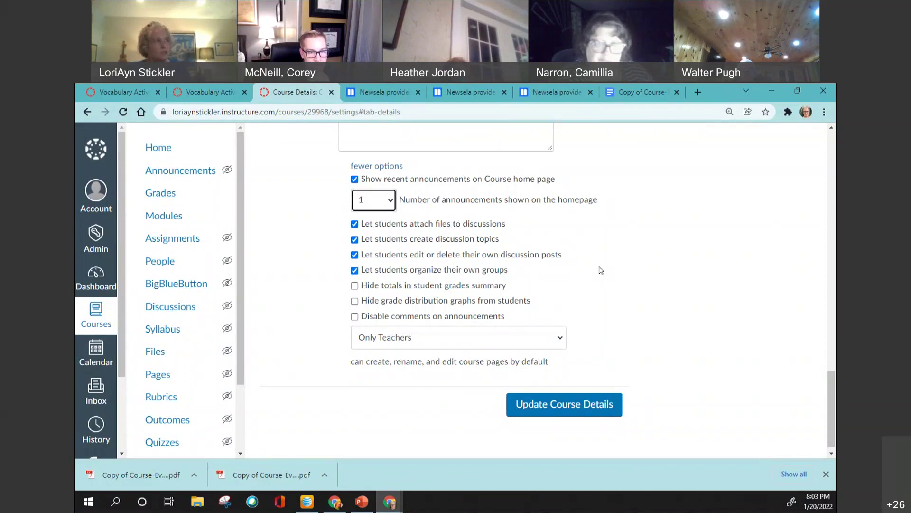
pyautogui.click(572, 411)
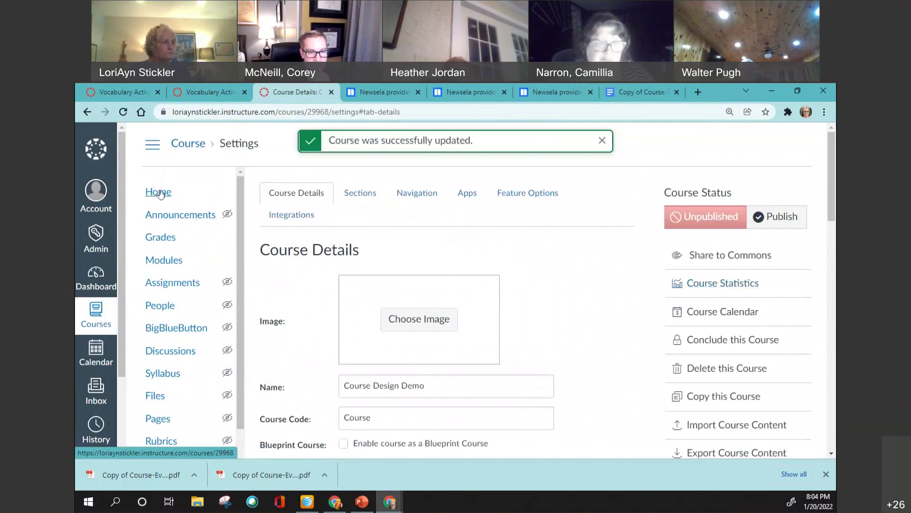
# - Check the Recent Announcements section on the course home page
pyautogui.click(158, 193)
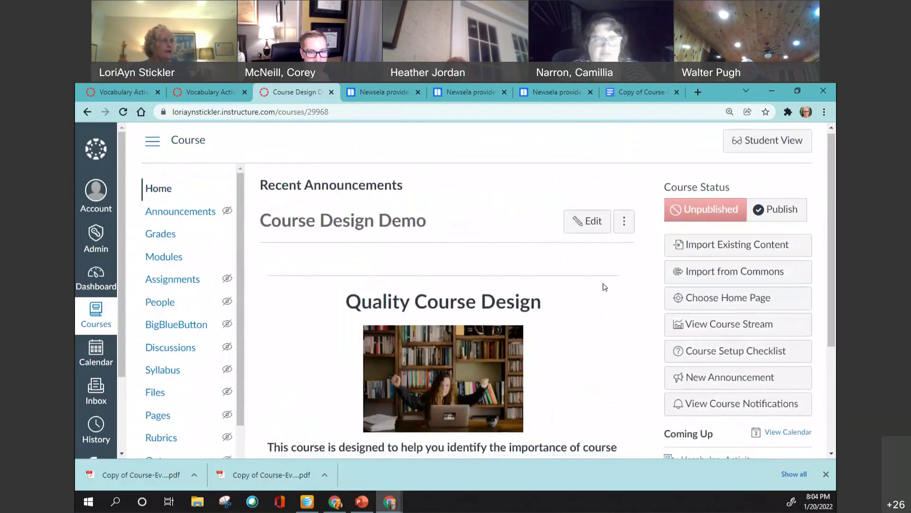
pyautogui.moveTo(409, 193); pyautogui.dragTo(255, 189)
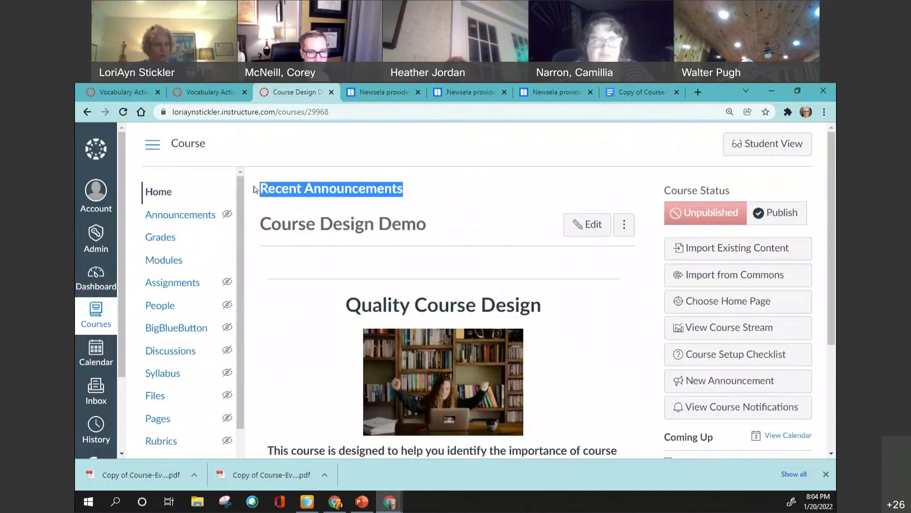
pyautogui.hotkey('ctrl', '-')
pyautogui.hotkey('ctrl', '-')
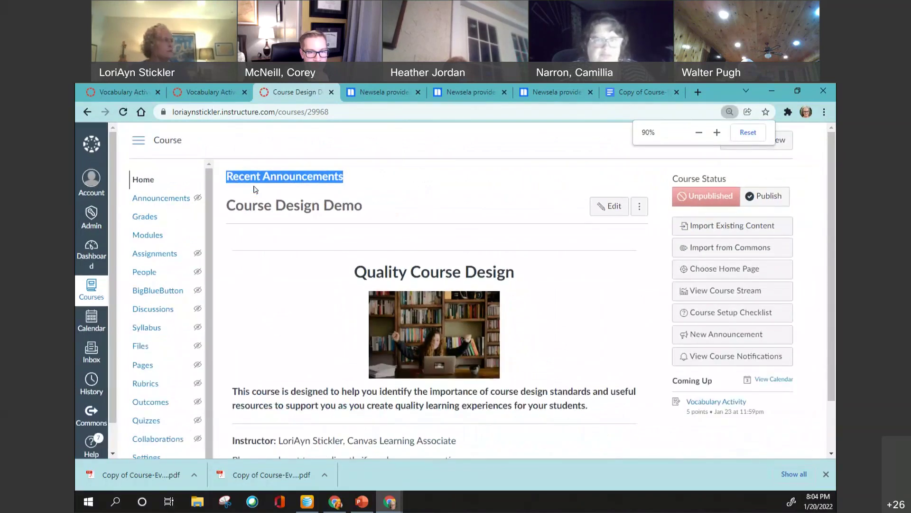
# - Start a new course announcement titled "Homework for Jan 21st"
pyautogui.click(176, 199)
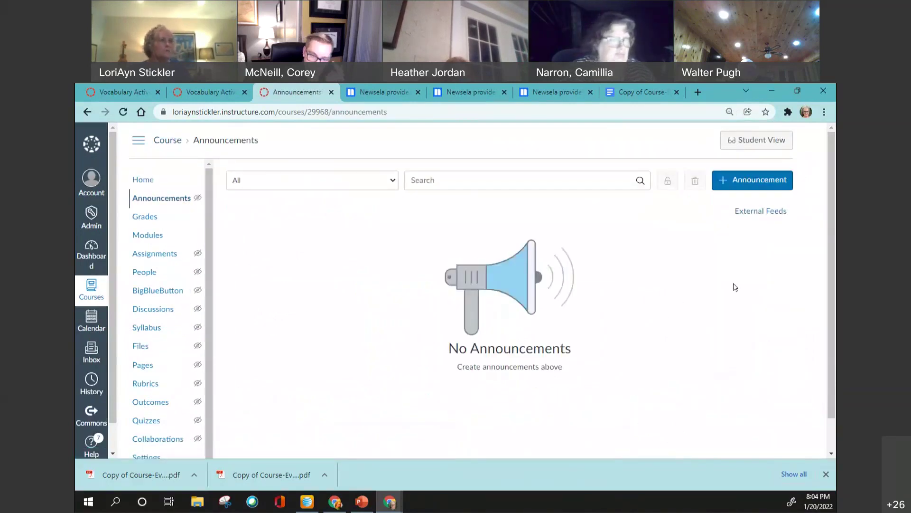
pyautogui.click(758, 183)
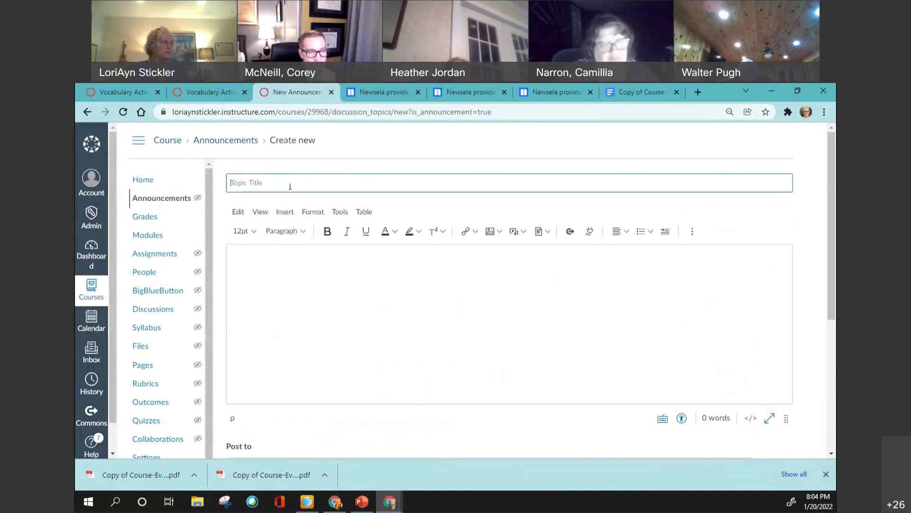
pyautogui.write('Ha')
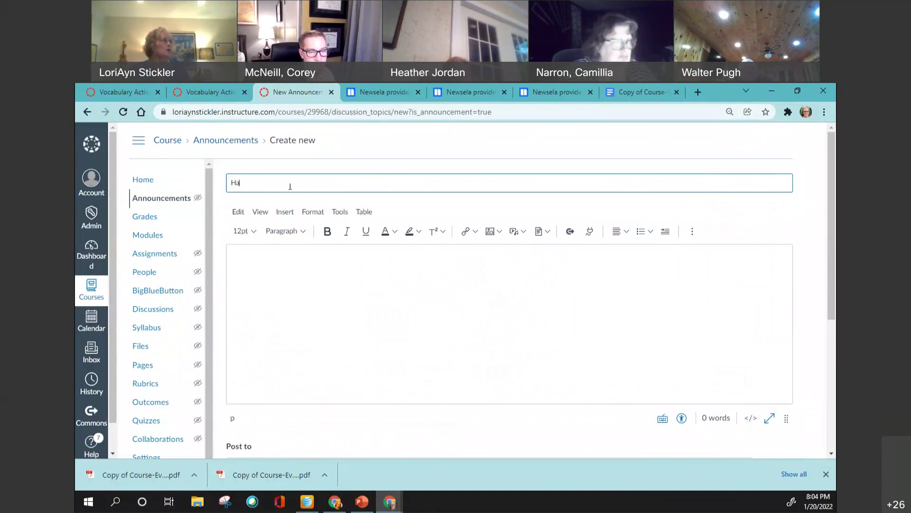
pyautogui.write('mework for Jan 21st')
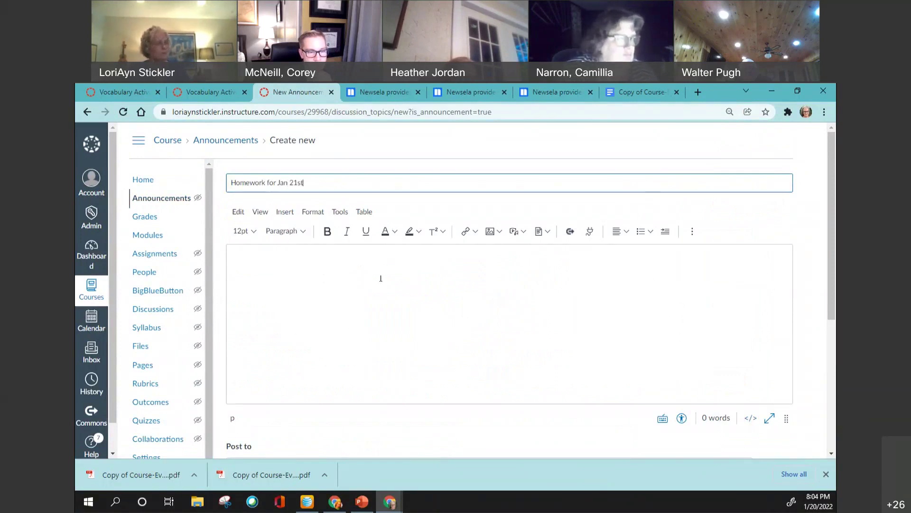
# - Enter "This weekend your homework is to..." as the announcement's body text
pyautogui.click(379, 278)
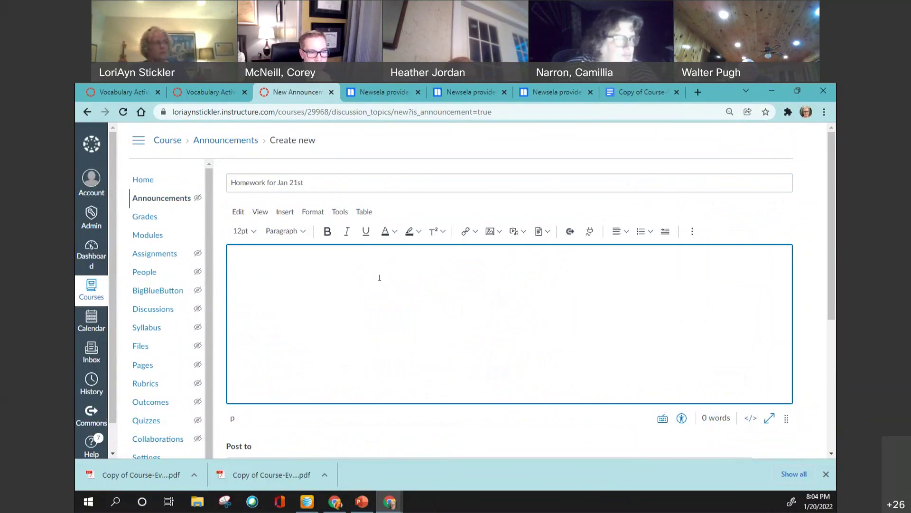
pyautogui.write('This weekend')
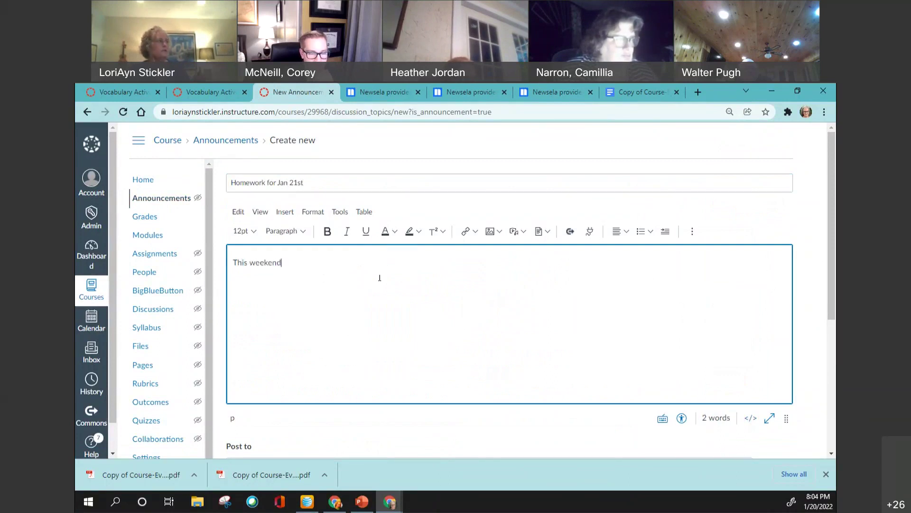
pyautogui.write(' your h')
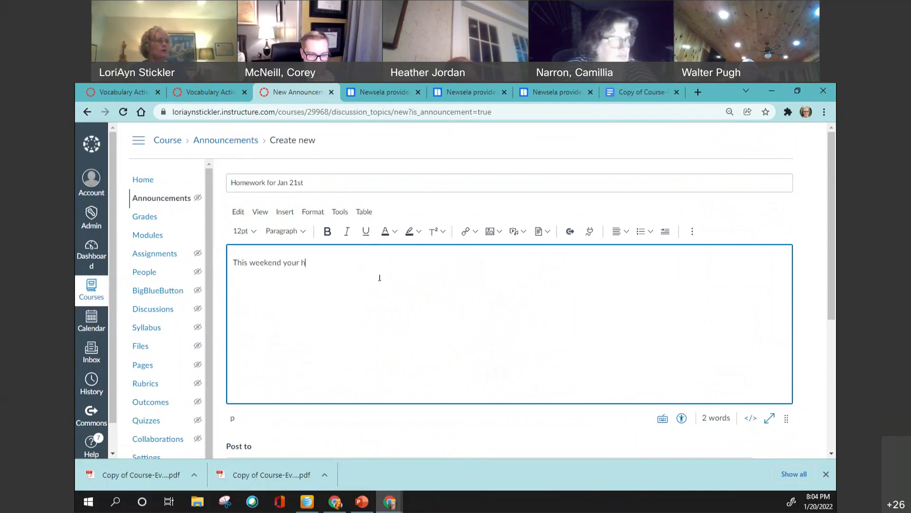
pyautogui.write('omework is to...')
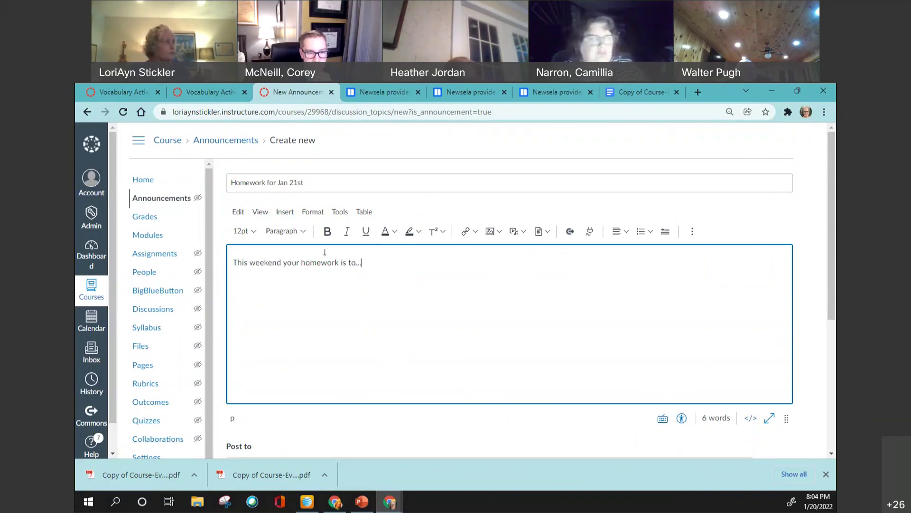
# - Format the announcement's body text as bold 14pt Heading 4
pyautogui.moveTo(363, 264); pyautogui.dragTo(232, 220)
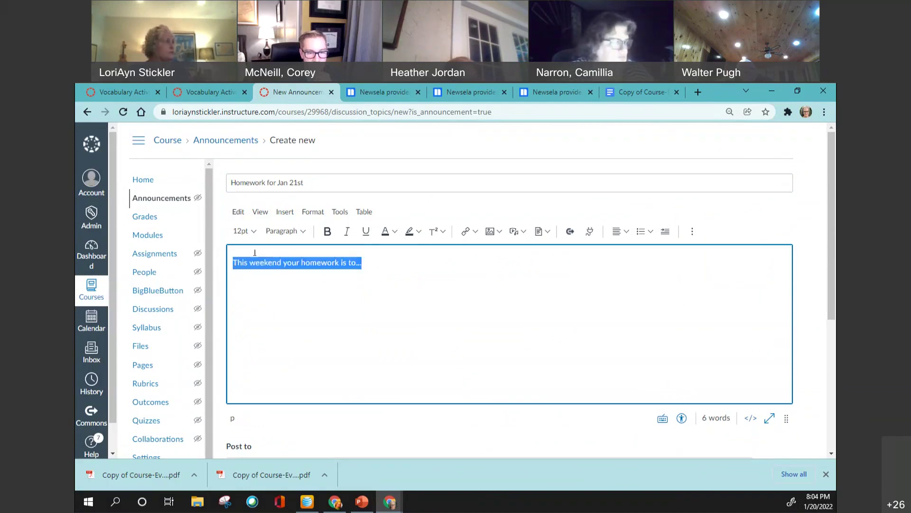
pyautogui.click(244, 231)
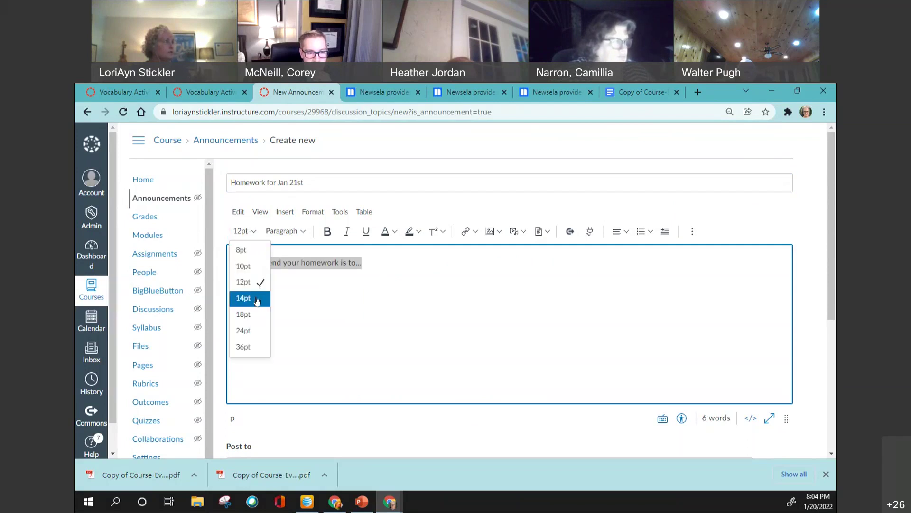
pyautogui.press('Return')
pyautogui.click(328, 237)
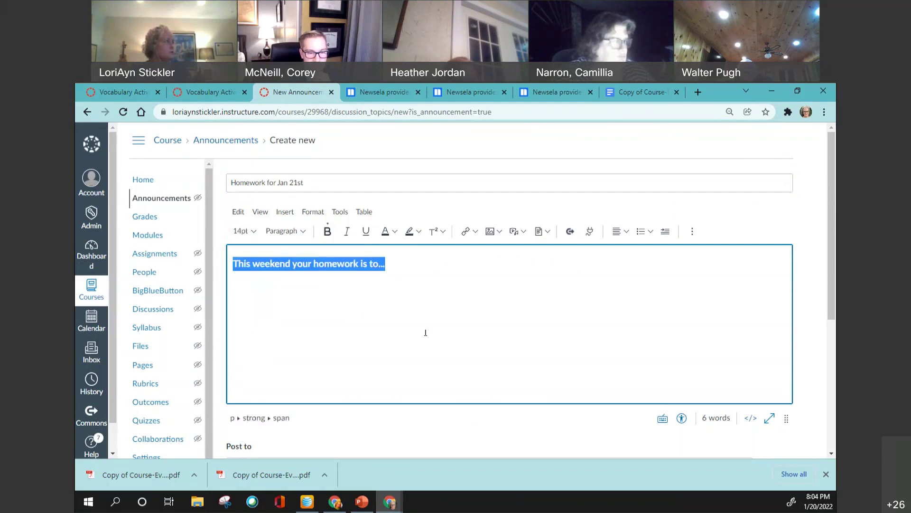
pyautogui.click(305, 232)
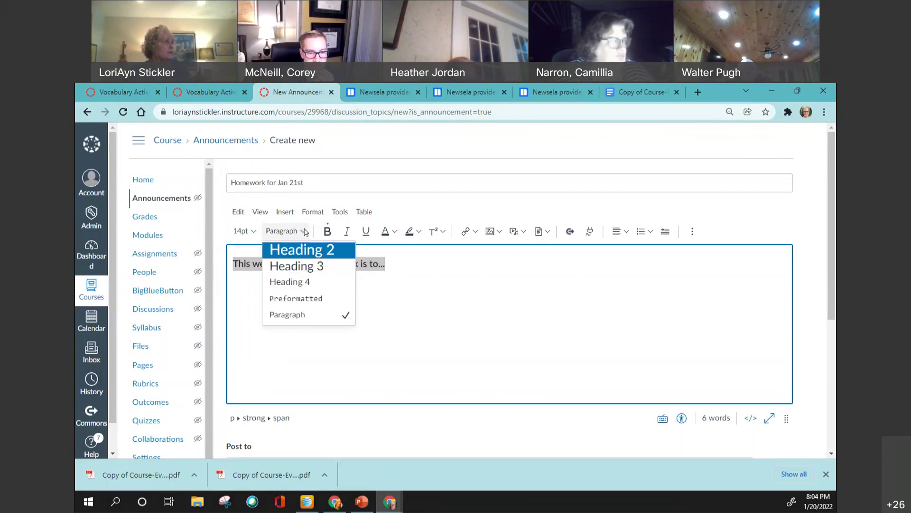
pyautogui.click(284, 281)
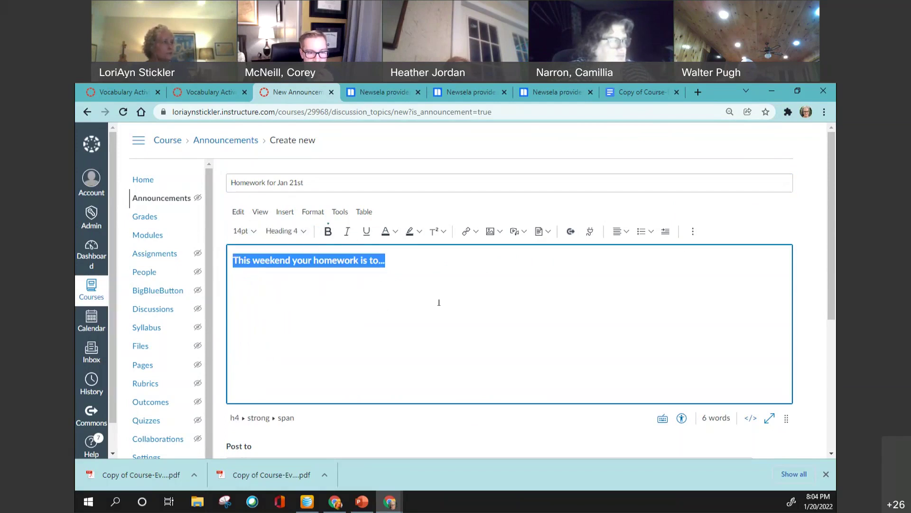
pyautogui.click(650, 407)
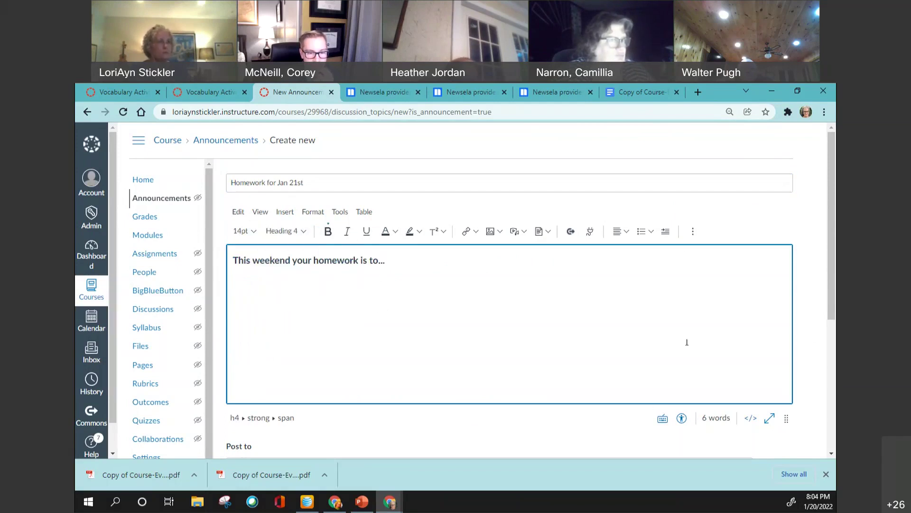
# - Allow liking on the announcement with user comments left off, and save it
pyautogui.moveTo(831, 309); pyautogui.dragTo(831, 436)
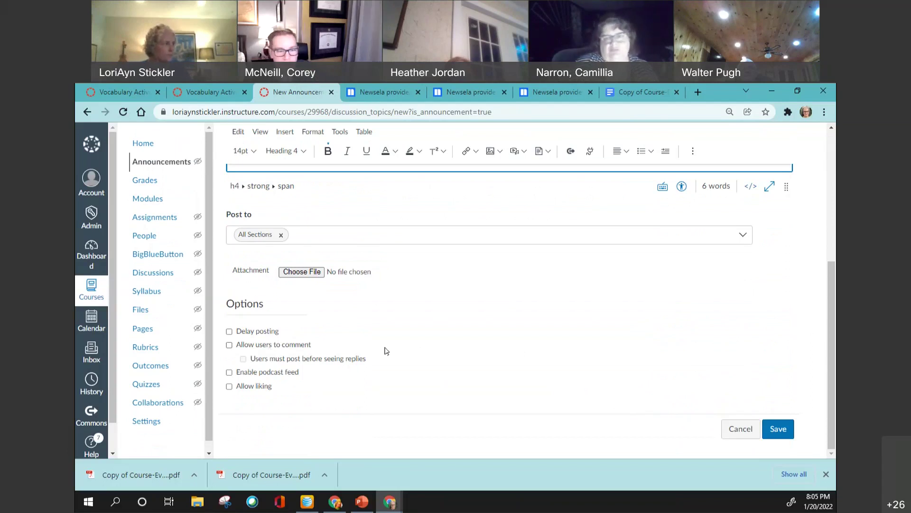
pyautogui.click(229, 345)
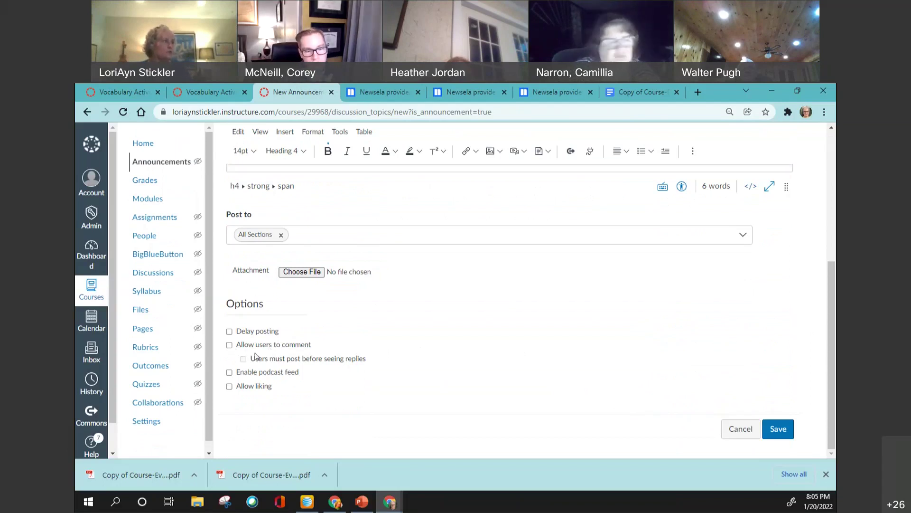
pyautogui.click(230, 345)
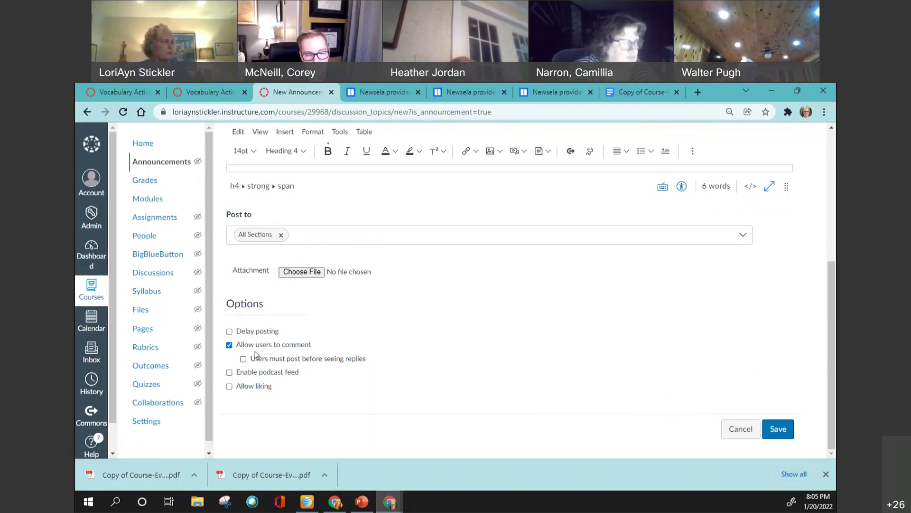
pyautogui.click(229, 387)
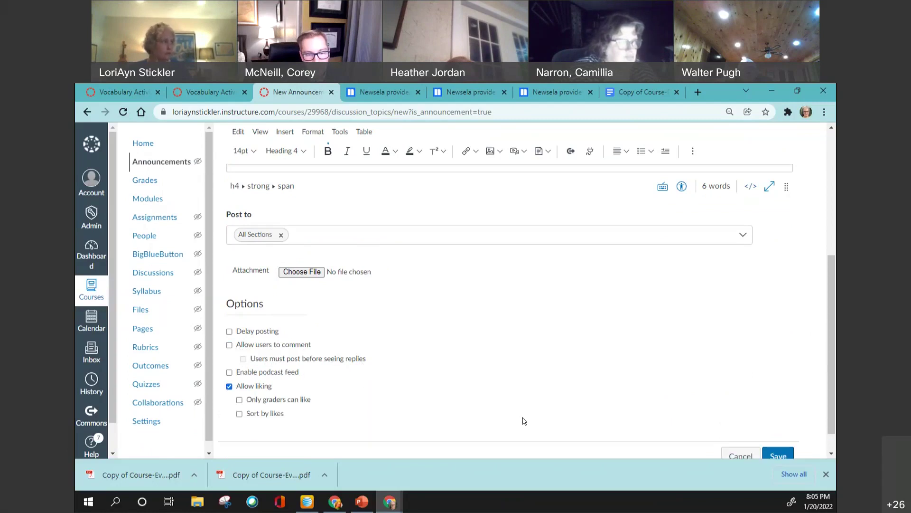
pyautogui.scroll(-1, 608, 357)
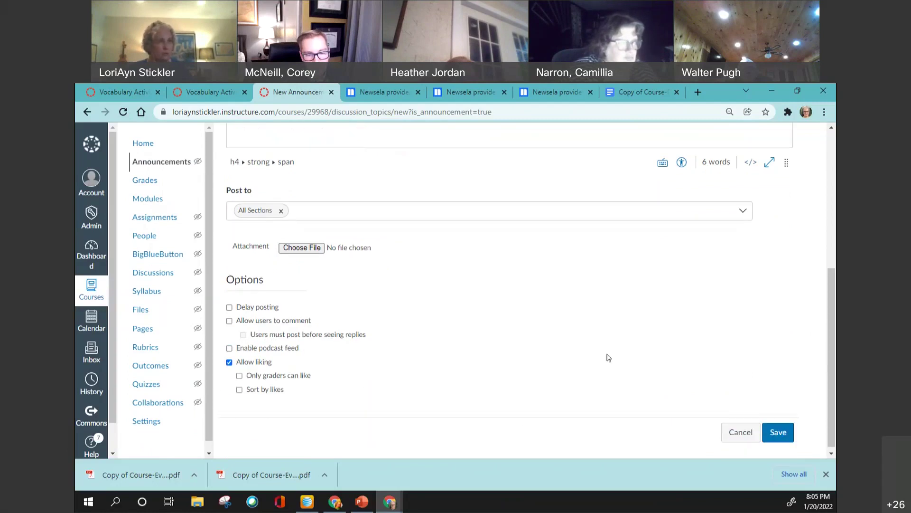
pyautogui.click(777, 430)
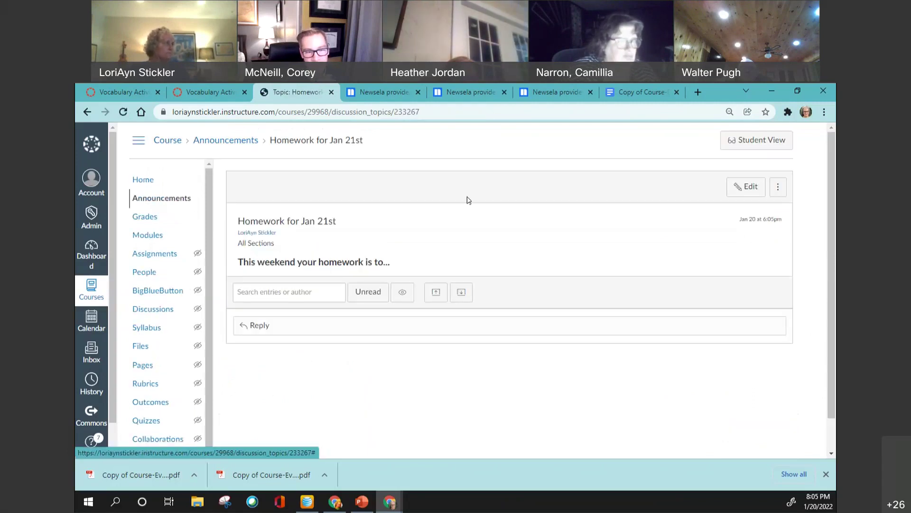
# - Check the new announcement on the course home page, in Student View and in the announcements list
pyautogui.click(142, 180)
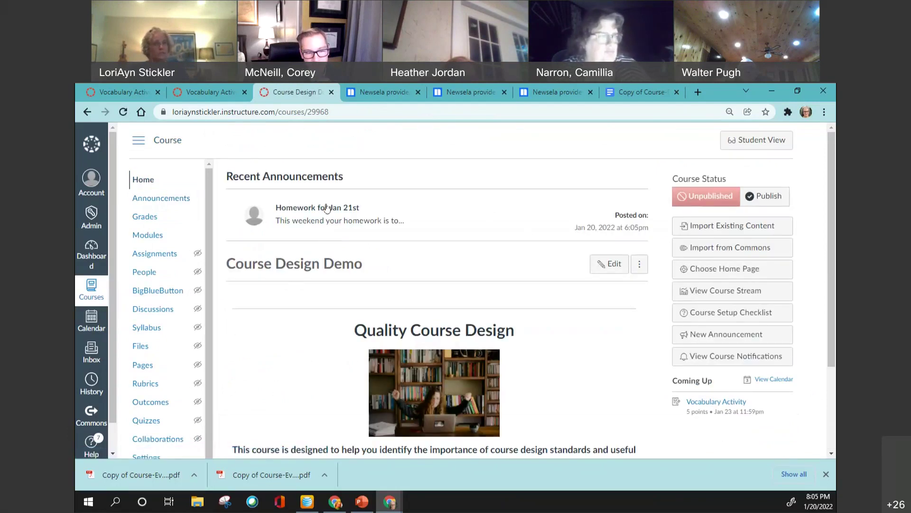
pyautogui.click(749, 143)
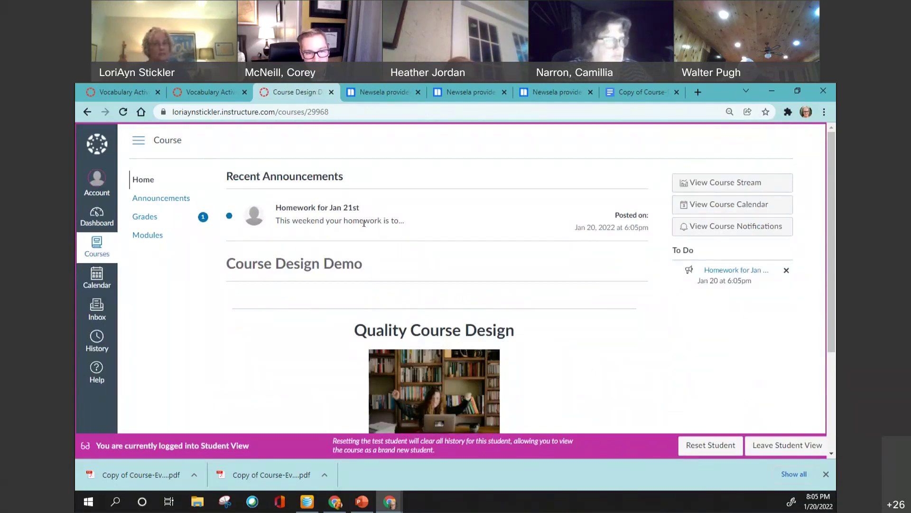
pyautogui.click(445, 217)
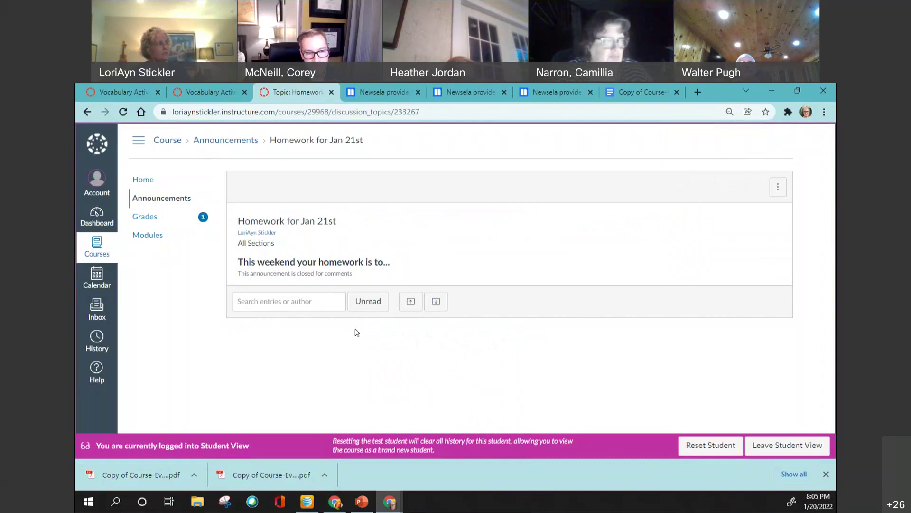
pyautogui.click(142, 180)
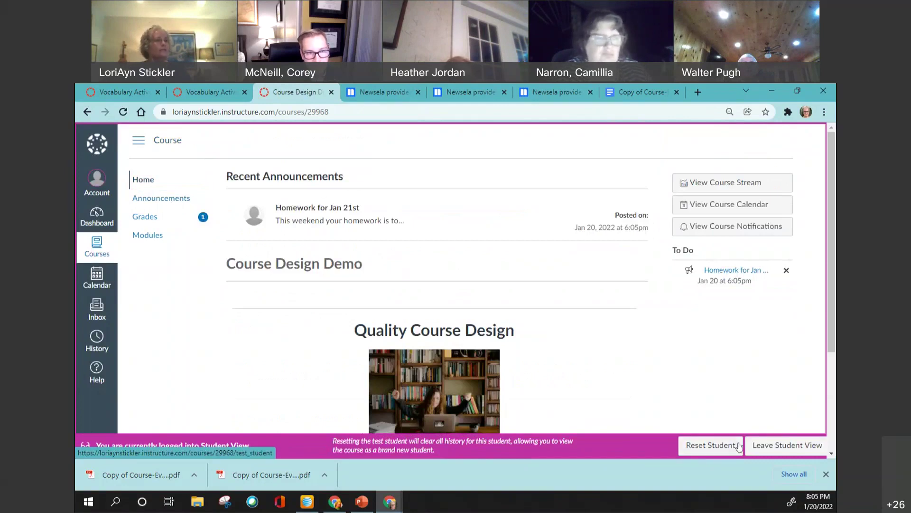
pyautogui.click(788, 446)
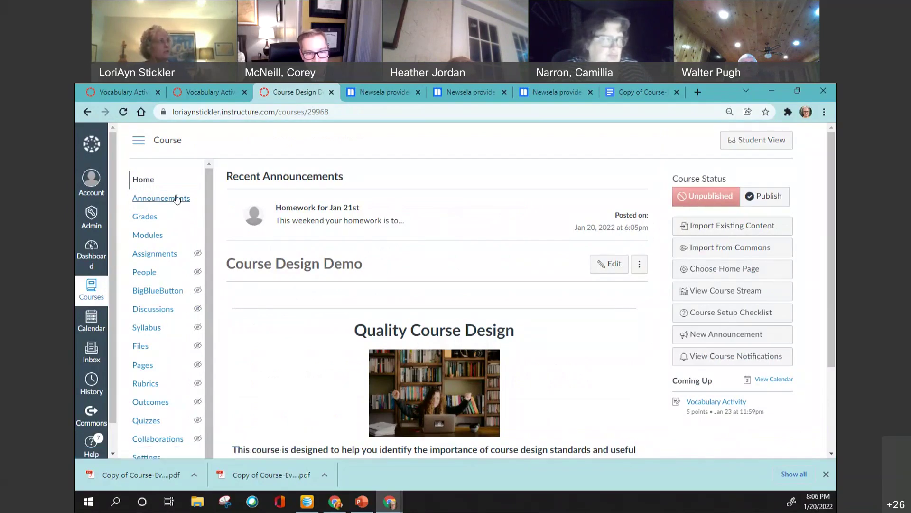
pyautogui.click(178, 198)
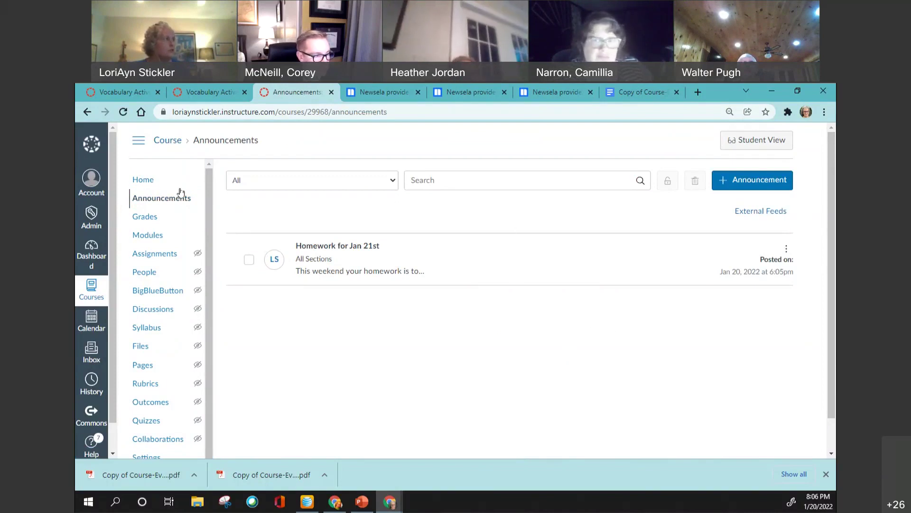
pyautogui.click(147, 185)
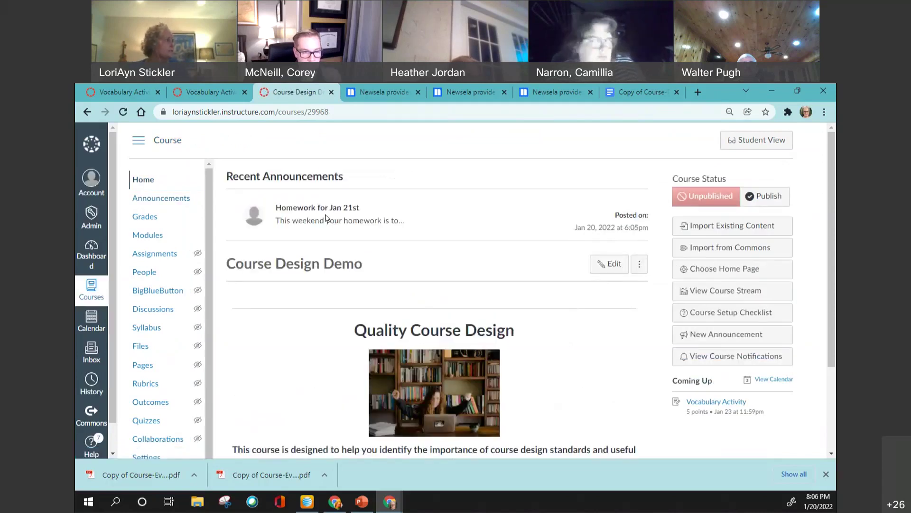
# - Open the dashboard and look over its published and unpublished course cards
pyautogui.click(97, 251)
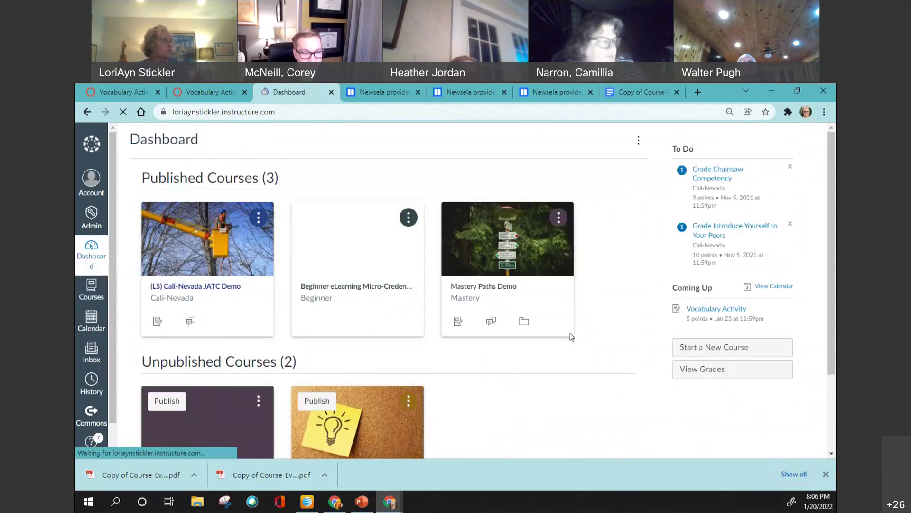
pyautogui.scroll(-1, 572, 334)
pyautogui.scroll(-1, 572, 335)
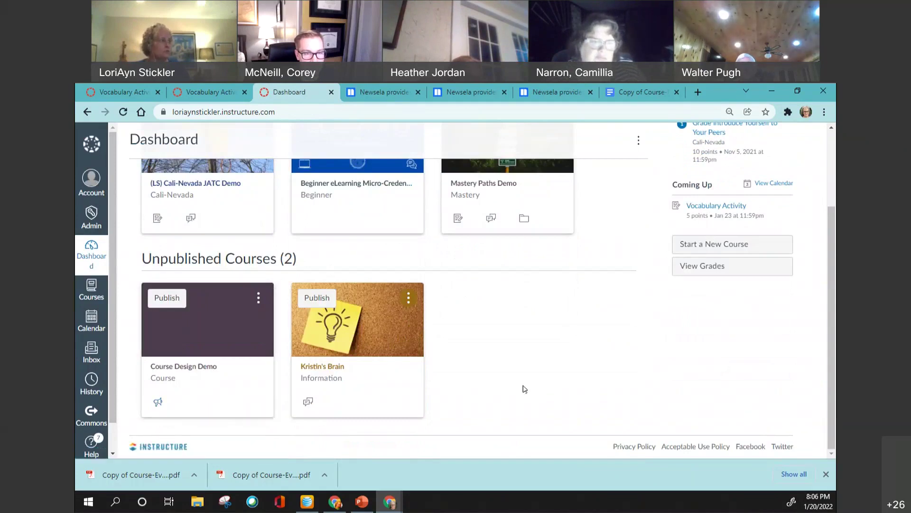
pyautogui.scroll(1, 524, 389)
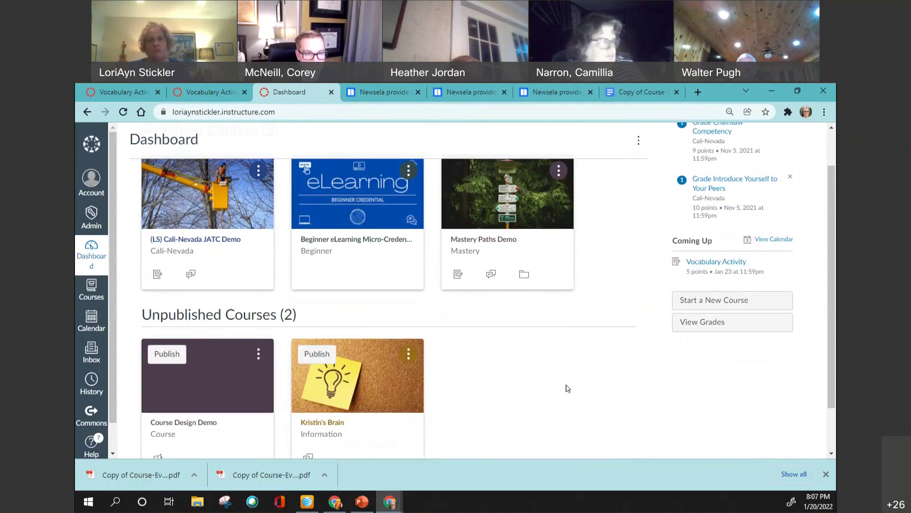
pyautogui.scroll(1, 568, 388)
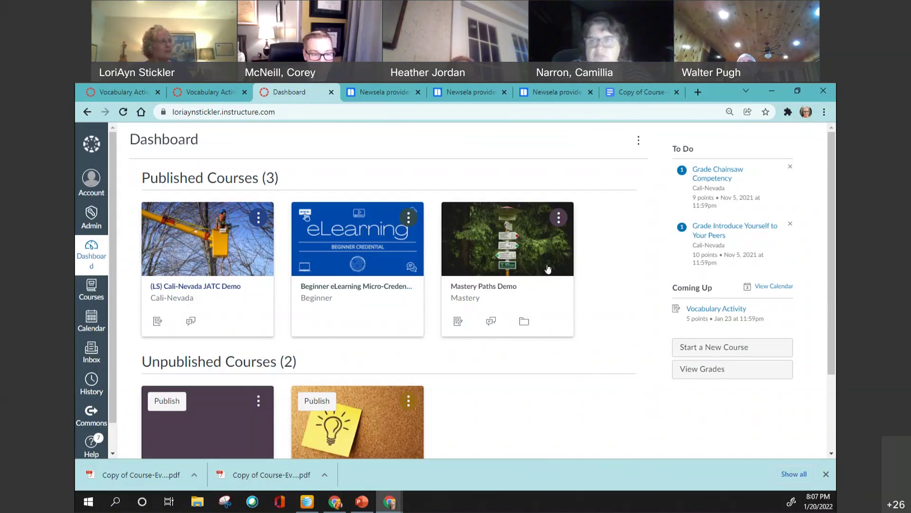
# - Open the Beginner eLearning Micro-Credential course and review its home page down to the Badgr Digital Backpack section
pyautogui.click(341, 252)
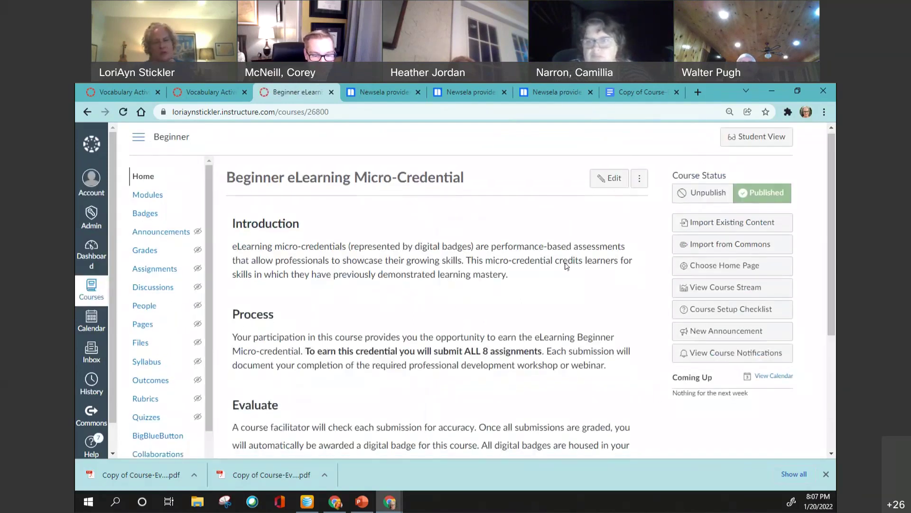
pyautogui.scroll(-1, 566, 261)
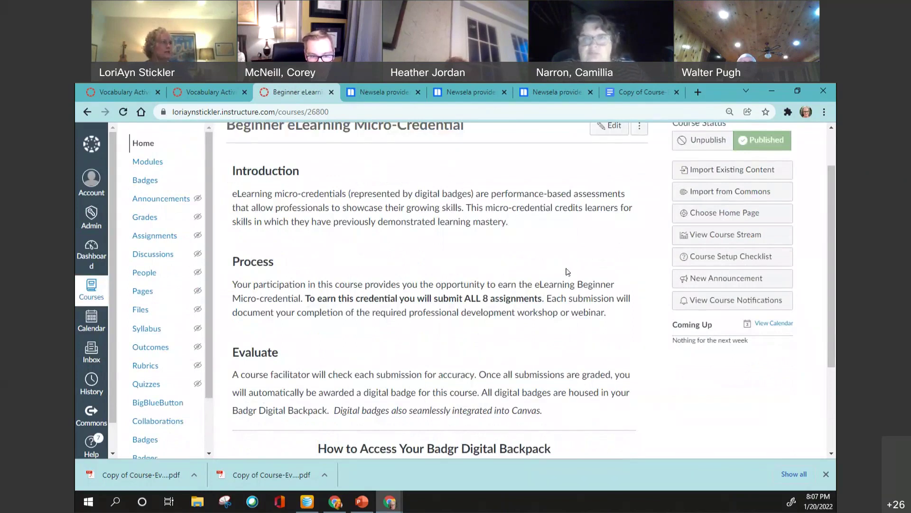
pyautogui.scroll(1, 565, 265)
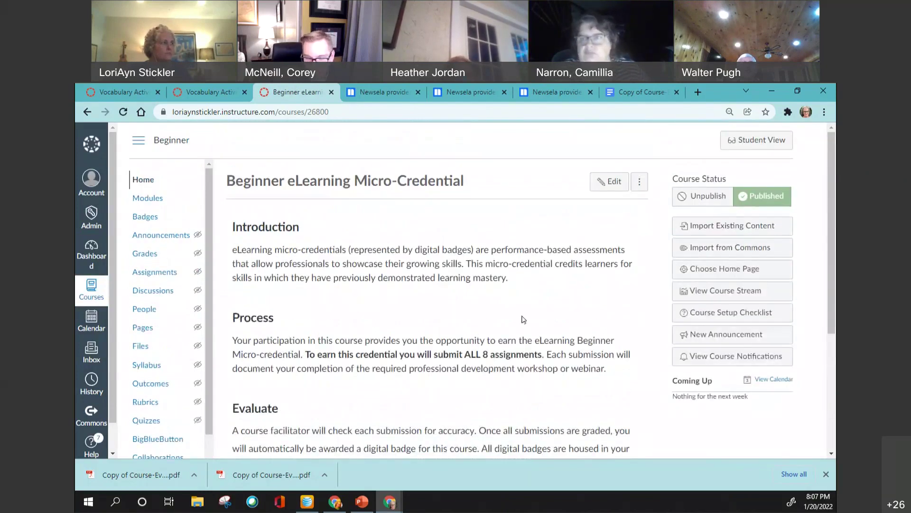
pyautogui.scroll(-3, 524, 319)
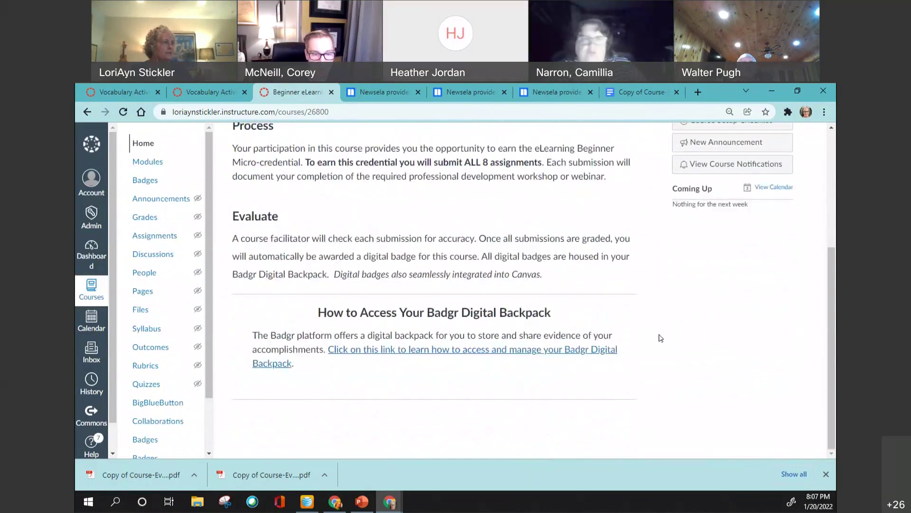
# - Open the micro-credential course's modules and look over the Required Course Completion and Facilitator Notes modules
pyautogui.scroll(1, 682, 309)
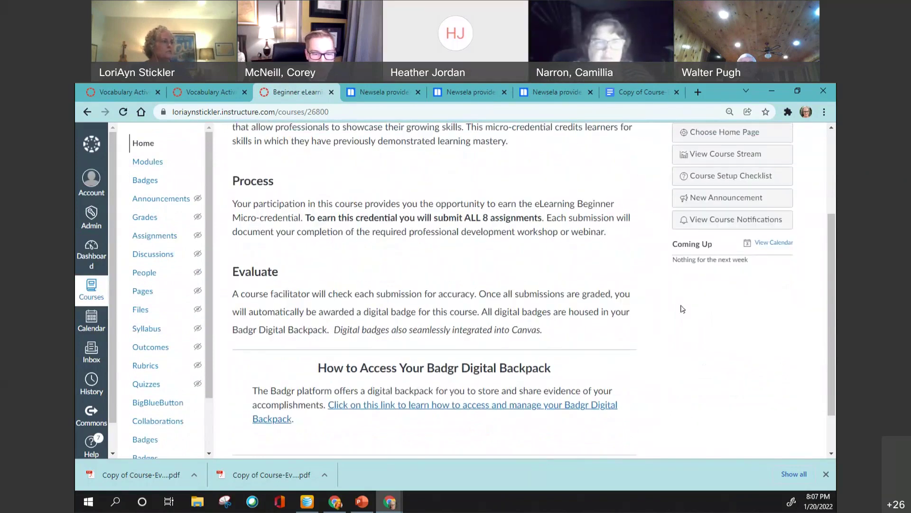
pyautogui.scroll(2, 587, 348)
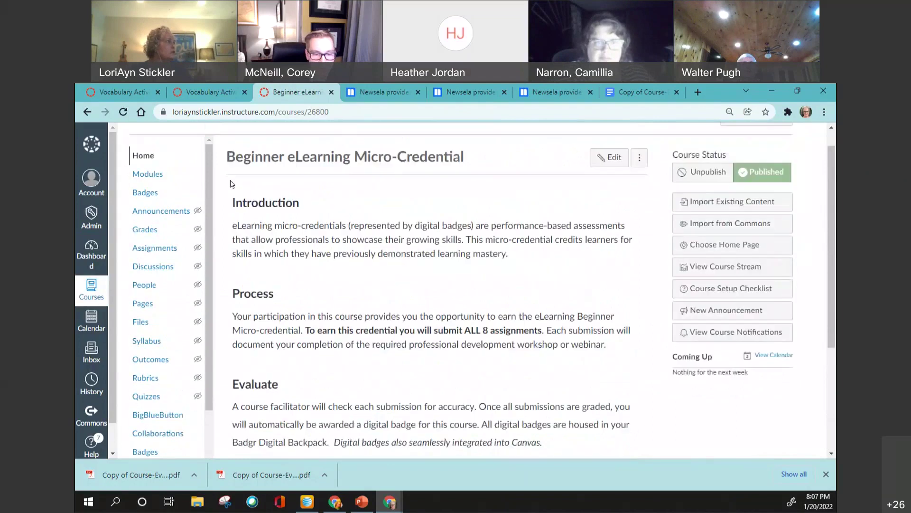
pyautogui.scroll(-1, 380, 266)
pyautogui.click(149, 162)
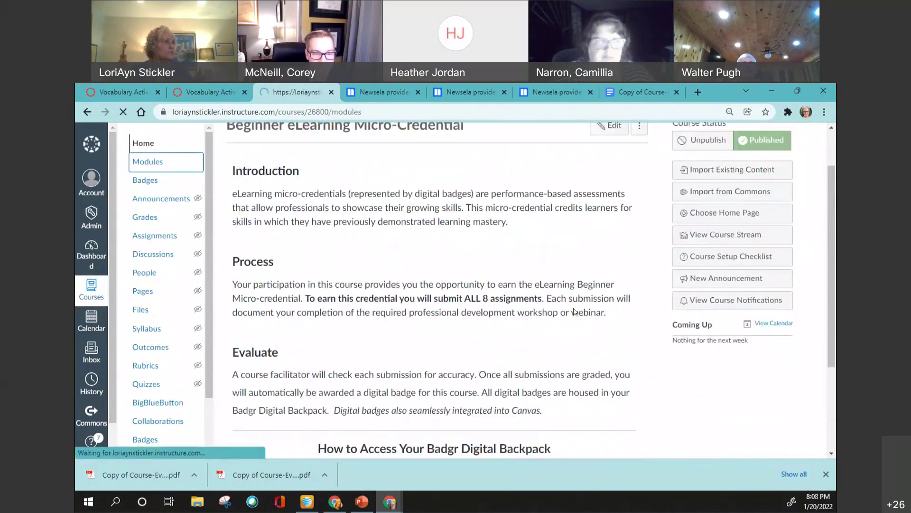
pyautogui.scroll(-1, 707, 314)
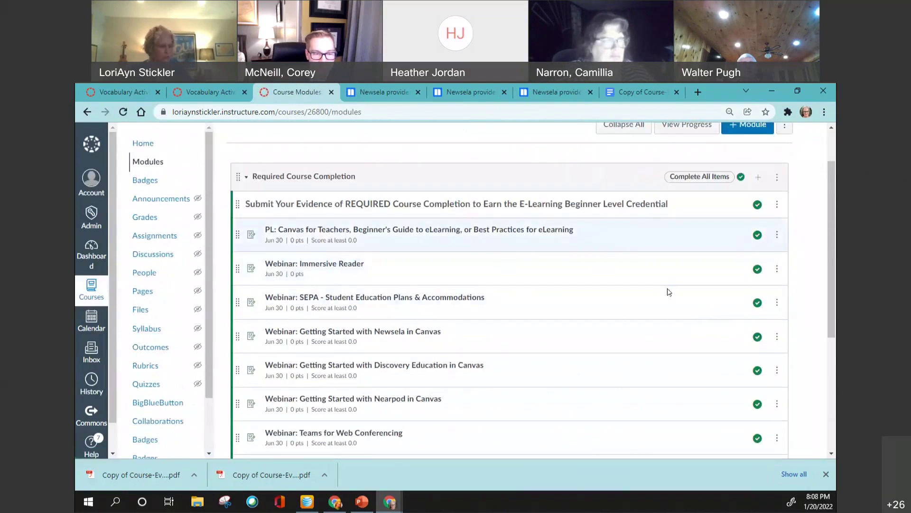
pyautogui.hotkey('ctrl', '-')
pyautogui.hotkey('ctrl', '-')
pyautogui.hotkey('ctrl', '-')
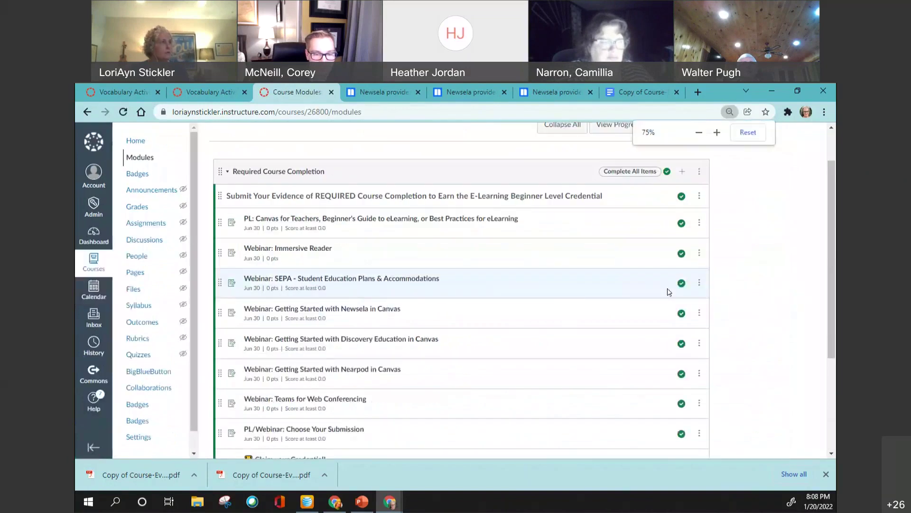
pyautogui.scroll(-2, 697, 292)
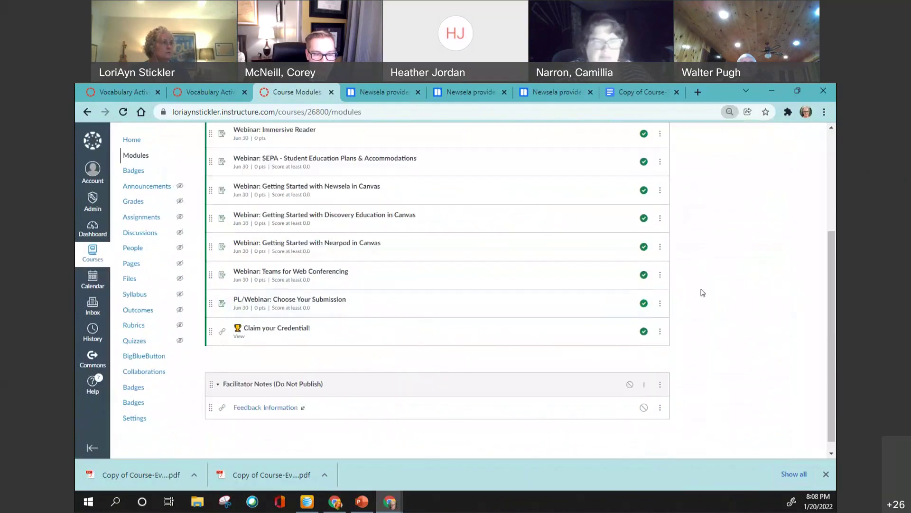
pyautogui.scroll(1, 698, 292)
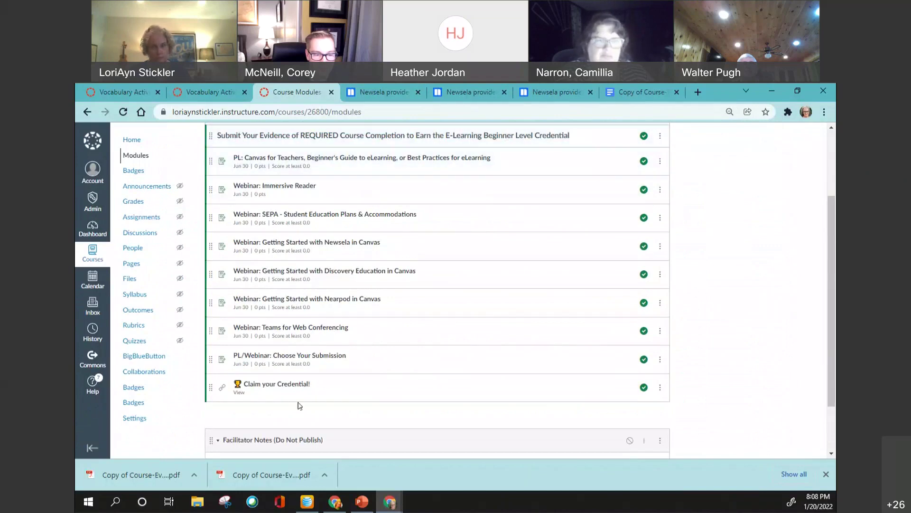
pyautogui.scroll(1, 756, 299)
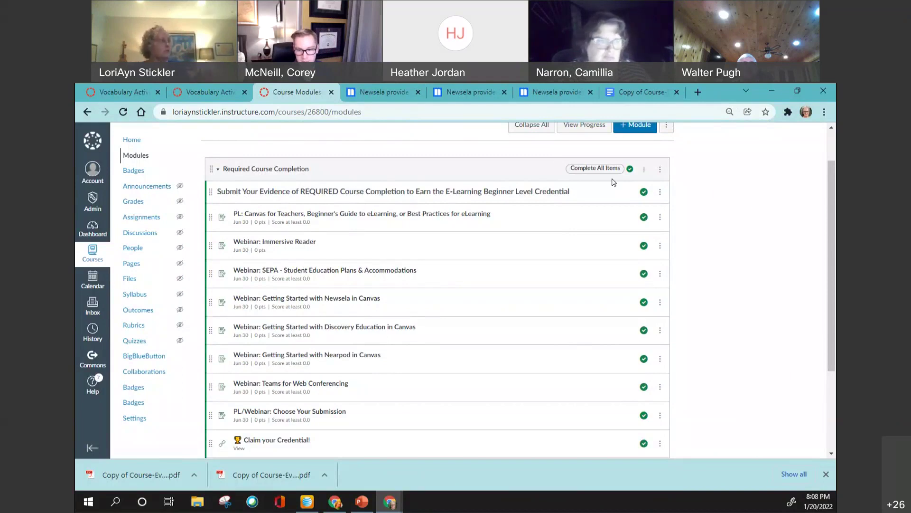
# - Open the "PL: Canvas for Teachers, Beginner's Guide to eLearning, or Best Practices for eLearning" assignment and review its submission options and video section
pyautogui.click(354, 214)
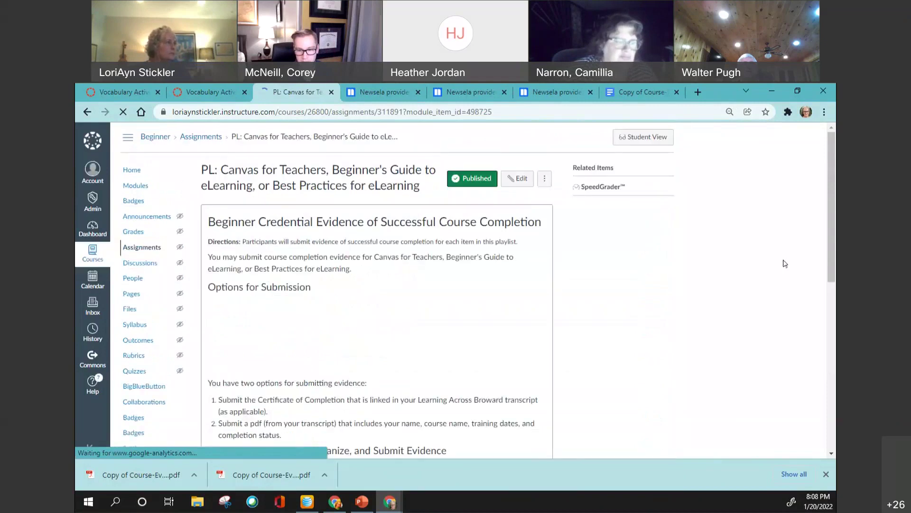
pyautogui.scroll(-1, 784, 263)
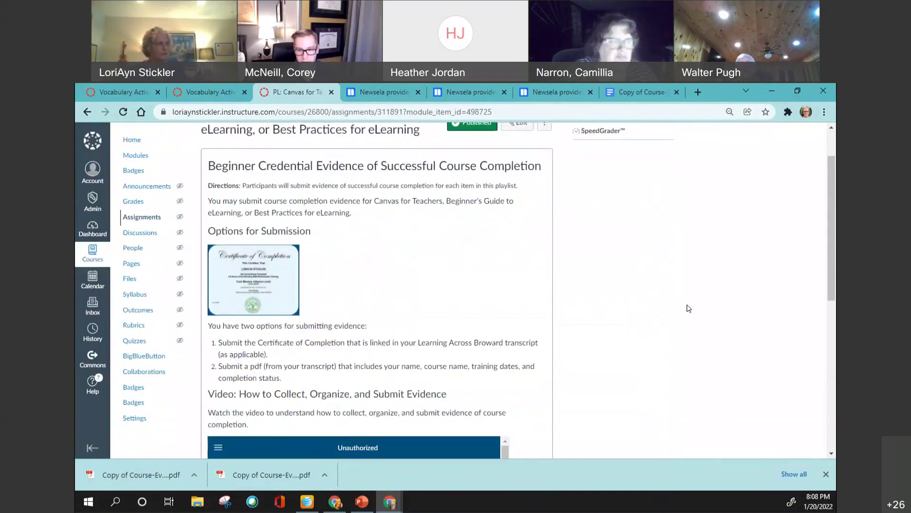
pyautogui.scroll(-2, 545, 282)
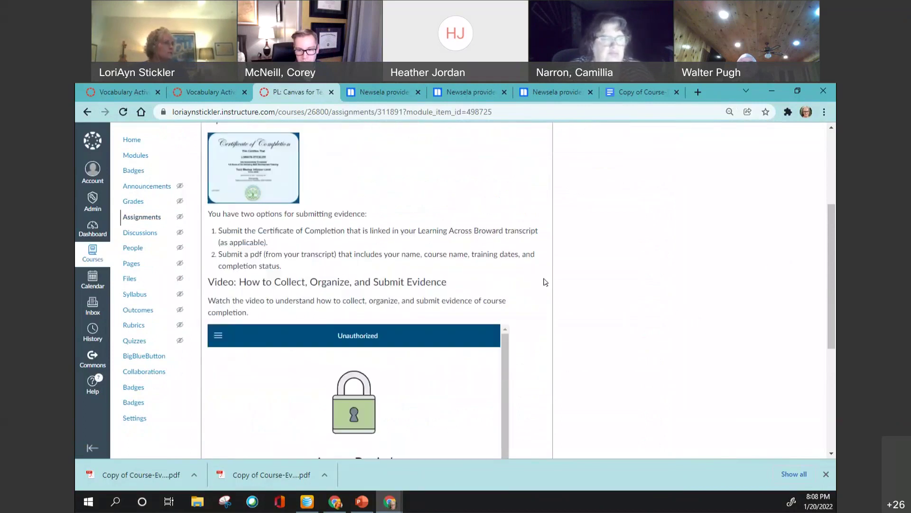
pyautogui.scroll(-2, 541, 284)
pyautogui.scroll(3, 547, 314)
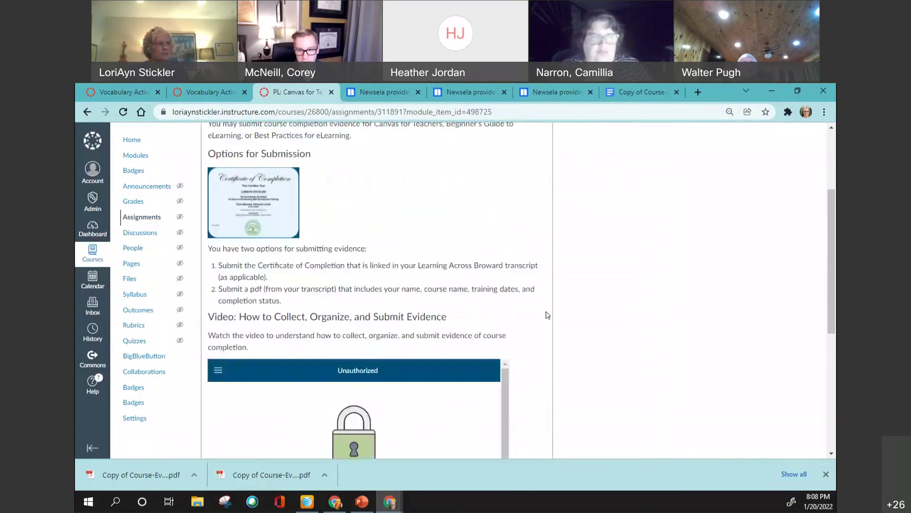
pyautogui.scroll(3, 547, 314)
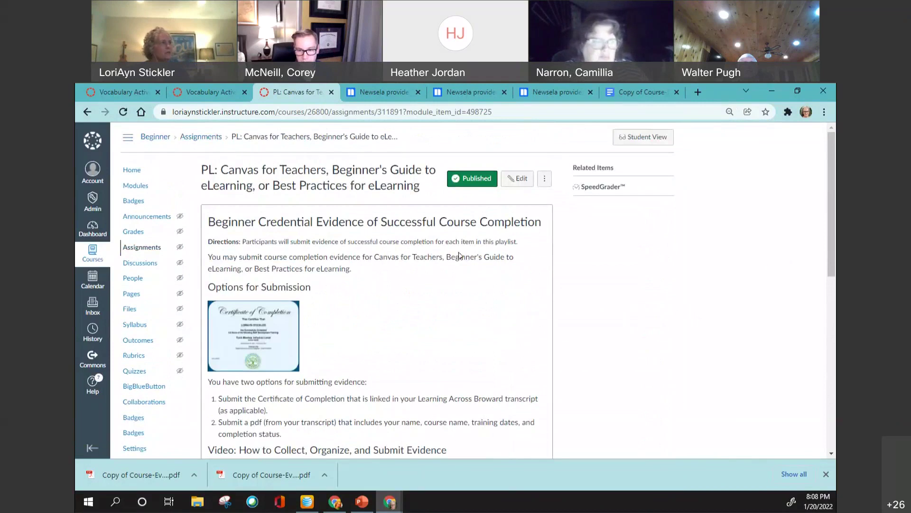
# - Return to the course modules and examine the completion requirement, the Claim your Credential item and the unpublished facilitator notes
pyautogui.click(136, 185)
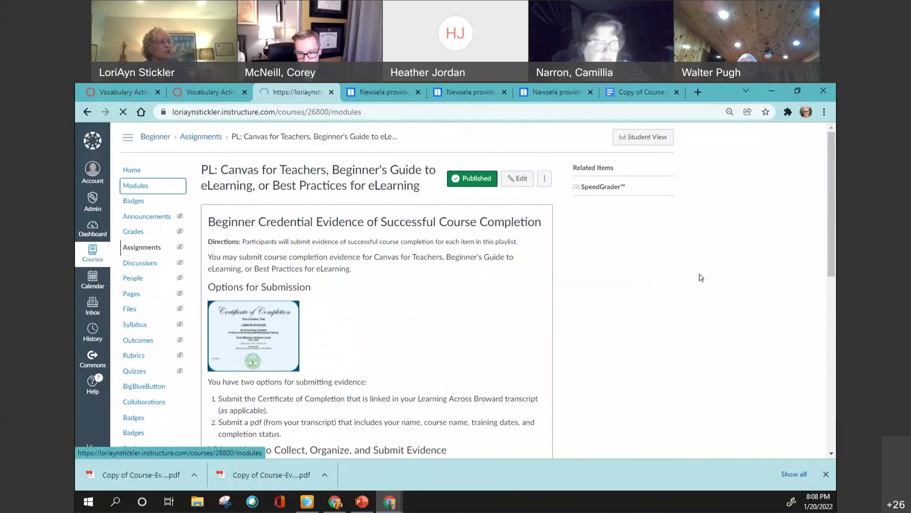
pyautogui.scroll(-1, 755, 265)
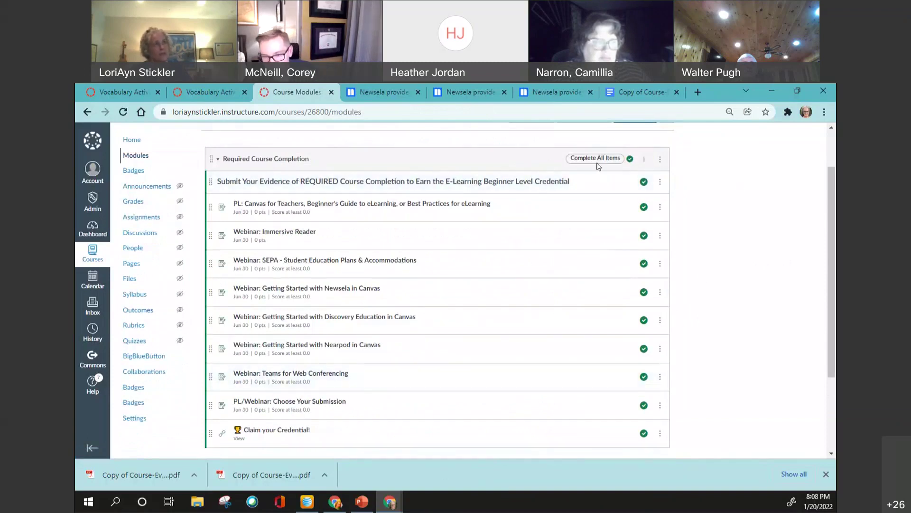
pyautogui.scroll(-1, 743, 380)
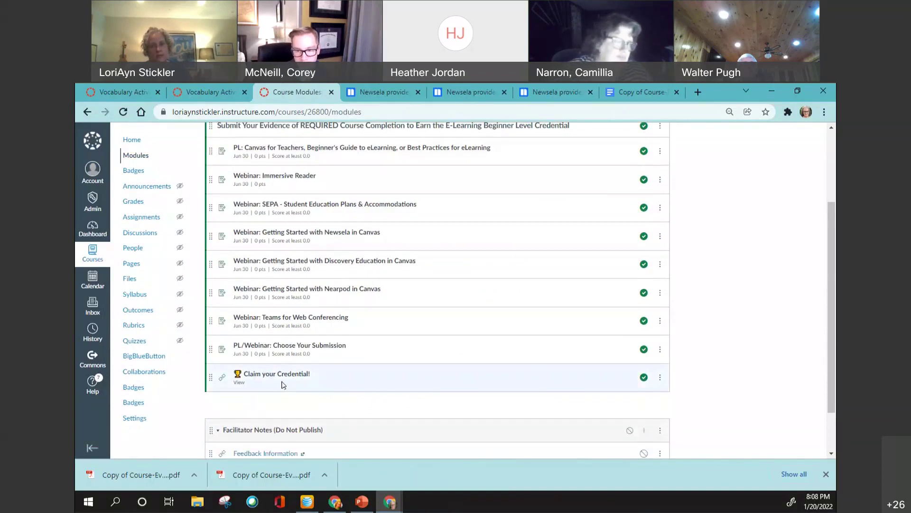
pyautogui.scroll(-1, 636, 365)
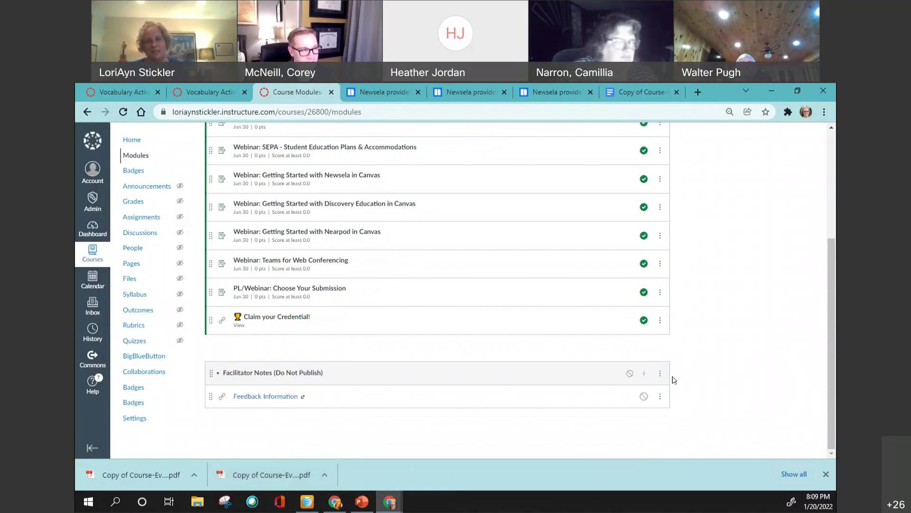
# - Check how the Required Course Completion module appears in Student View, and leave Student View
pyautogui.scroll(4, 688, 365)
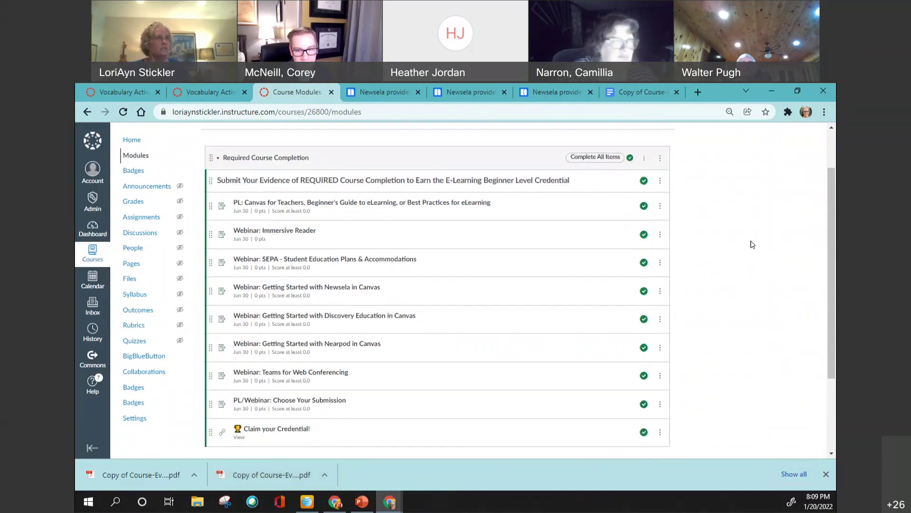
pyautogui.press('F5')
pyautogui.scroll(-1, 713, 293)
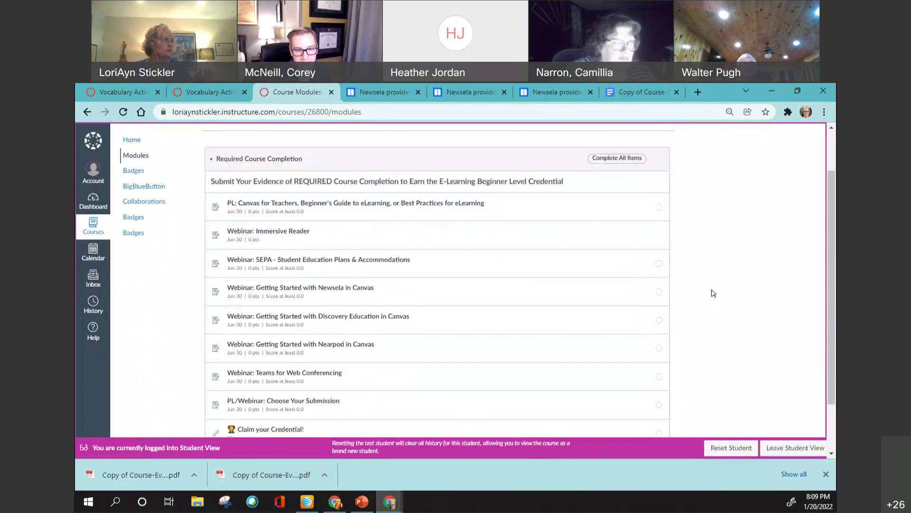
pyautogui.scroll(-1, 713, 293)
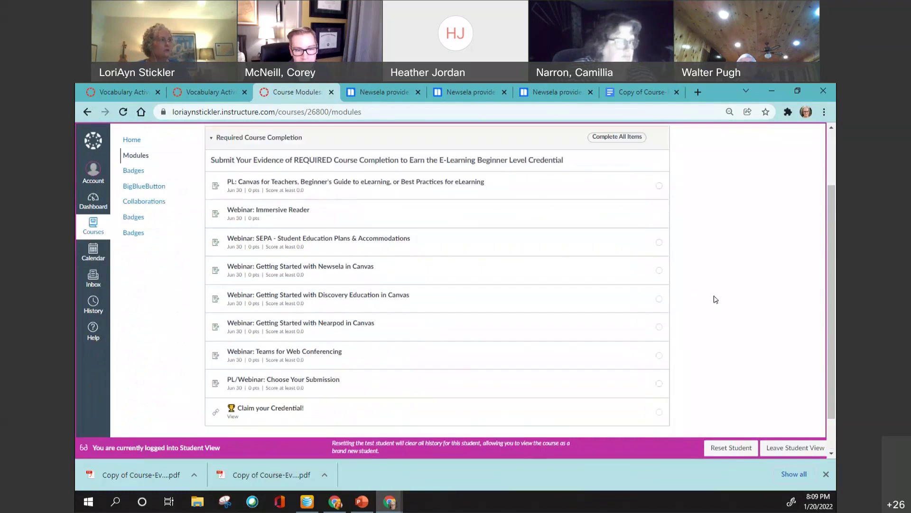
pyautogui.scroll(1, 715, 299)
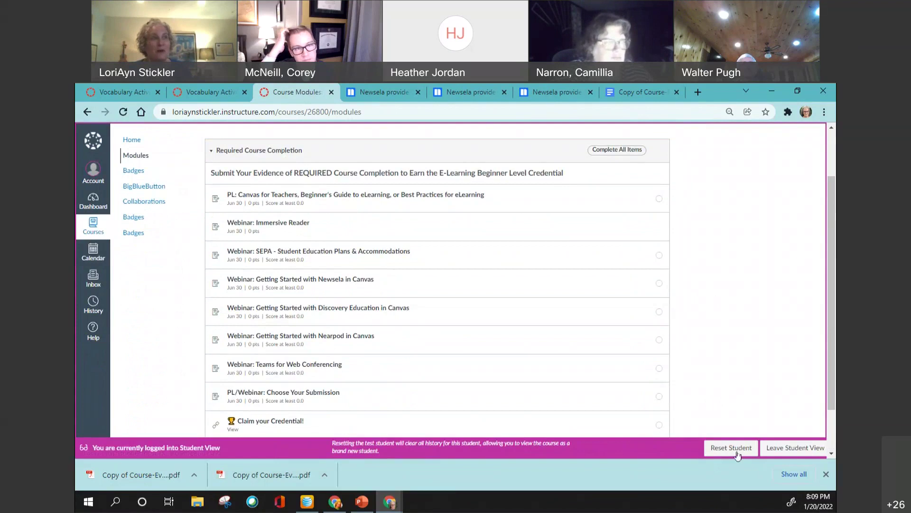
pyautogui.click(784, 447)
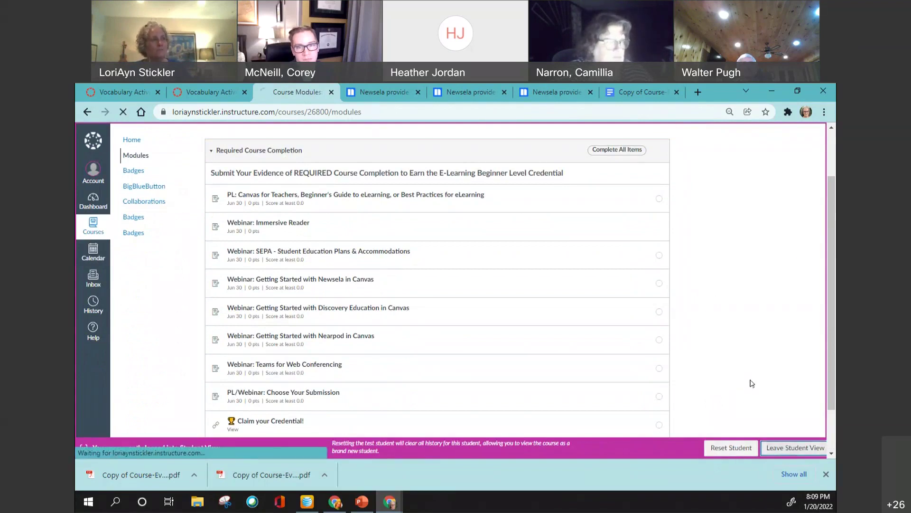